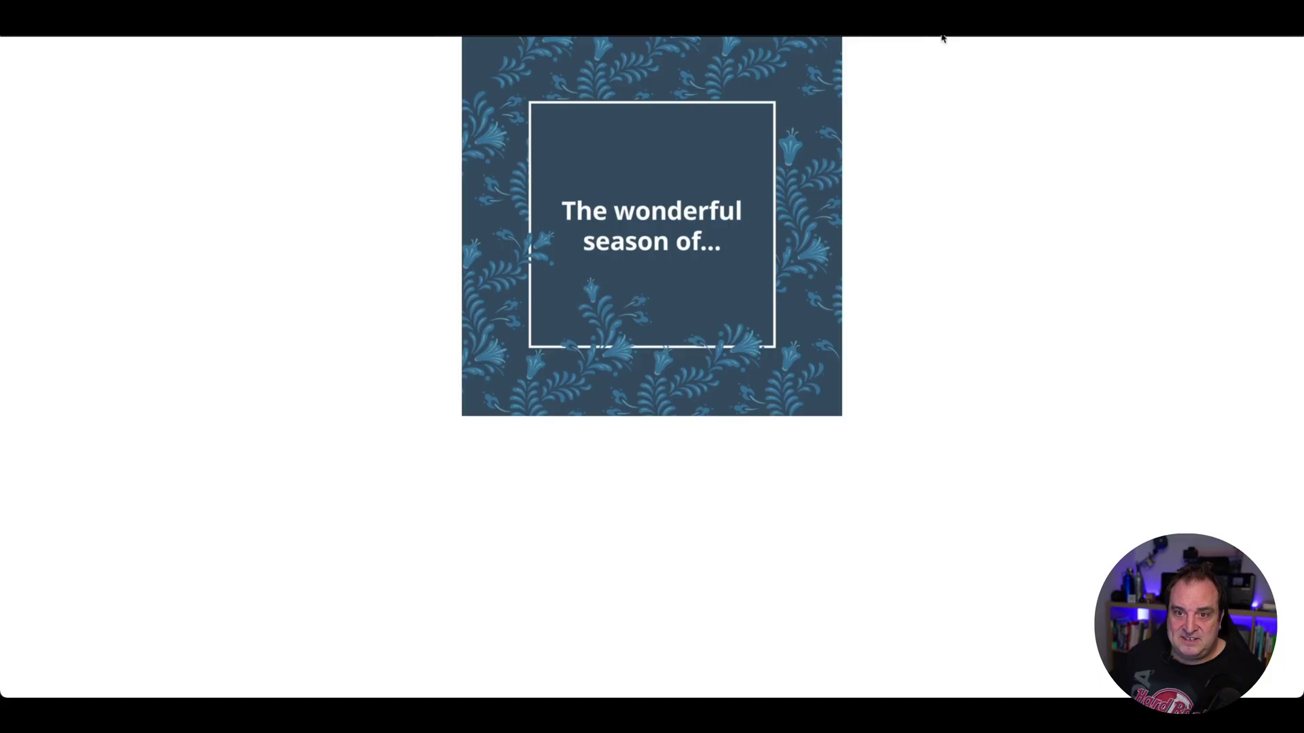
Create a blank square Facebook Video design from the Canva home page and add a second page.
{"action": "mouse_move", "coordinate": [968, 40]}
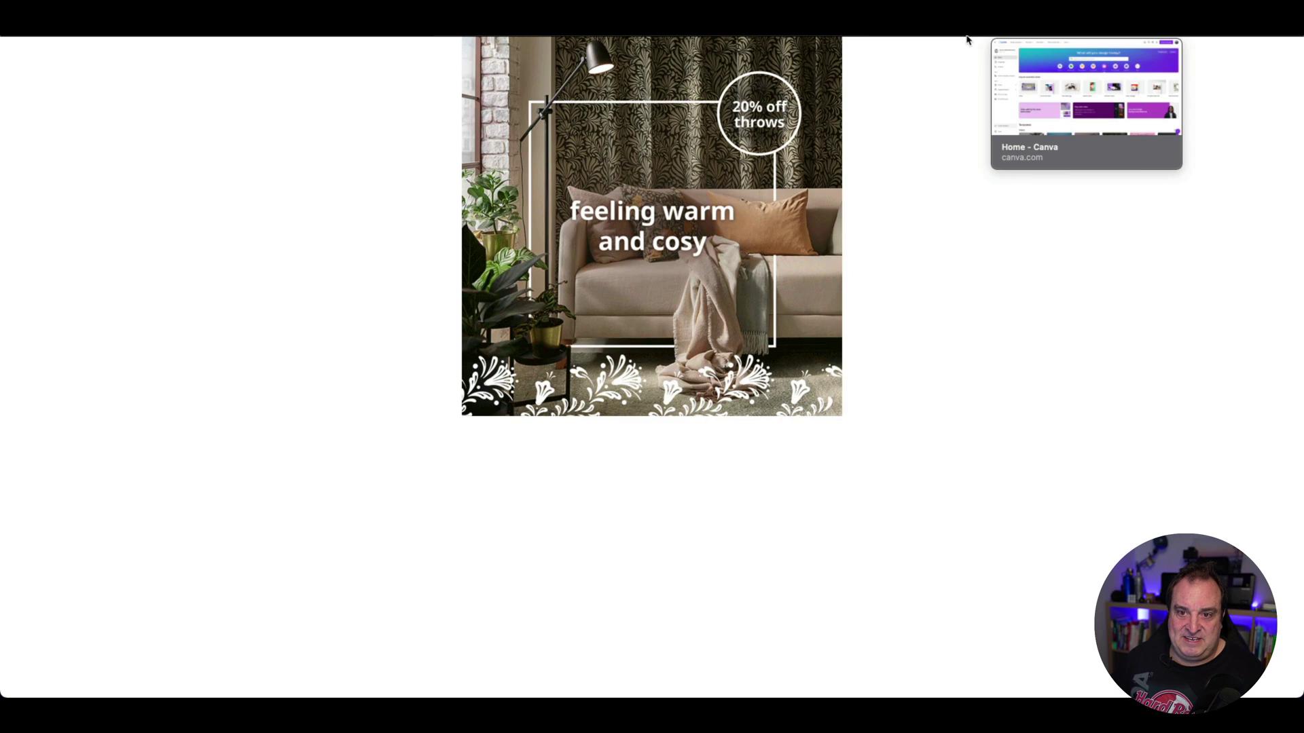
{"action": "left_click", "coordinate": [976, 38]}
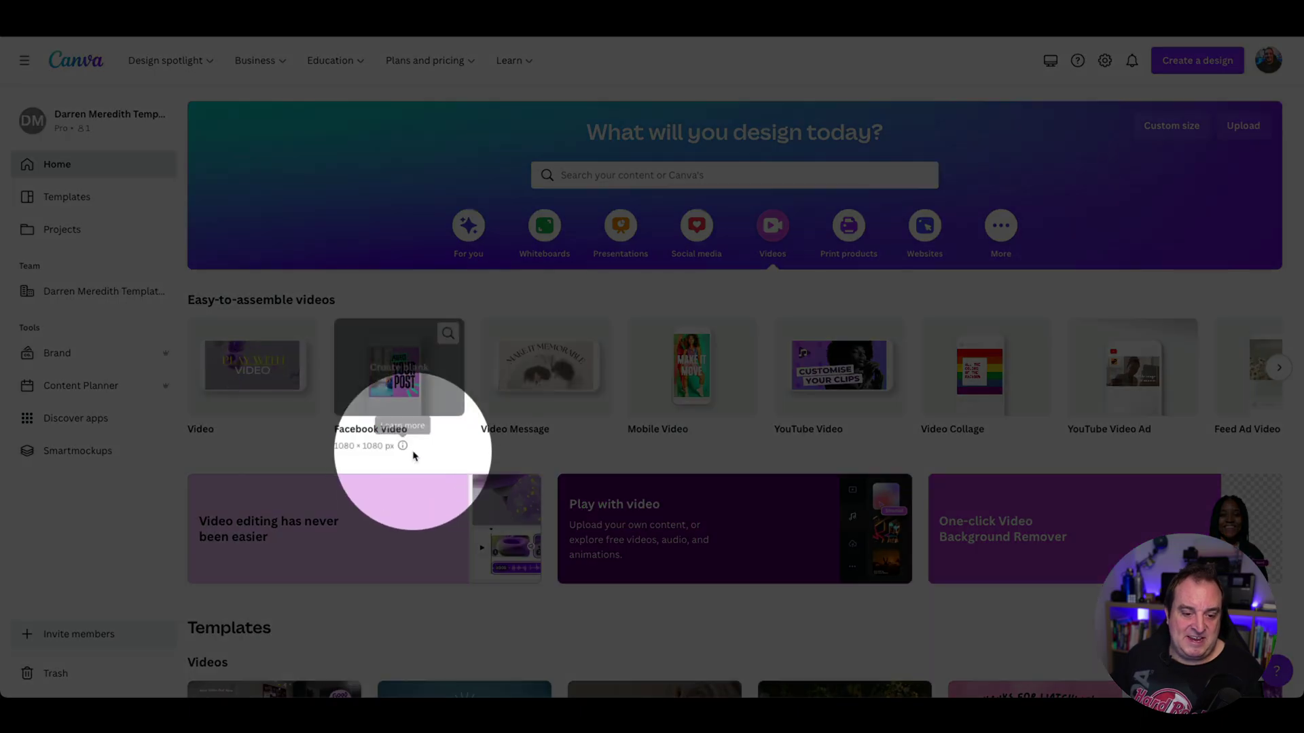
{"action": "left_click", "coordinate": [399, 384]}
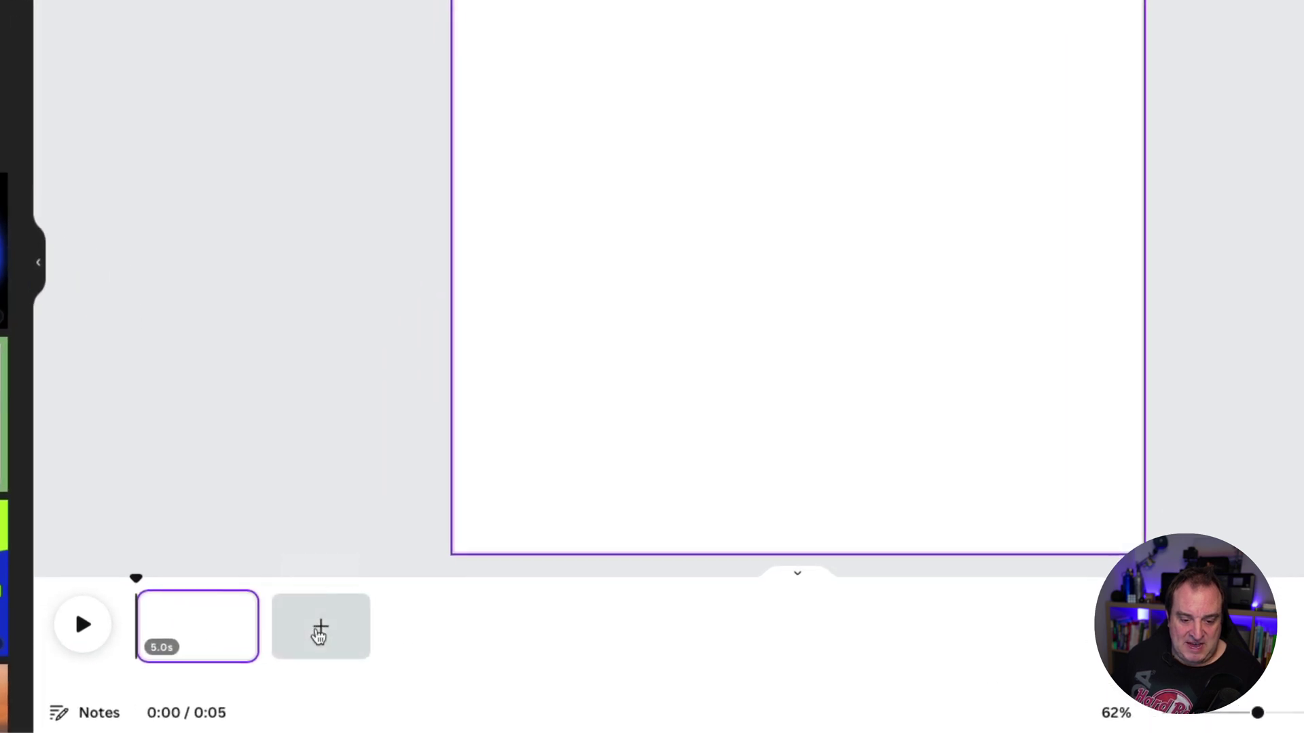
{"action": "left_click", "coordinate": [468, 635]}
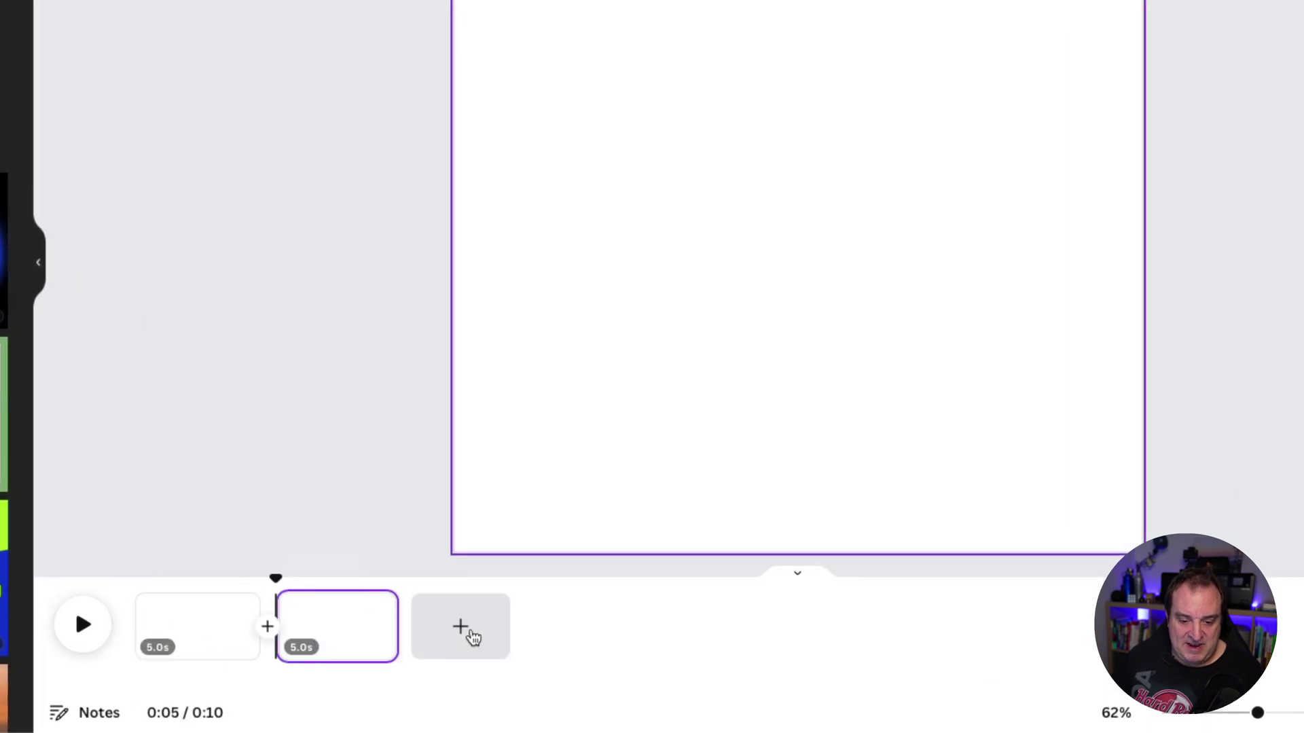
Add a third page and place the white living-room photo on page 1.
{"action": "left_click", "coordinate": [473, 637]}
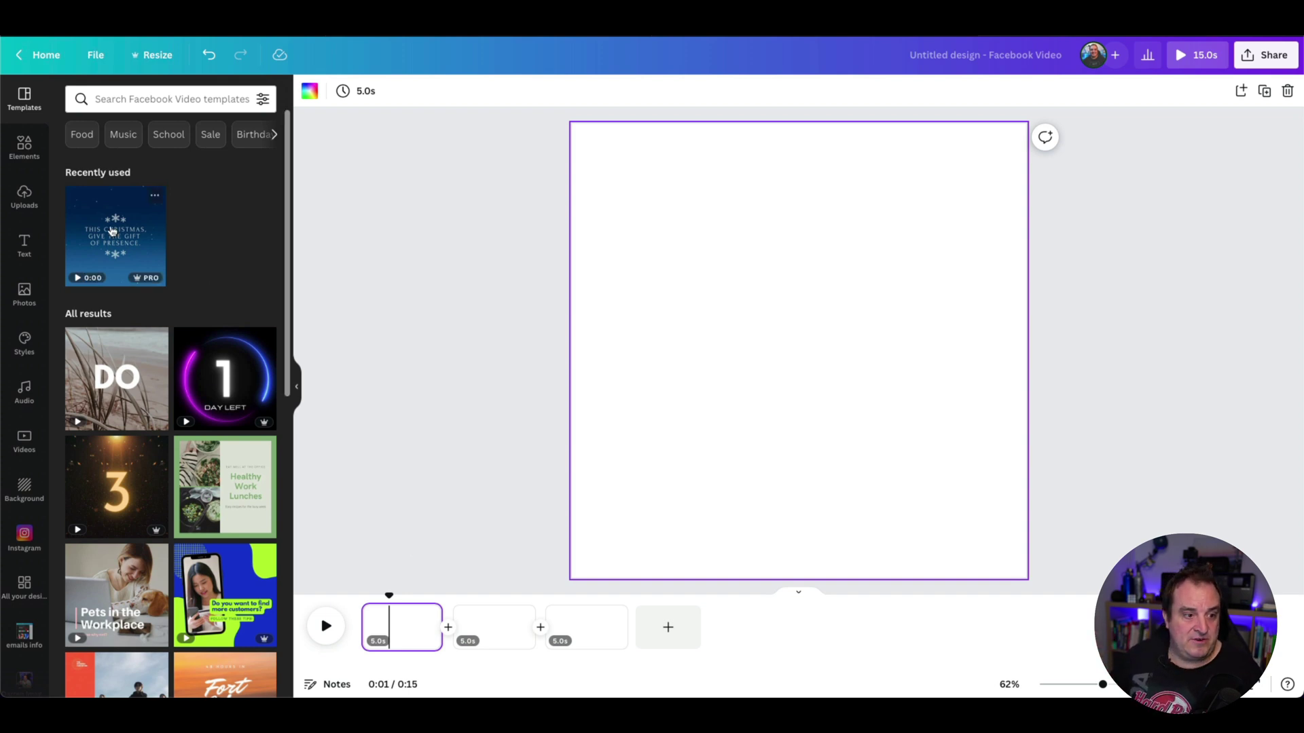
{"action": "left_click", "coordinate": [24, 296]}
{"action": "left_click", "coordinate": [114, 242]}
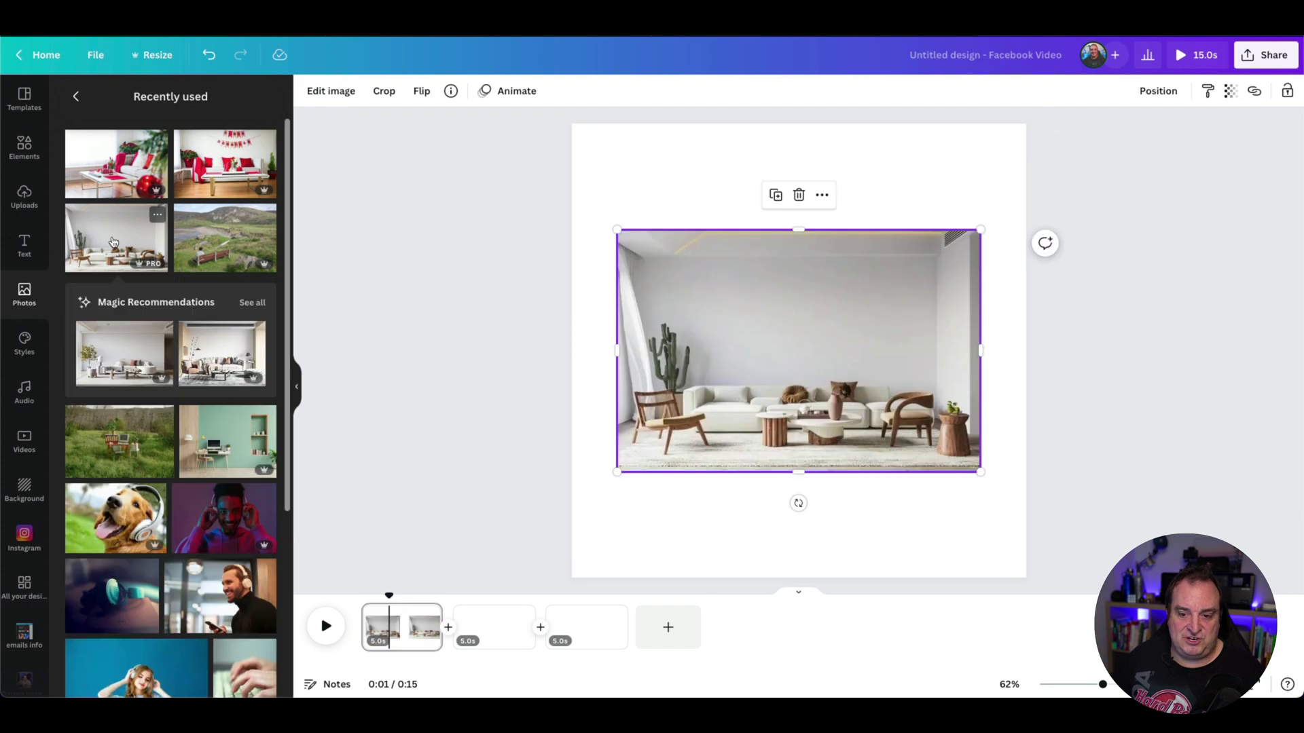
Set the living-room photo as page 1's background and shift its framing to the right.
{"action": "right_click", "coordinate": [725, 361]}
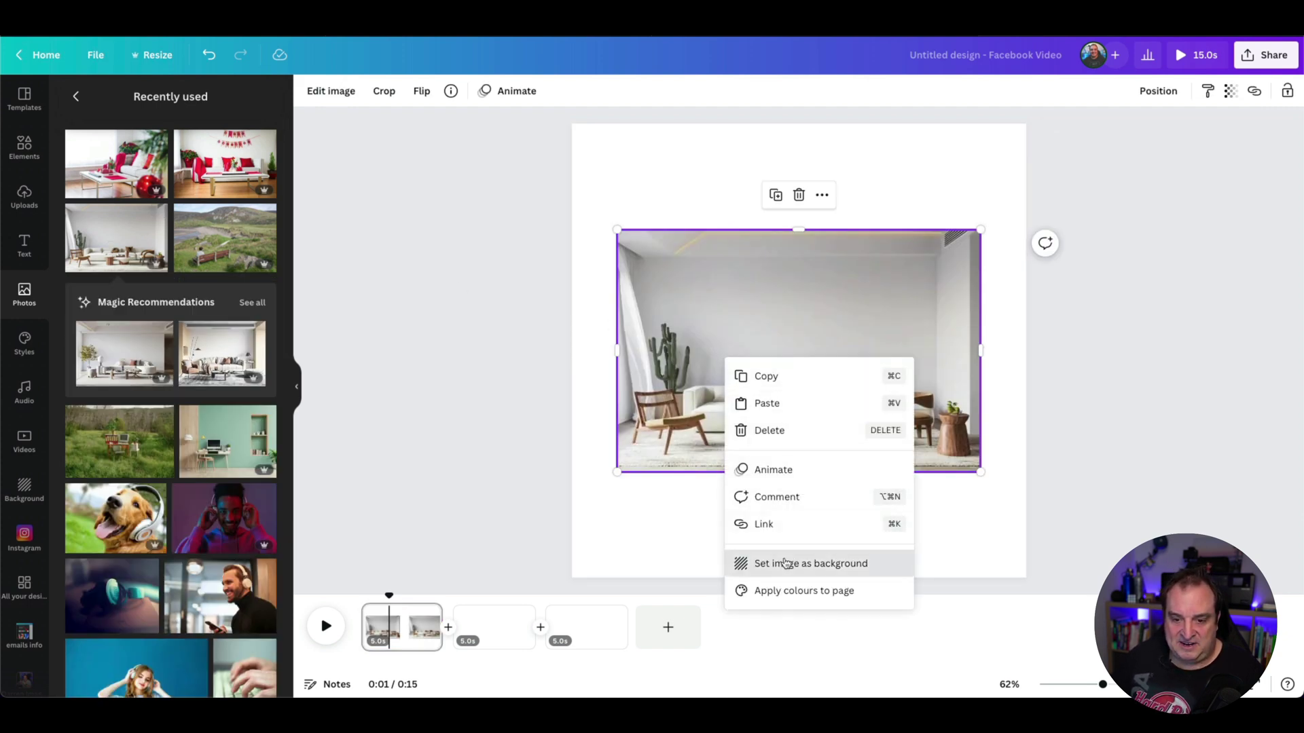
{"action": "left_click", "coordinate": [786, 563]}
{"action": "double_click", "coordinate": [757, 328]}
{"action": "left_click_drag", "start_coordinate": [722, 320], "coordinate": [865, 309]}
{"action": "left_click", "coordinate": [537, 288]}
{"action": "left_click", "coordinate": [529, 292]}
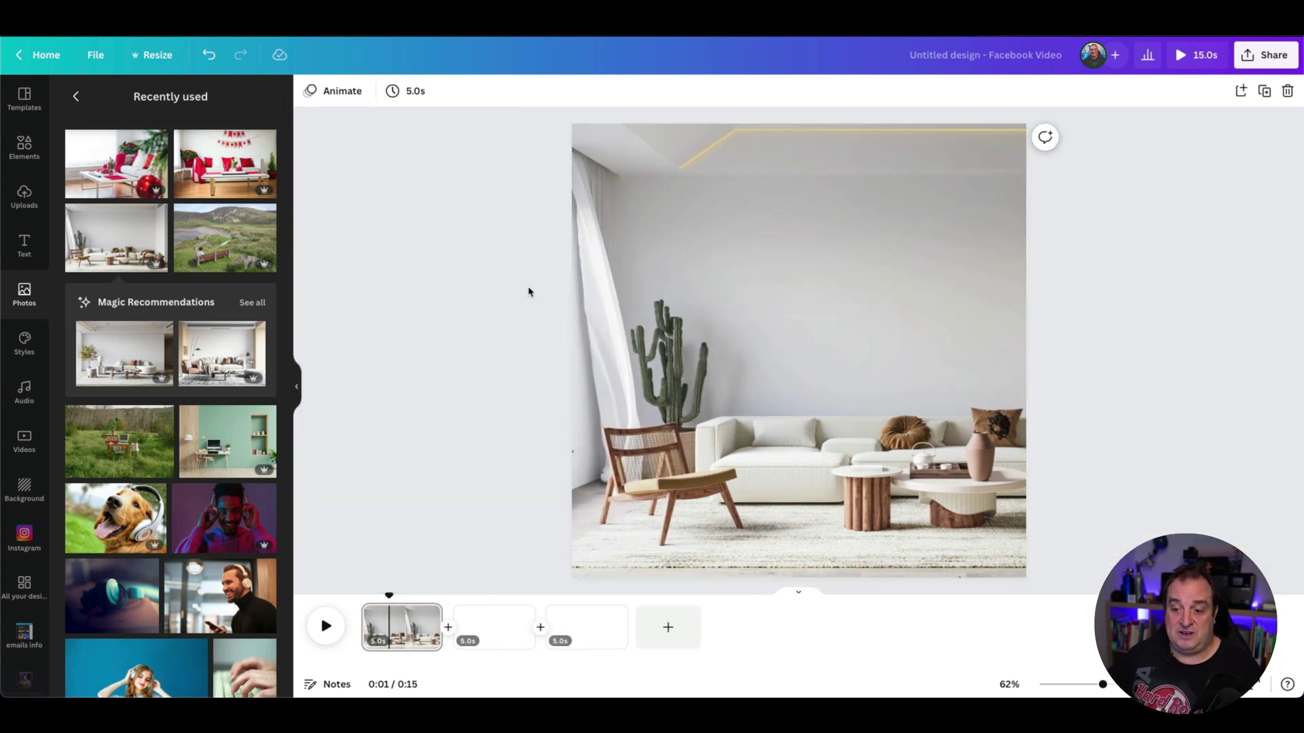
Undo the background shift and add a text box in the Little Summer font.
{"action": "key", "text": "ctrl+z"}
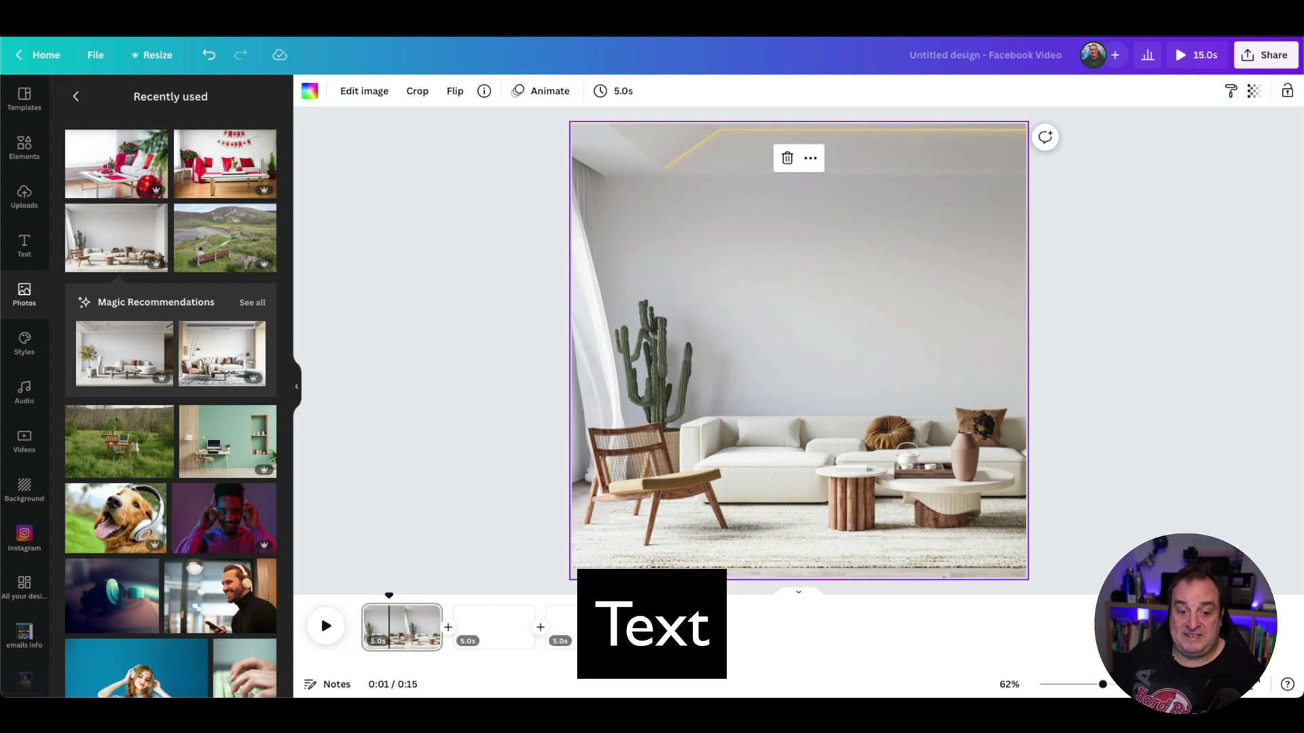
{"action": "key", "text": "t"}
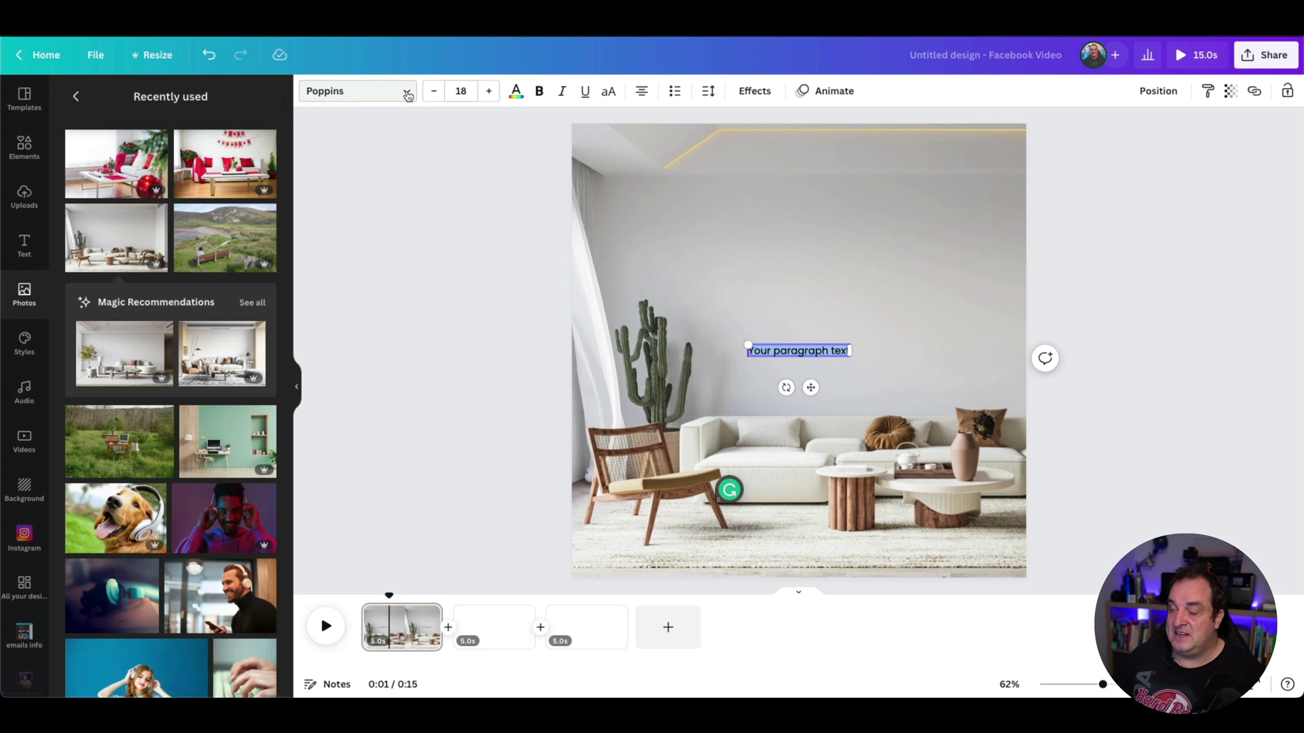
{"action": "left_click", "coordinate": [407, 95]}
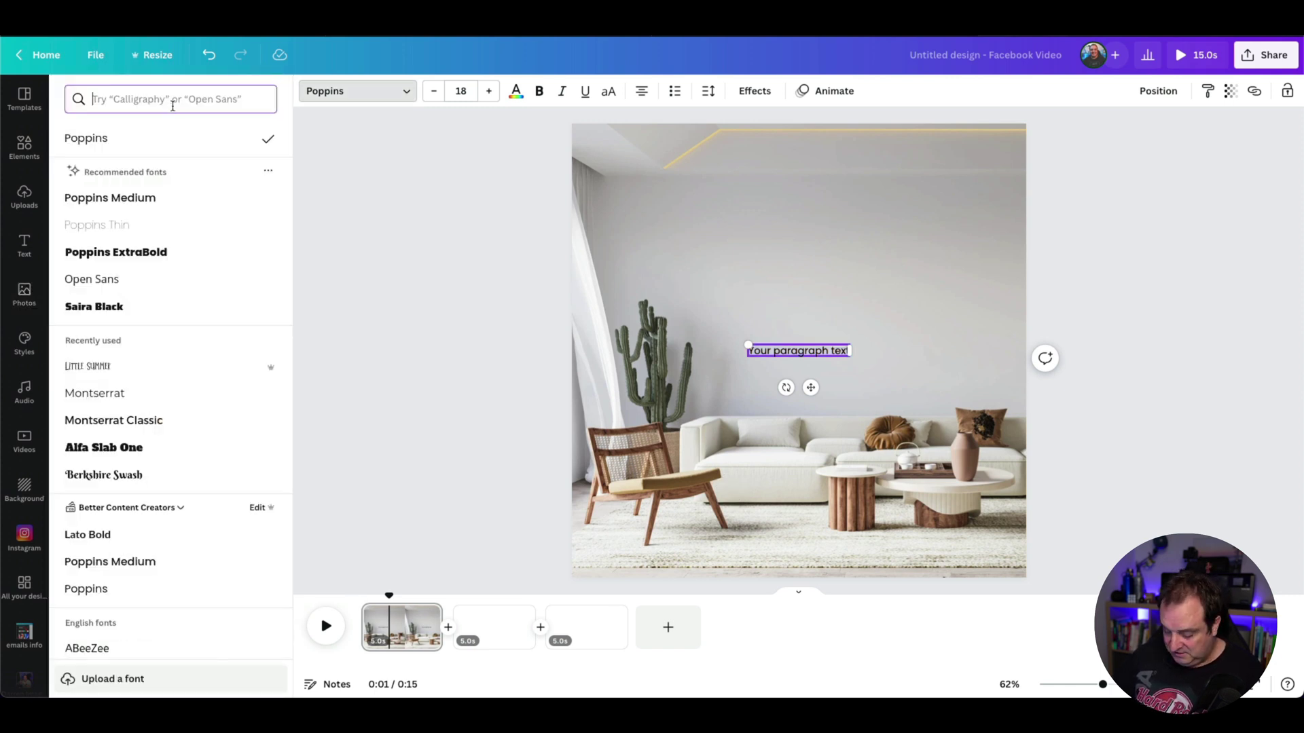
{"action": "type", "text": "little summ"}
{"action": "left_click", "coordinate": [95, 165]}
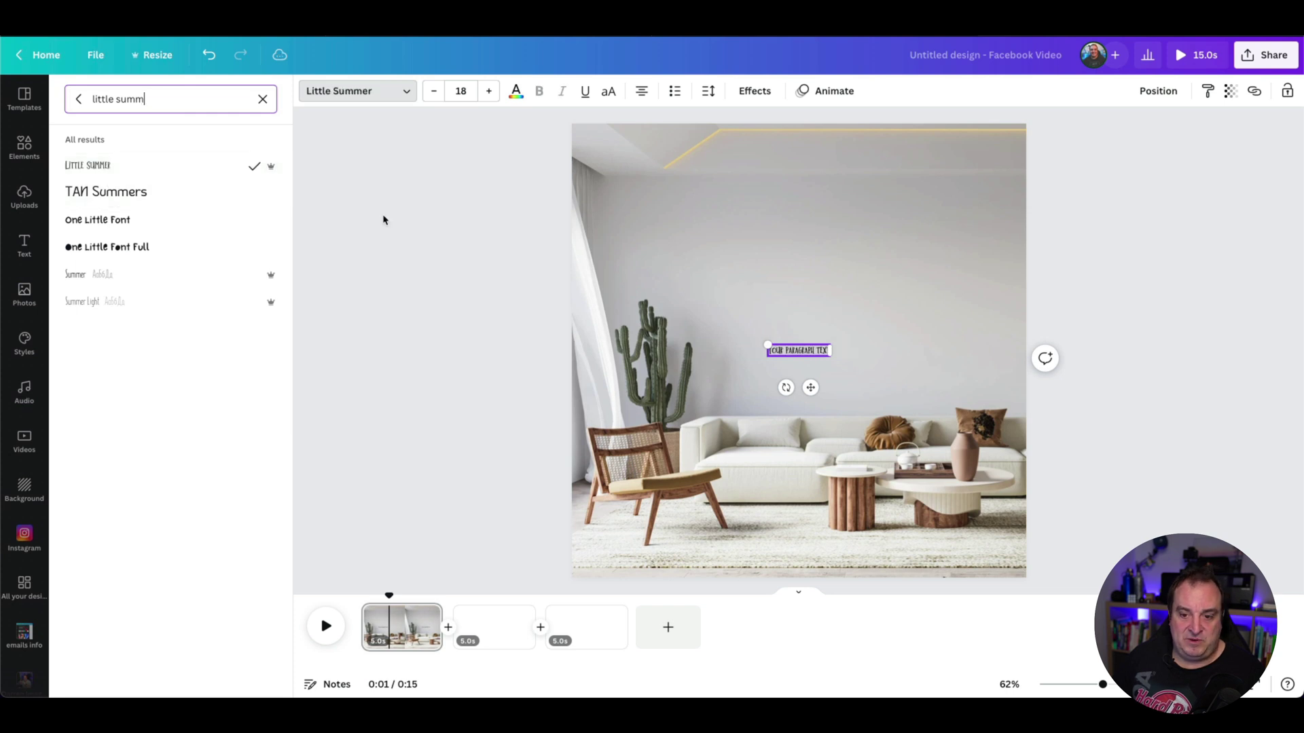
Enlarge the text, move it to the top centre, and make it read 'Good bye Summer'.
{"action": "left_click_drag", "start_coordinate": [763, 343], "coordinate": [670, 326]}
{"action": "left_click_drag", "start_coordinate": [838, 324], "coordinate": [891, 315]}
{"action": "left_click_drag", "start_coordinate": [792, 388], "coordinate": [811, 285]}
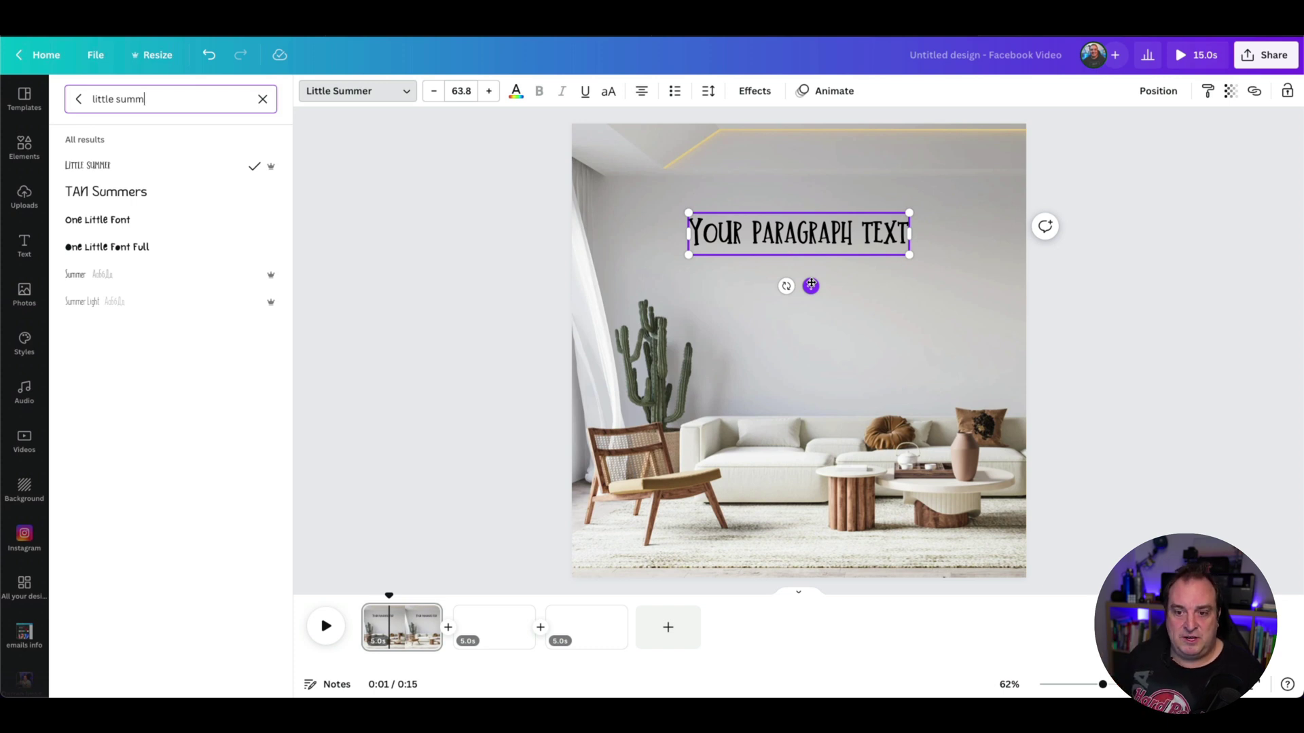
{"action": "triple_click", "coordinate": [784, 229]}
{"action": "type", "text": "Good bye Summer"}
Reselect the GOOD BYE SUMMER heading and view its positioning options without changes.
{"action": "left_click", "coordinate": [743, 443]}
{"action": "left_click", "coordinate": [776, 228]}
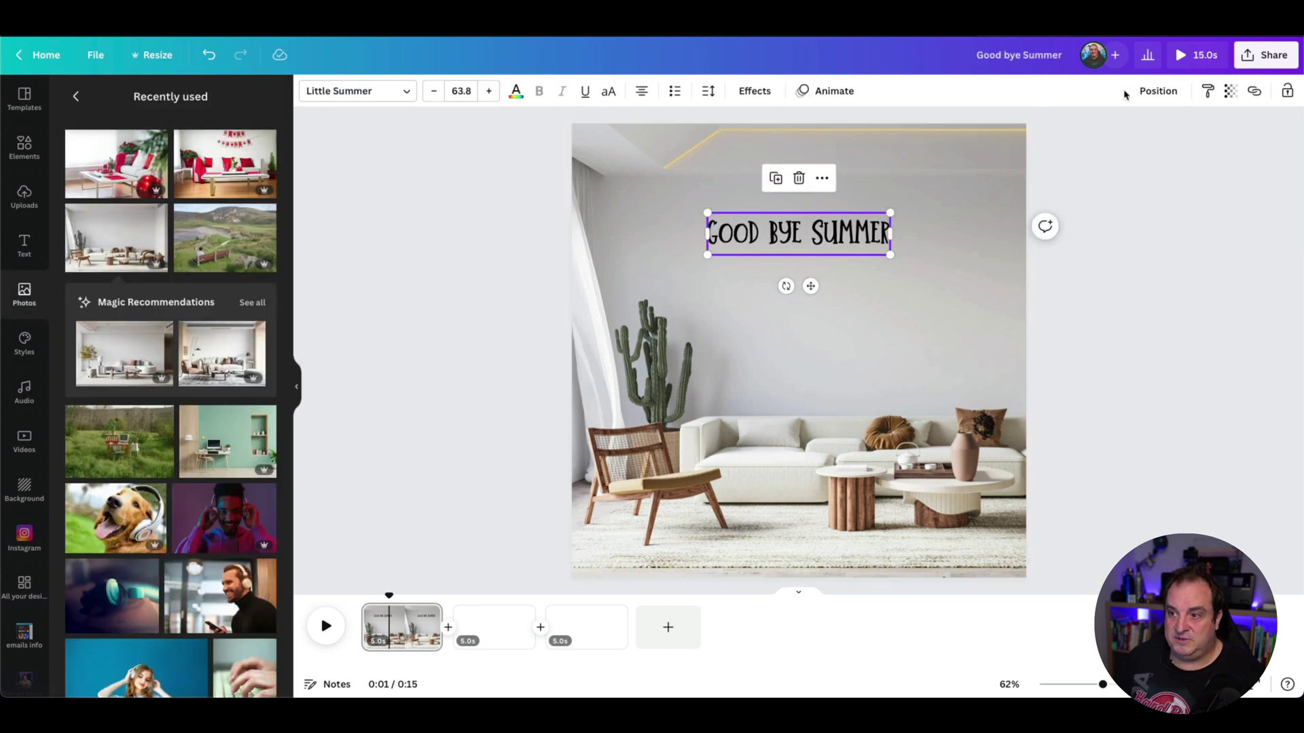
{"action": "left_click", "coordinate": [1173, 93]}
{"action": "left_click", "coordinate": [1112, 335]}
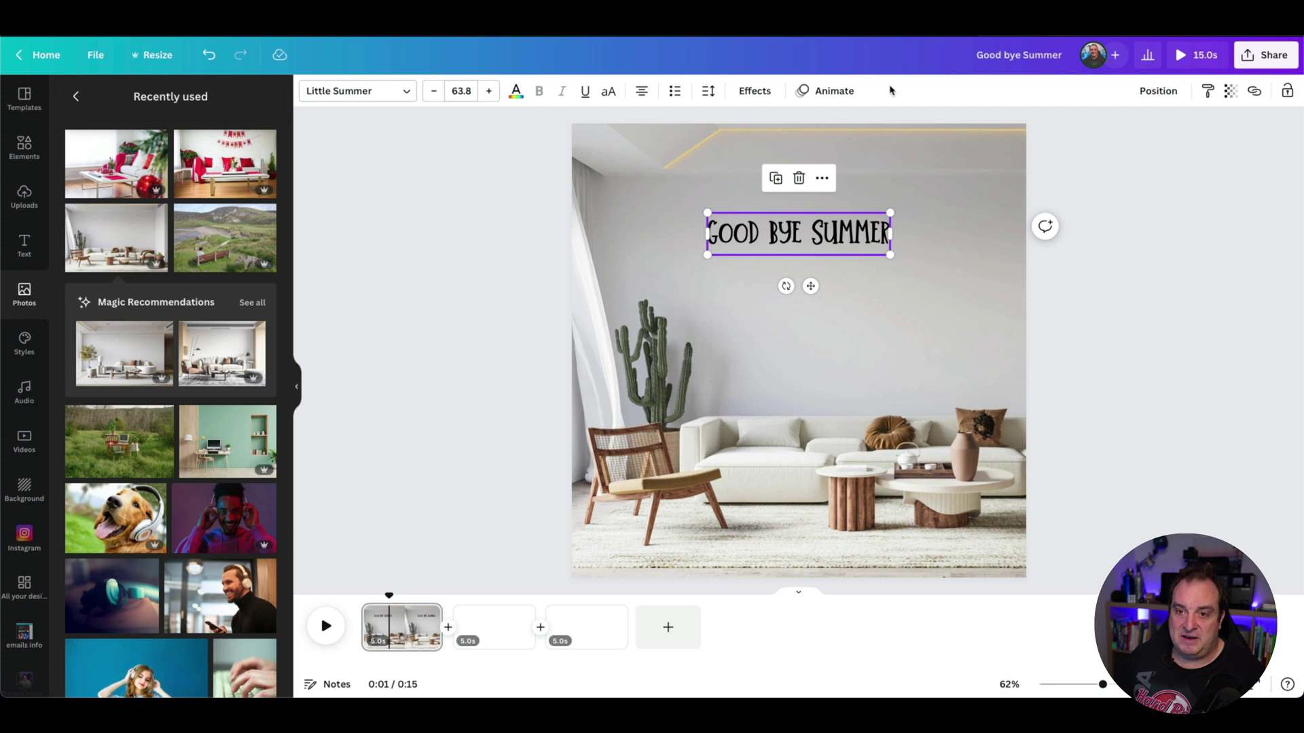
Apply the Typewriter animation to the heading, playing on enter only at reduced speed.
{"action": "left_click", "coordinate": [847, 95]}
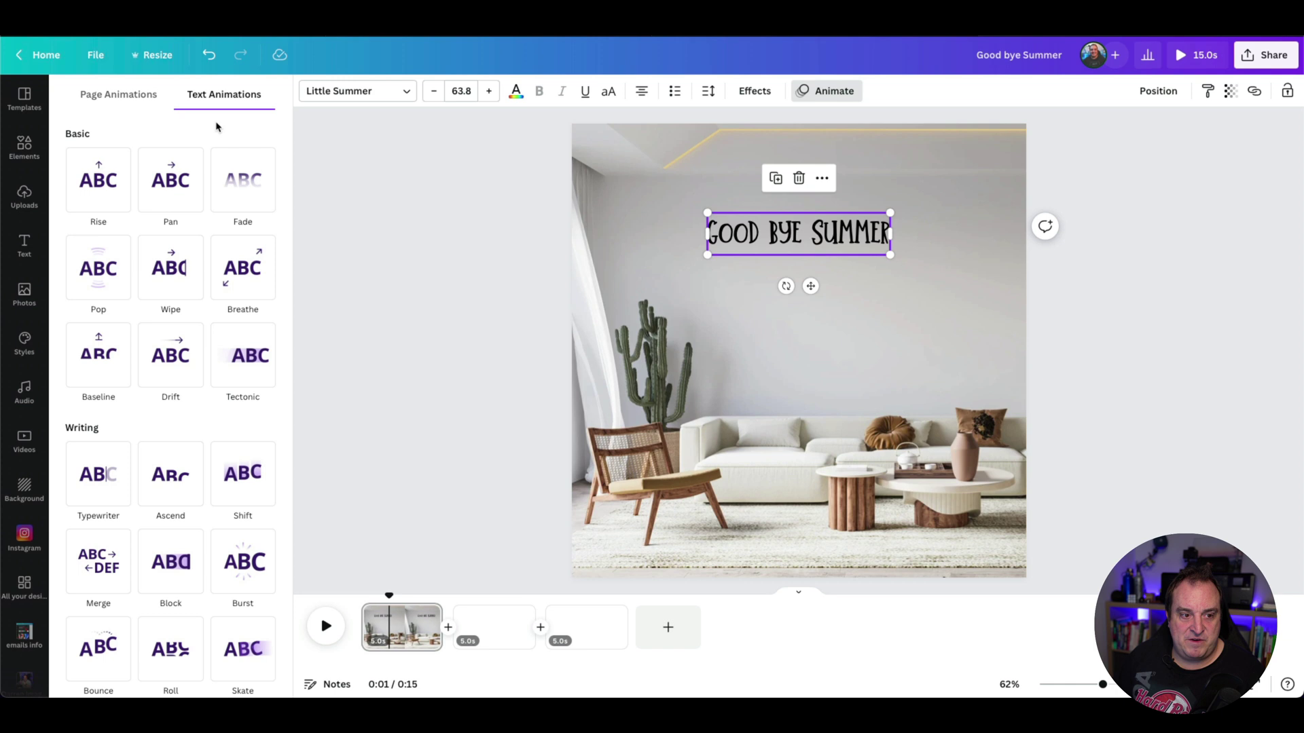
{"action": "left_click", "coordinate": [99, 475]}
{"action": "left_click", "coordinate": [513, 352]}
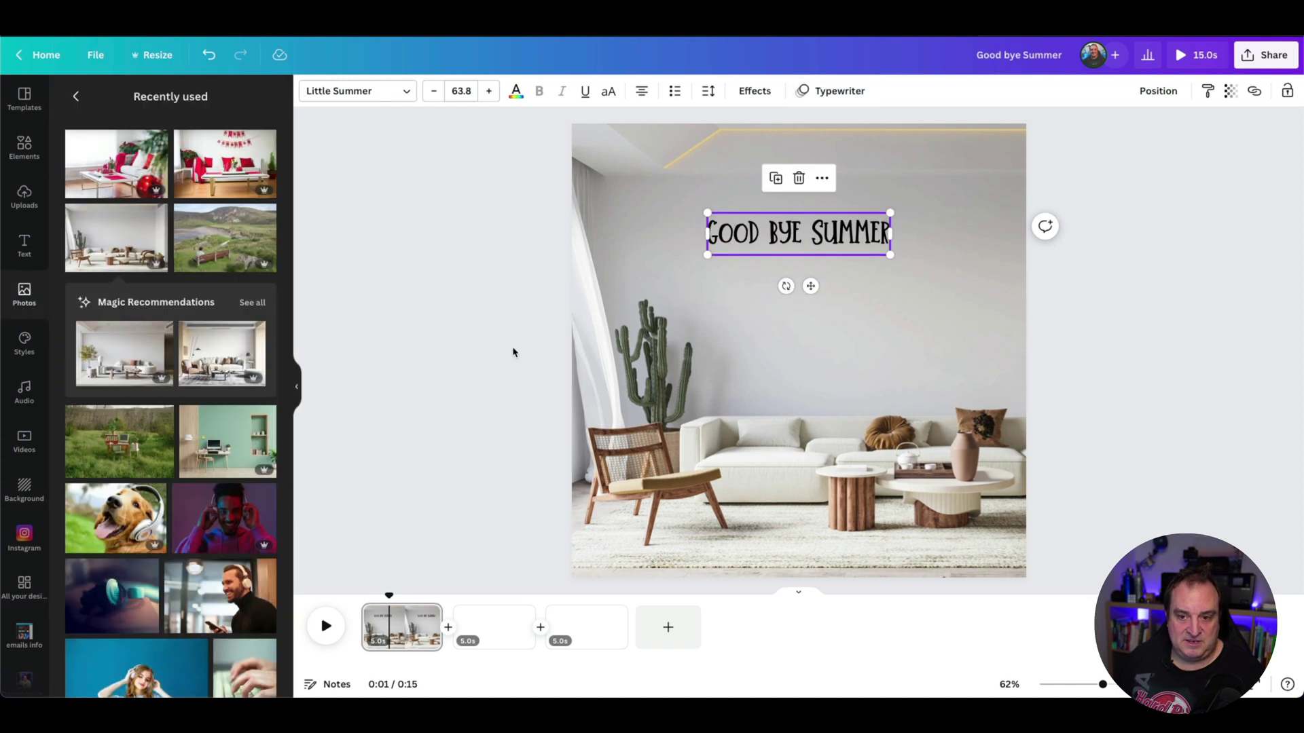
{"action": "left_click", "coordinate": [827, 99]}
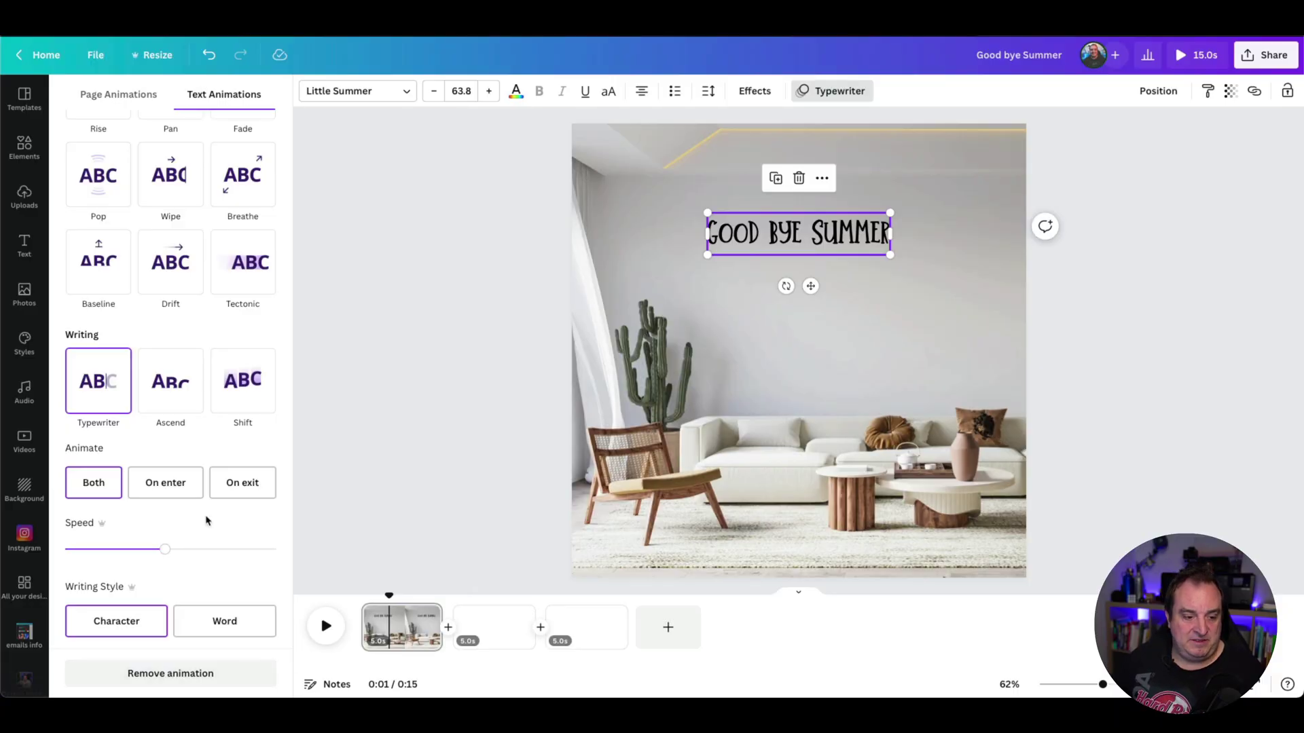
{"action": "left_click", "coordinate": [165, 482]}
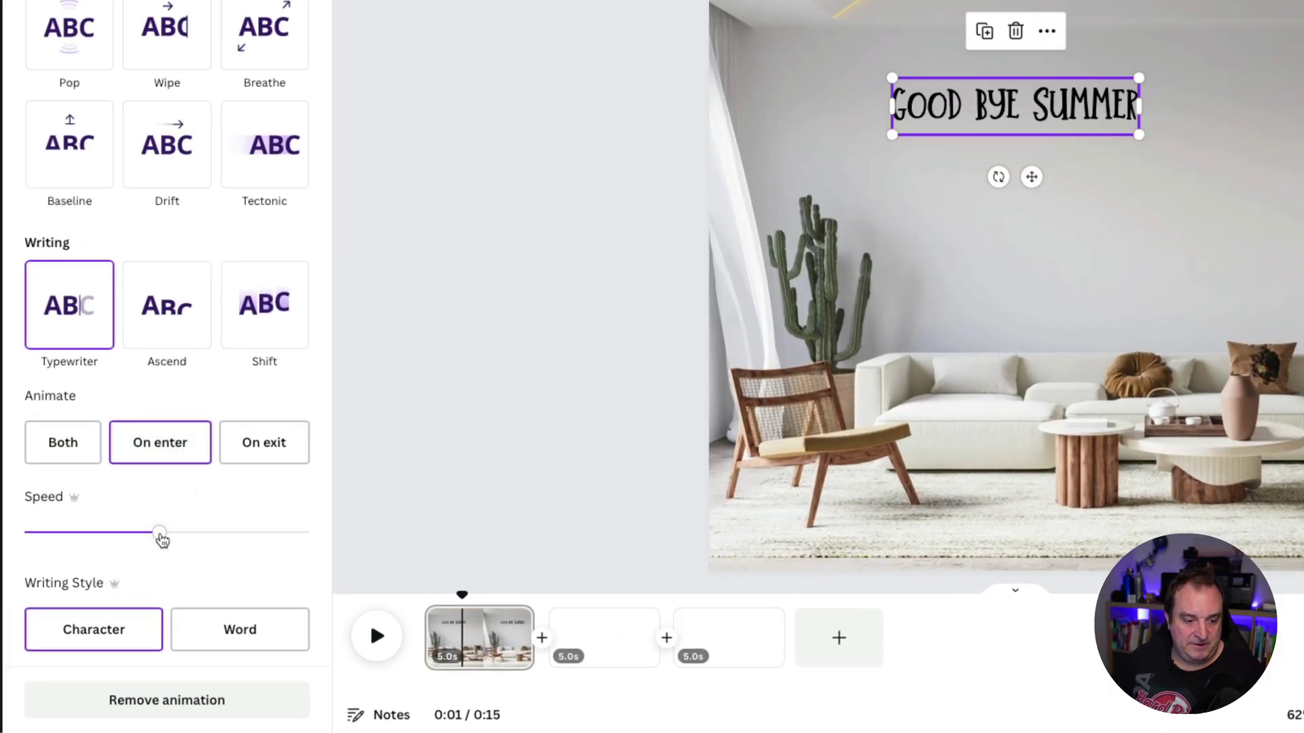
{"action": "left_click_drag", "start_coordinate": [161, 540], "coordinate": [106, 534]}
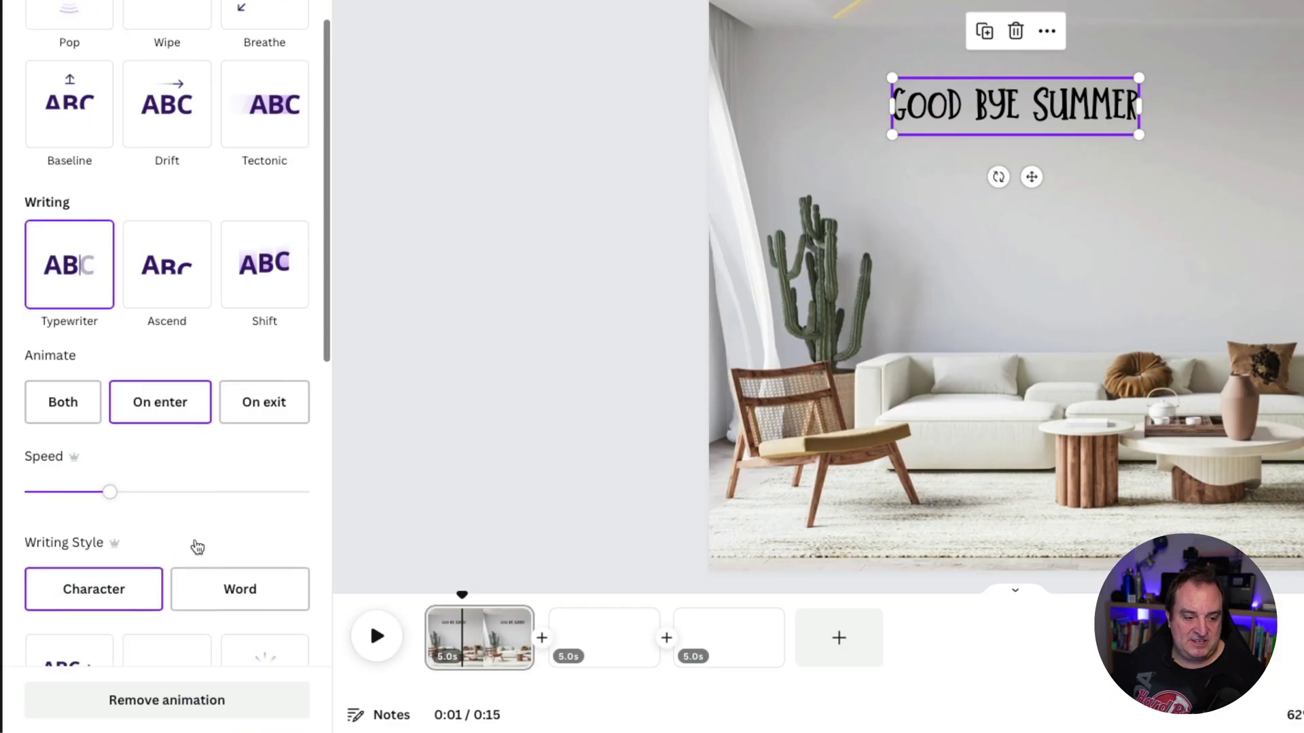
{"action": "scroll", "coordinate": [197, 546], "scroll_direction": "down", "scroll_amount": 3}
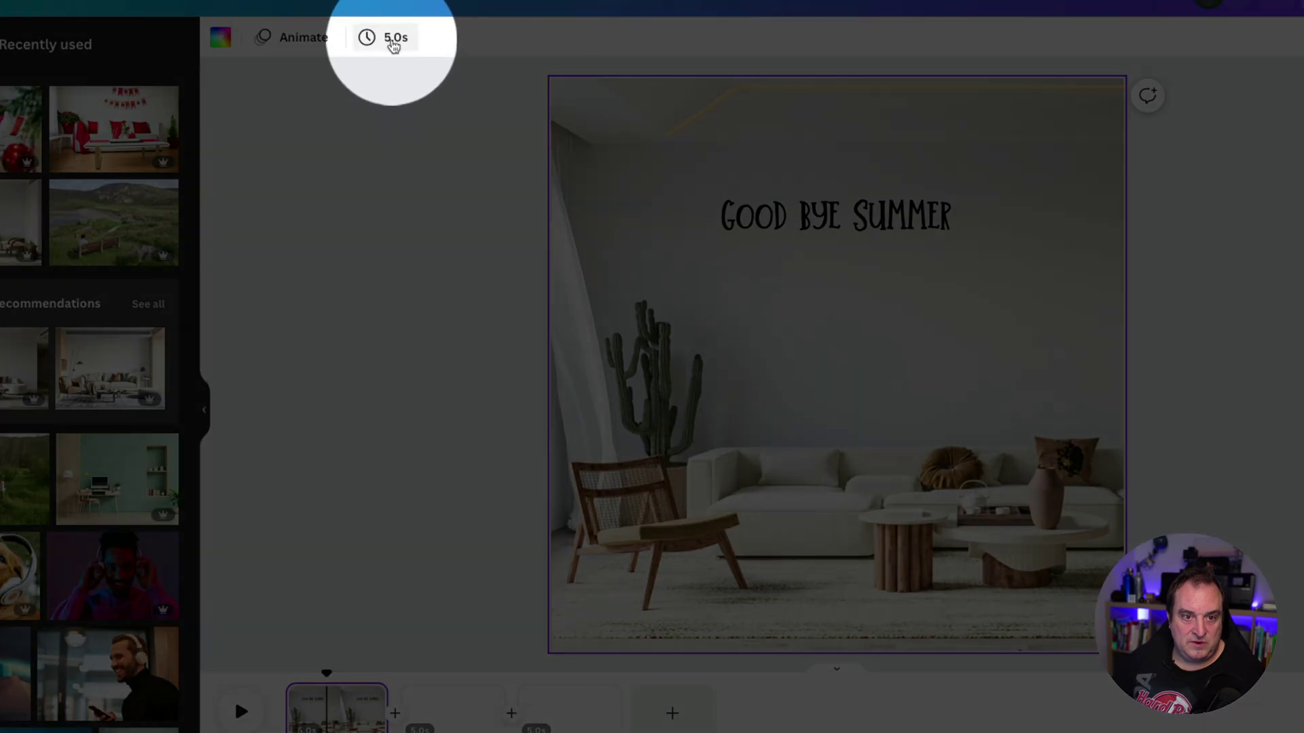
Set the page duration to 2.5 seconds and apply it to all three pages.
{"action": "left_click", "coordinate": [388, 37]}
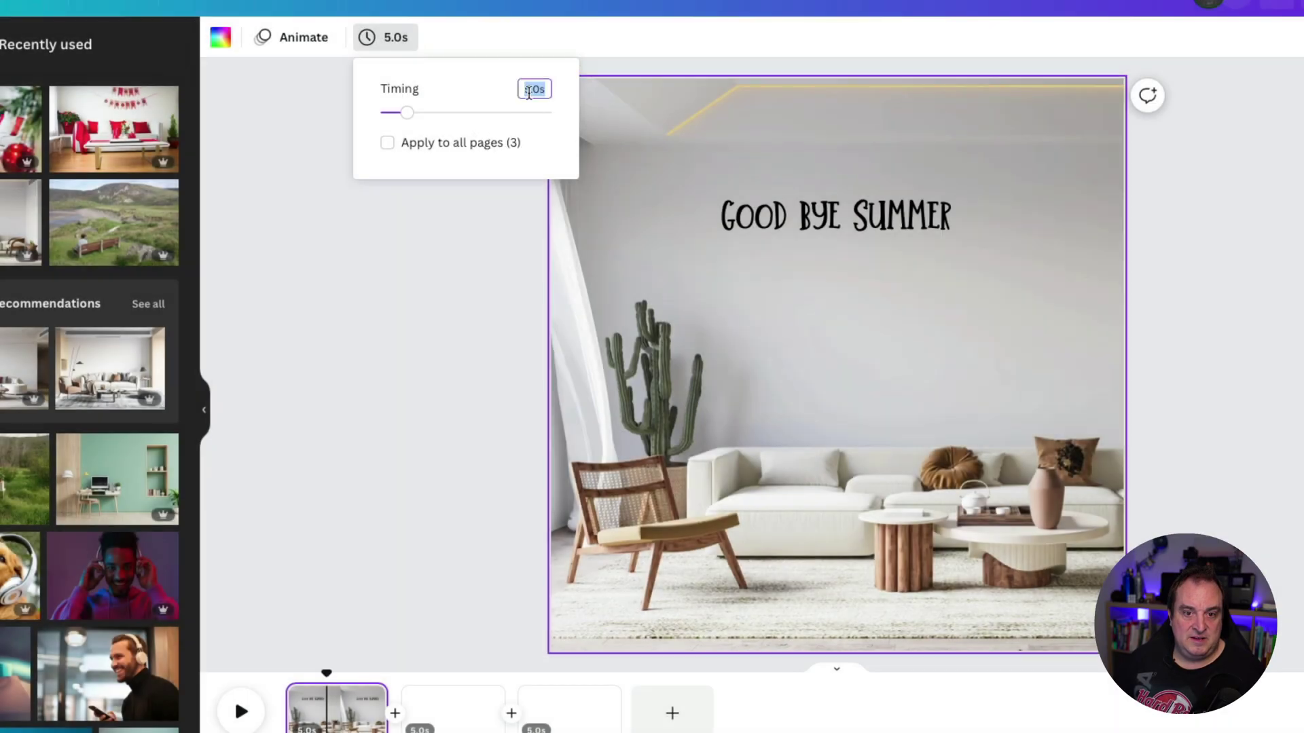
{"action": "left_click", "coordinate": [530, 92]}
{"action": "key", "text": "ctrl+a"}
{"action": "type", "text": "2"}
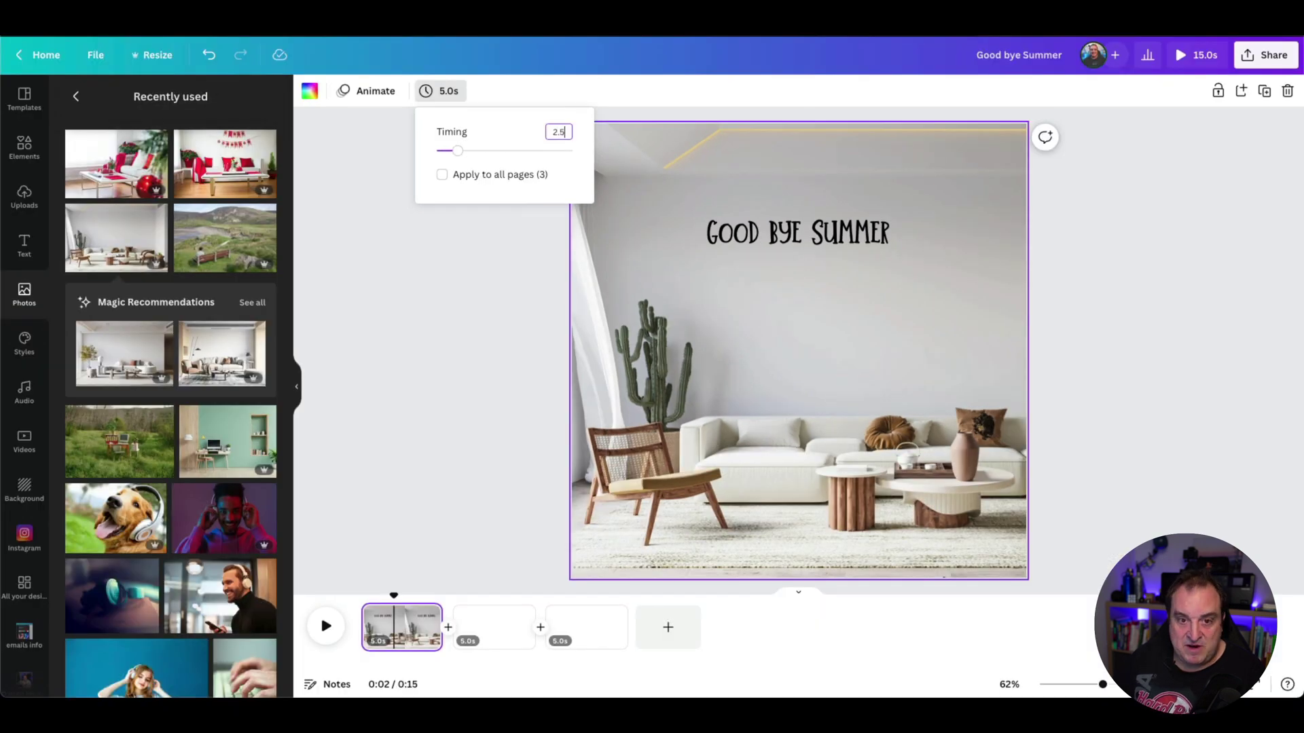
{"action": "type", "text": ".5"}
{"action": "key", "text": "Return"}
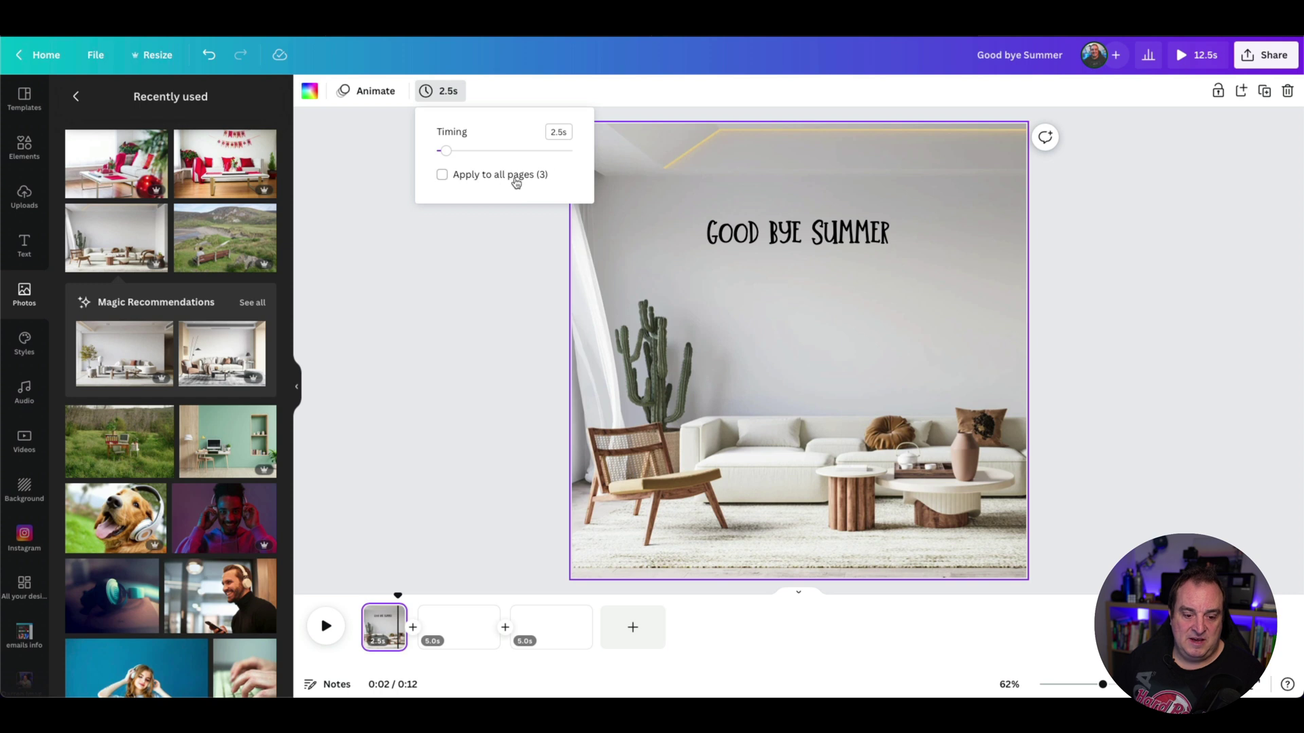
{"action": "left_click", "coordinate": [487, 182]}
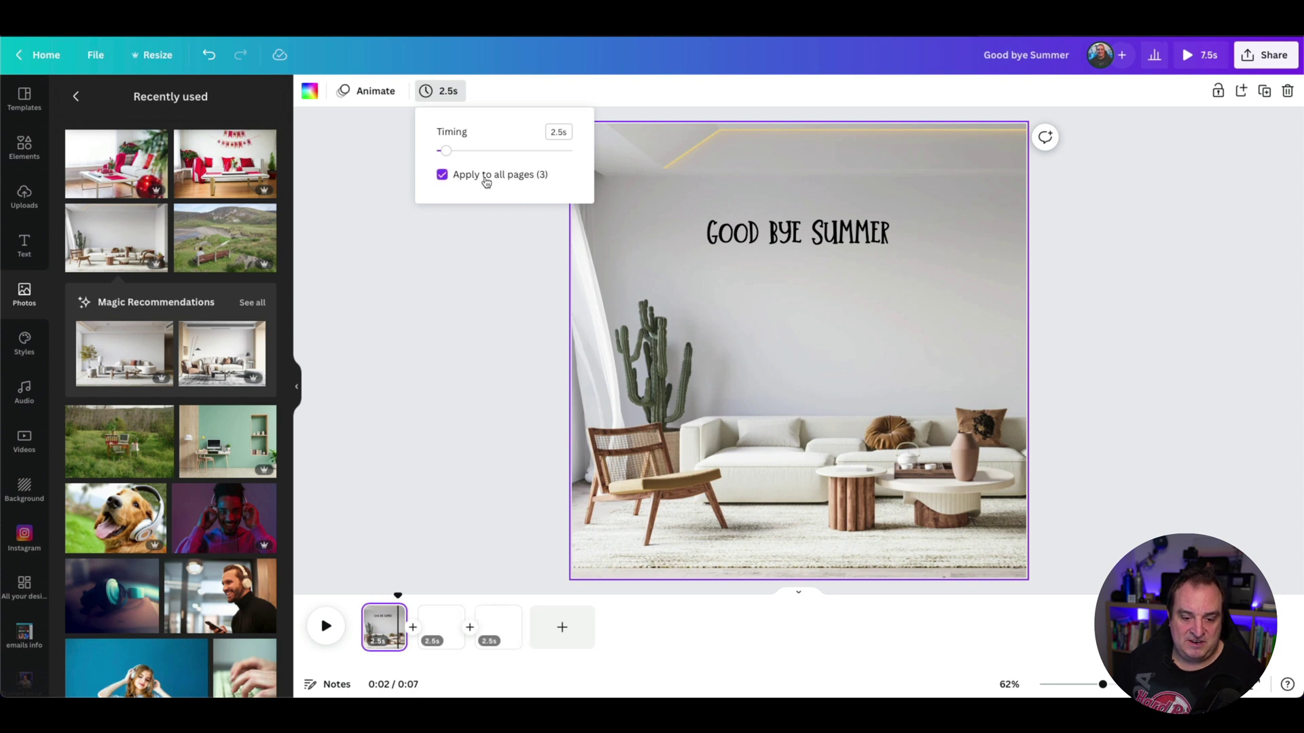
{"action": "key", "text": "Escape"}
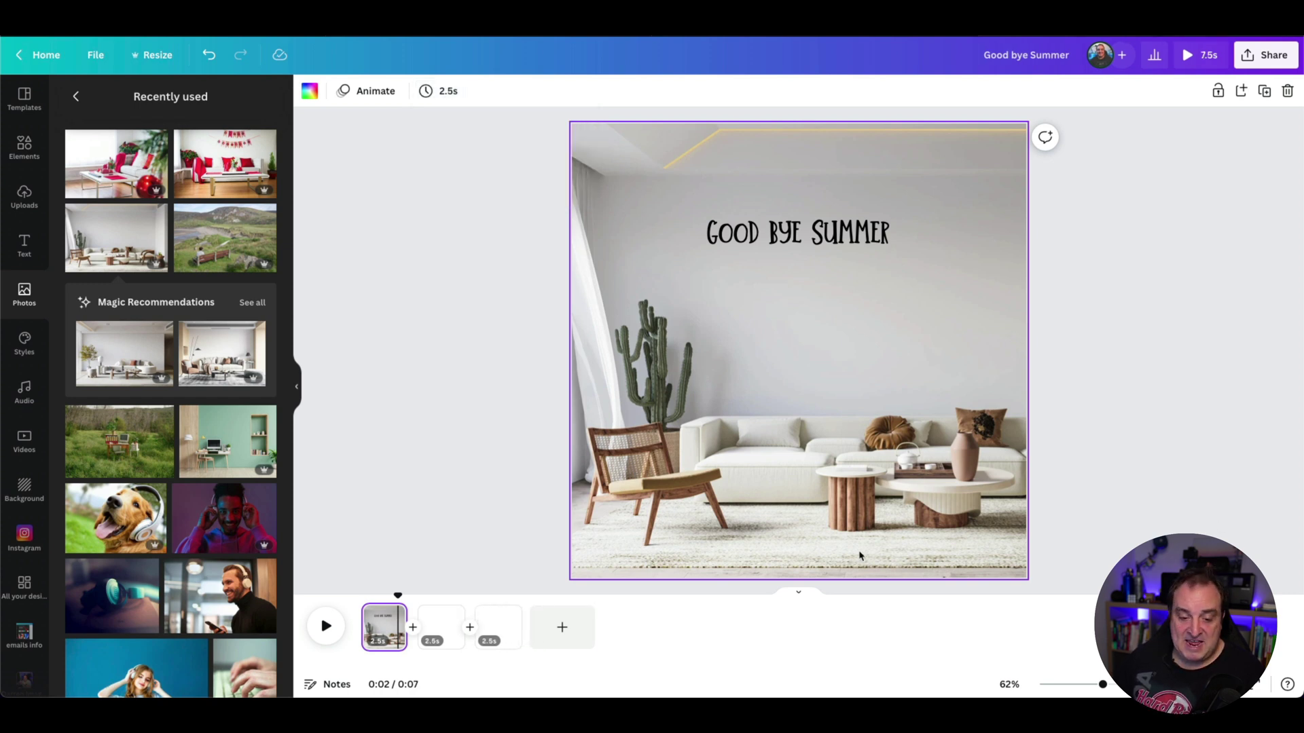
Apply the Christmas video template to the blank second page.
{"action": "left_click", "coordinate": [436, 626]}
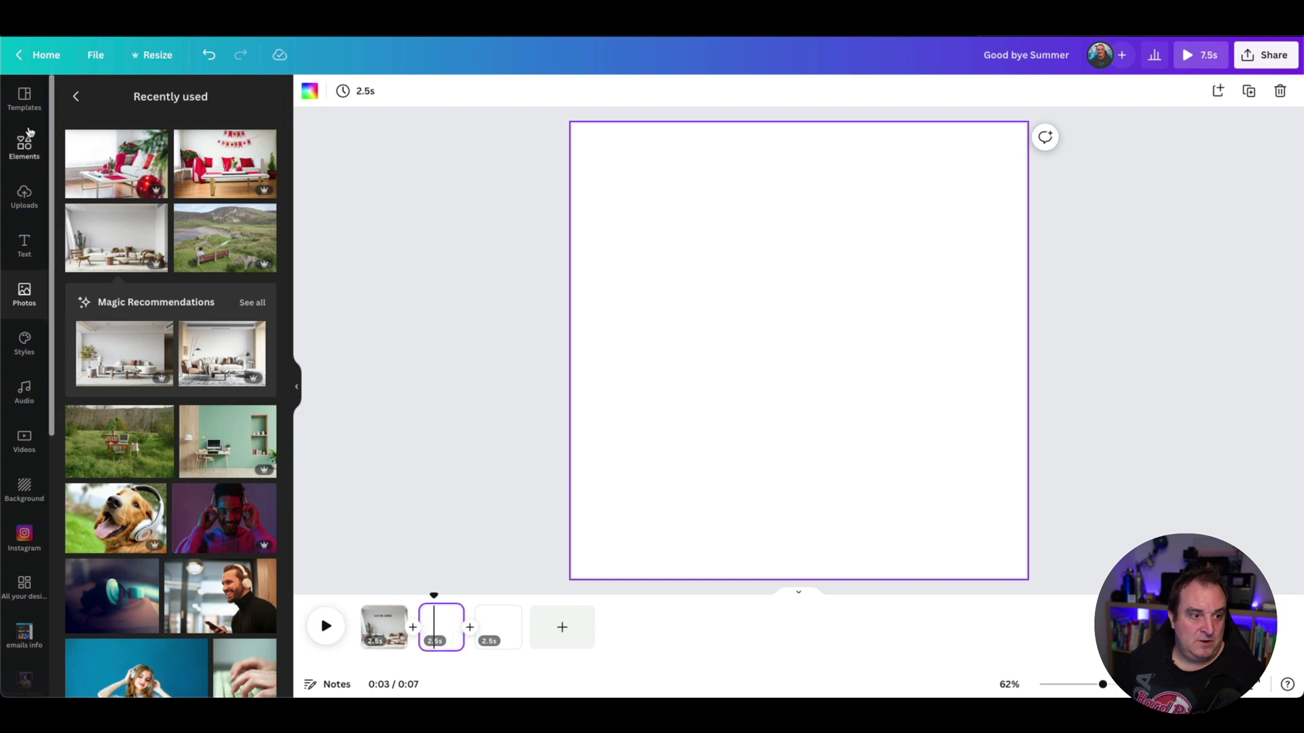
{"action": "left_click", "coordinate": [25, 98]}
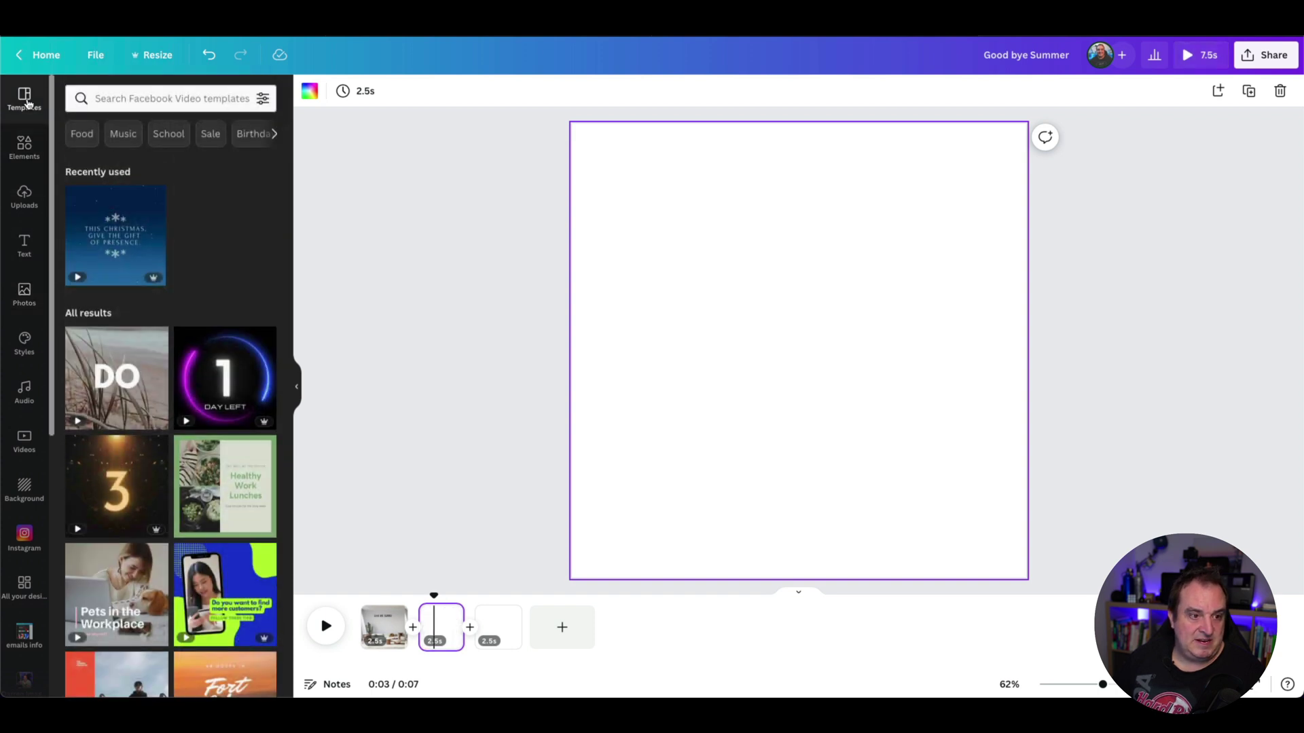
{"action": "left_click", "coordinate": [126, 243]}
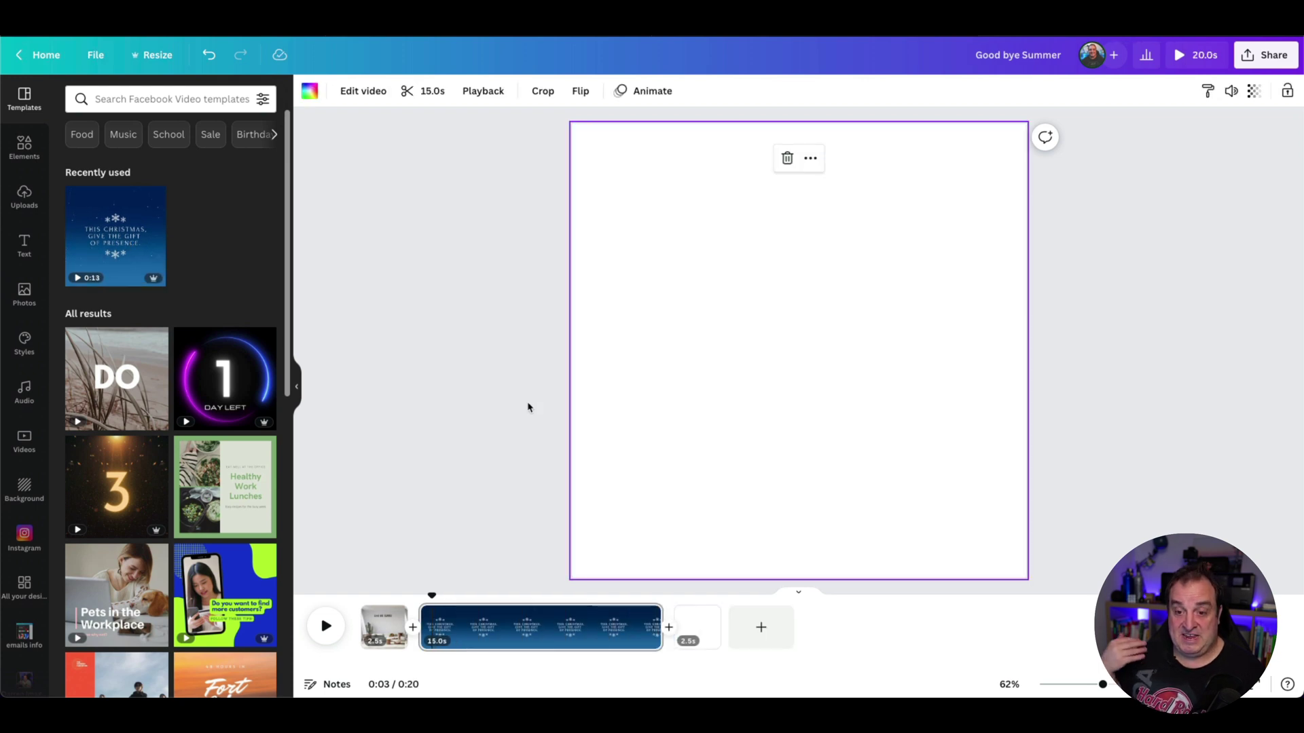
Delete the template's snowy video from page 2 and move to page 3.
{"action": "mouse_move", "coordinate": [666, 270]}
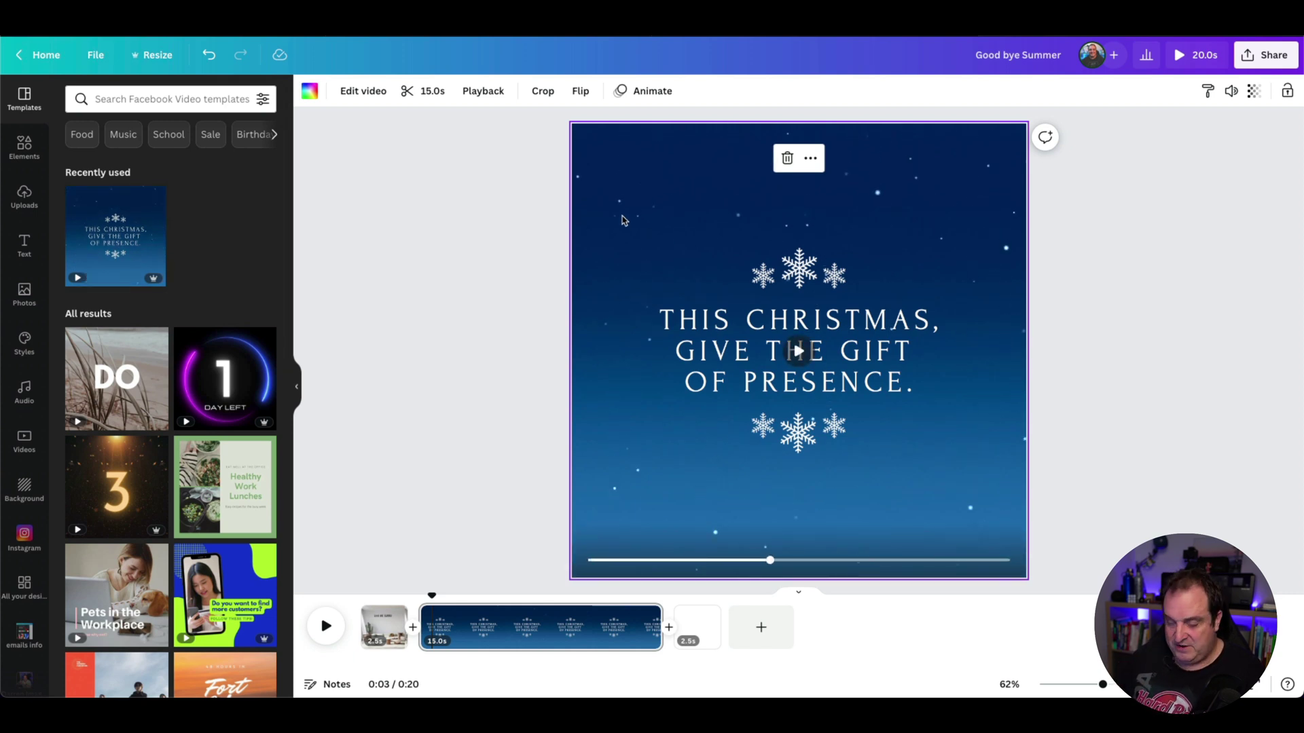
{"action": "key", "text": "Delete"}
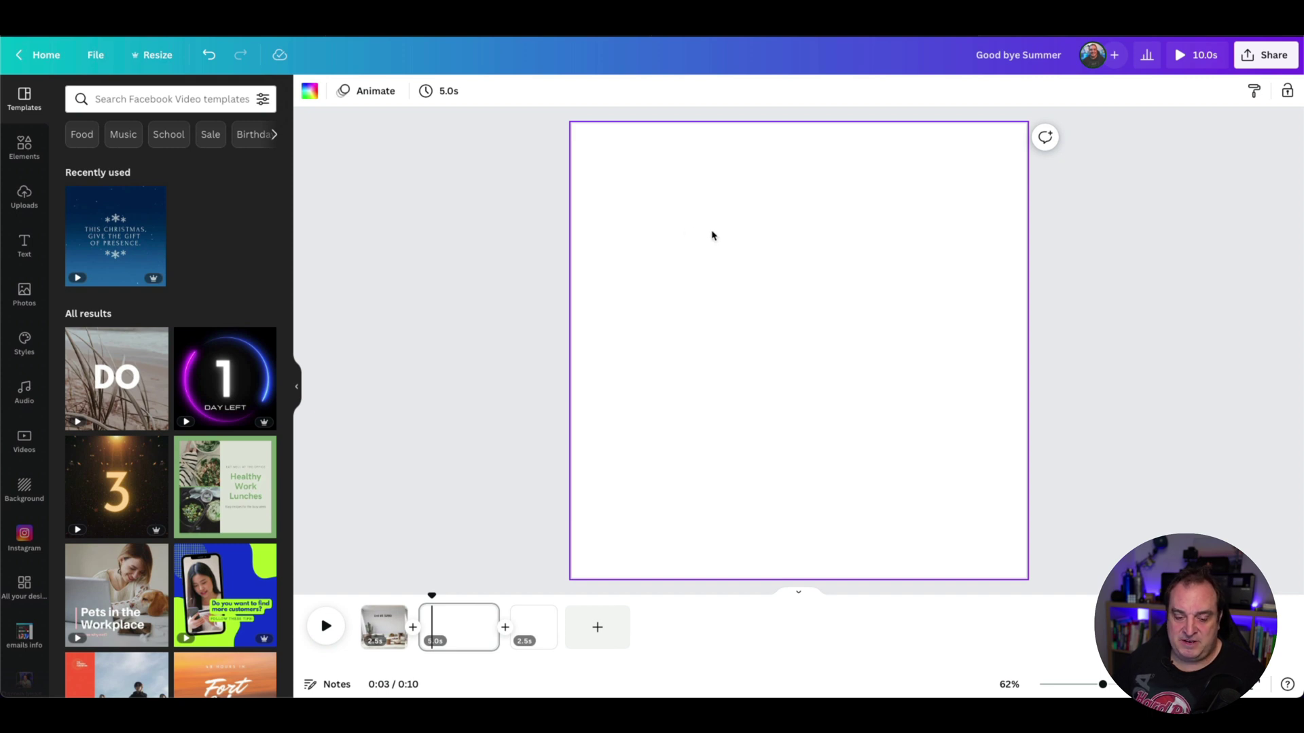
{"action": "left_click", "coordinate": [530, 627]}
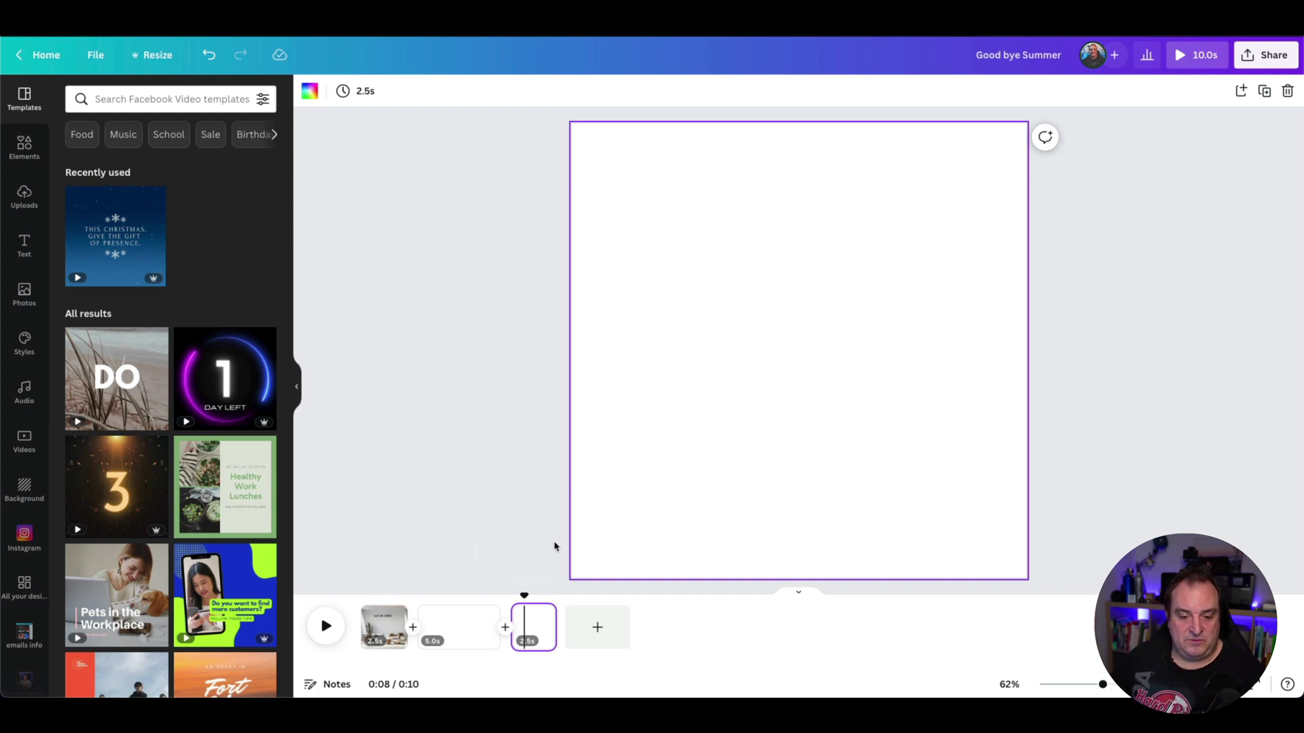
{"action": "mouse_move", "coordinate": [529, 625]}
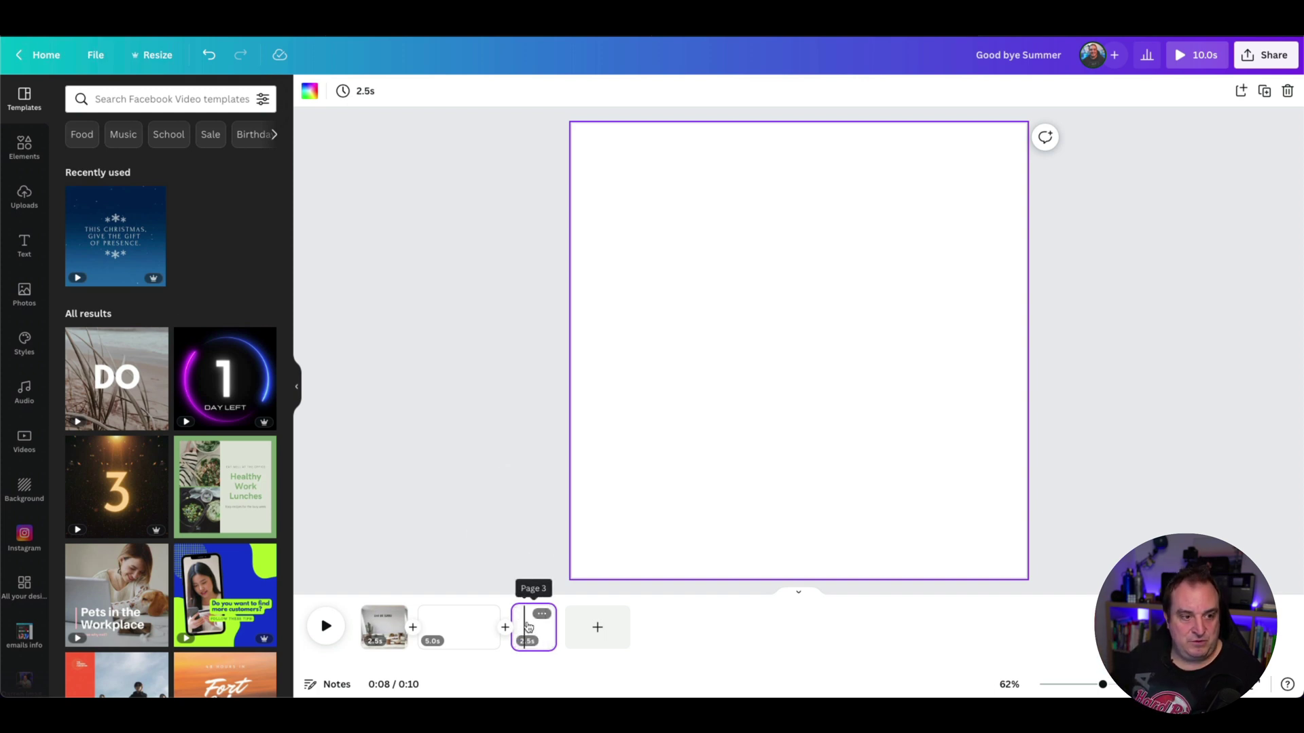
Set the red Christmas living-room photo as page 3's background and reposition its crop.
{"action": "left_click", "coordinate": [25, 289]}
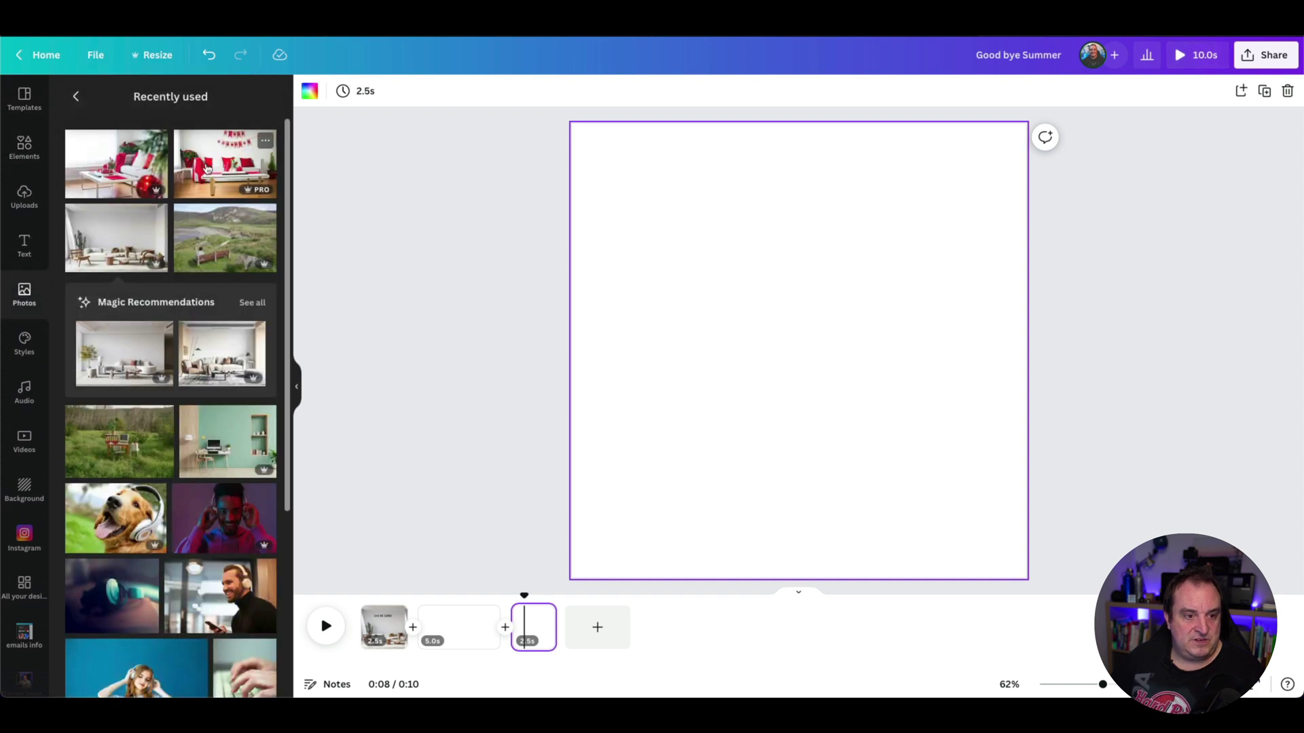
{"action": "left_click", "coordinate": [131, 169]}
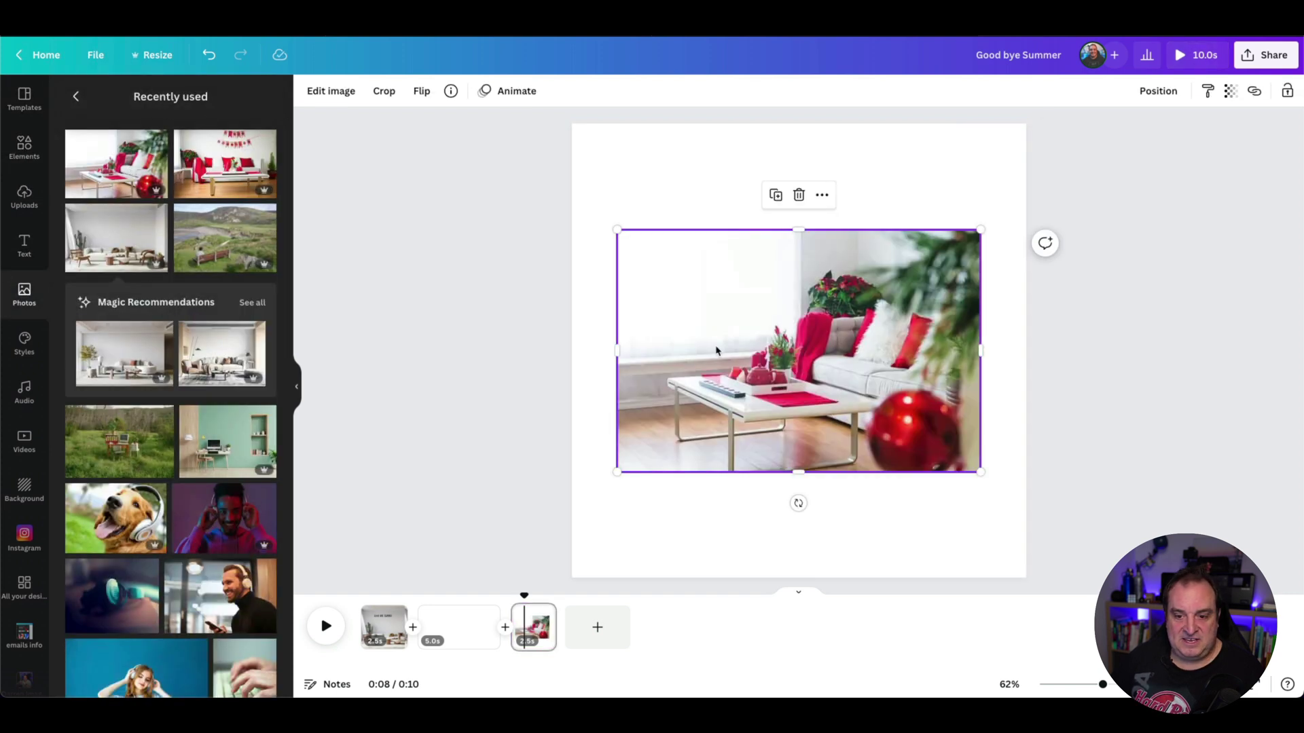
{"action": "right_click", "coordinate": [758, 364]}
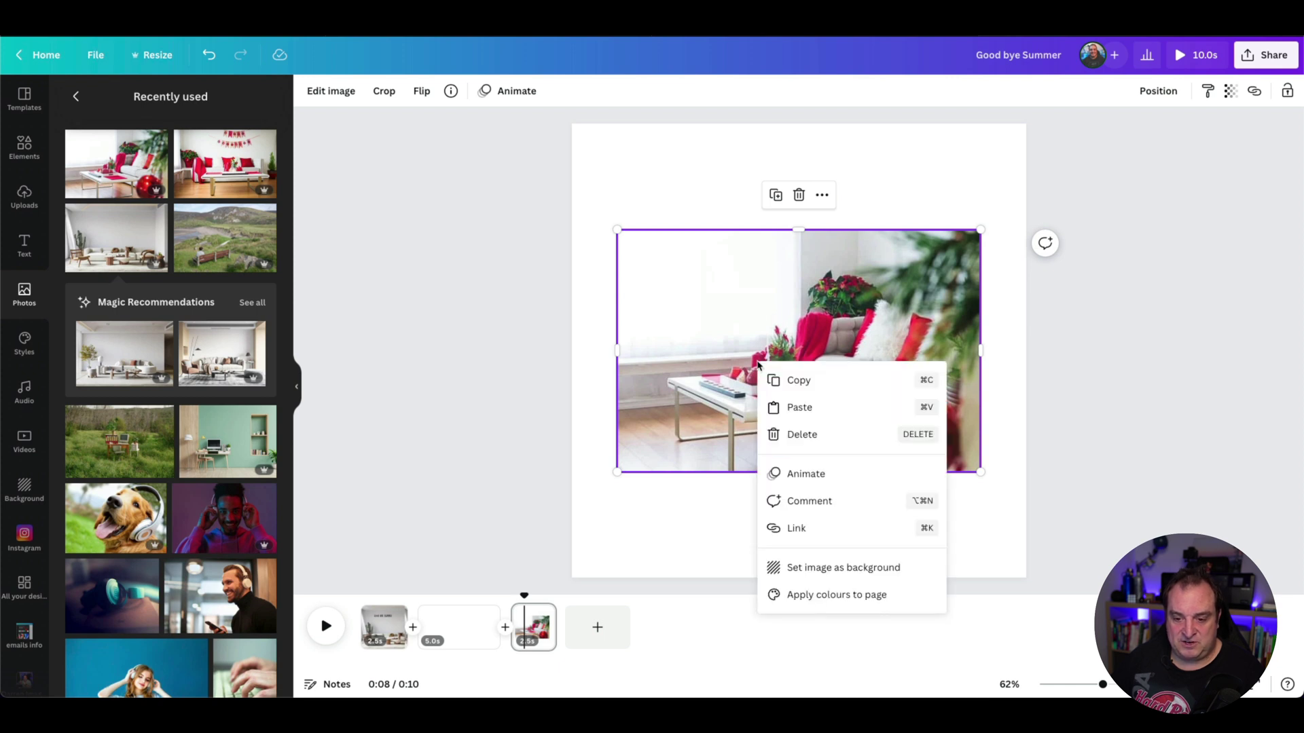
{"action": "left_click", "coordinate": [808, 568]}
{"action": "double_click", "coordinate": [779, 419]}
{"action": "left_click_drag", "start_coordinate": [779, 407], "coordinate": [773, 380]}
{"action": "left_click", "coordinate": [1201, 354]}
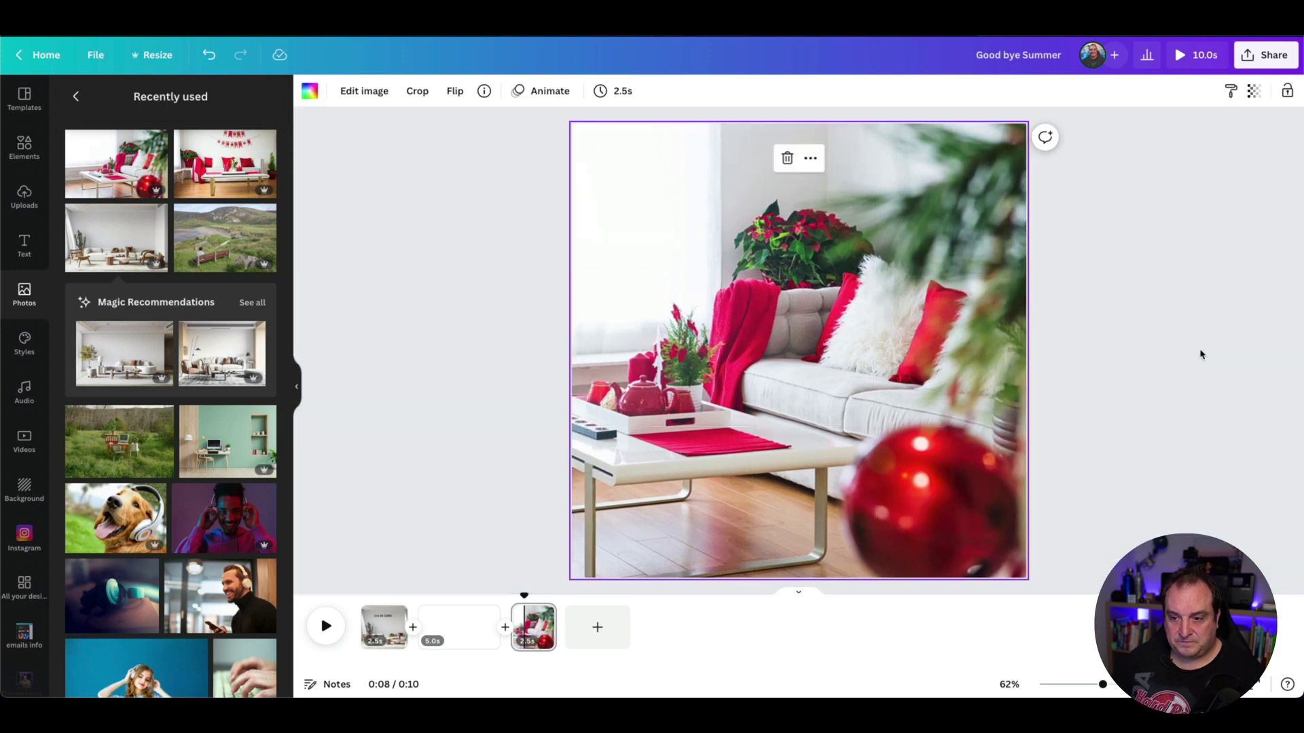
Flip the background photo horizontally.
{"action": "left_click", "coordinate": [454, 93]}
{"action": "left_click", "coordinate": [474, 128]}
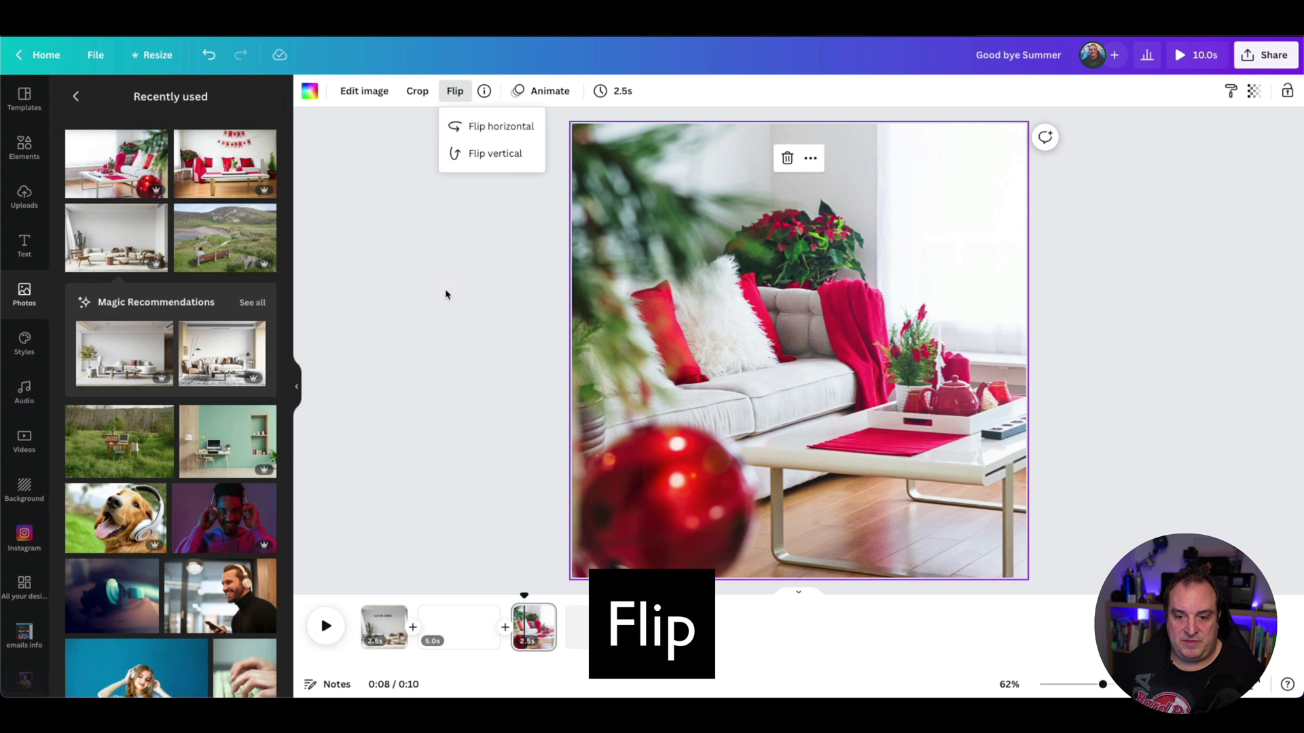
{"action": "left_click", "coordinate": [446, 294]}
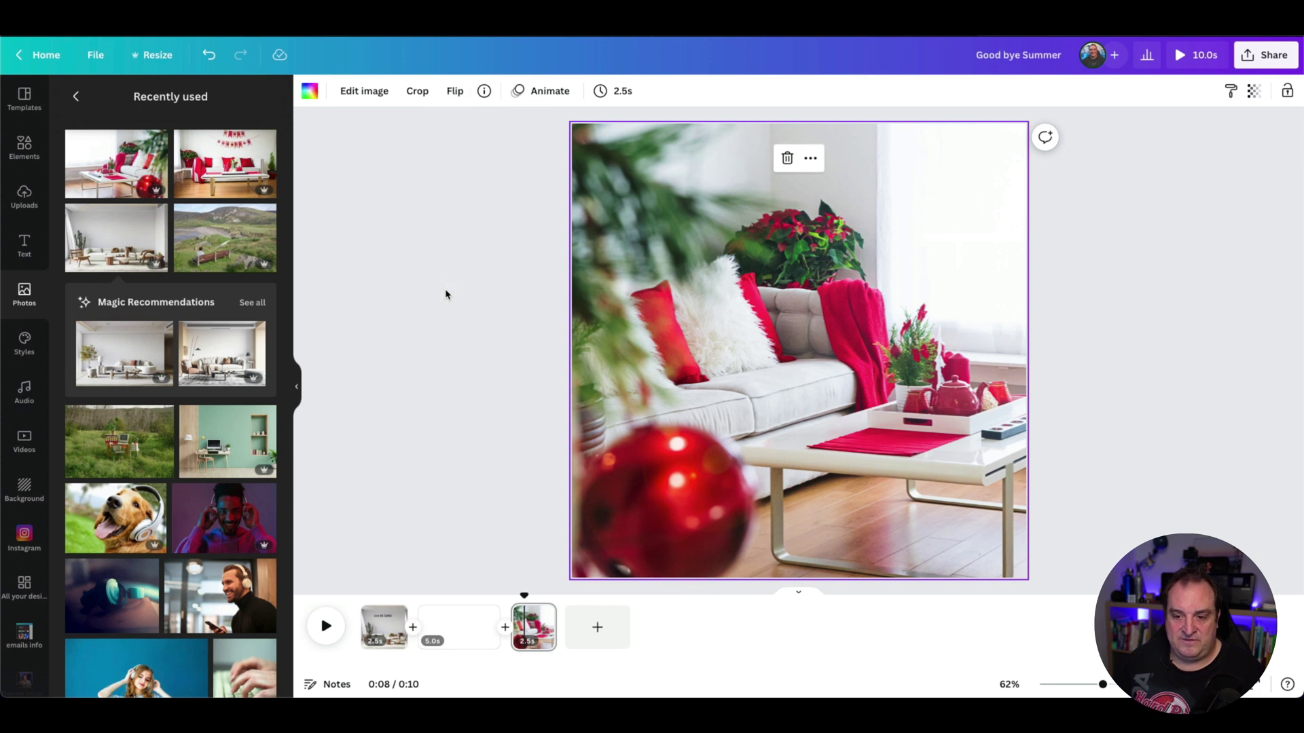
{"action": "left_click", "coordinate": [410, 429]}
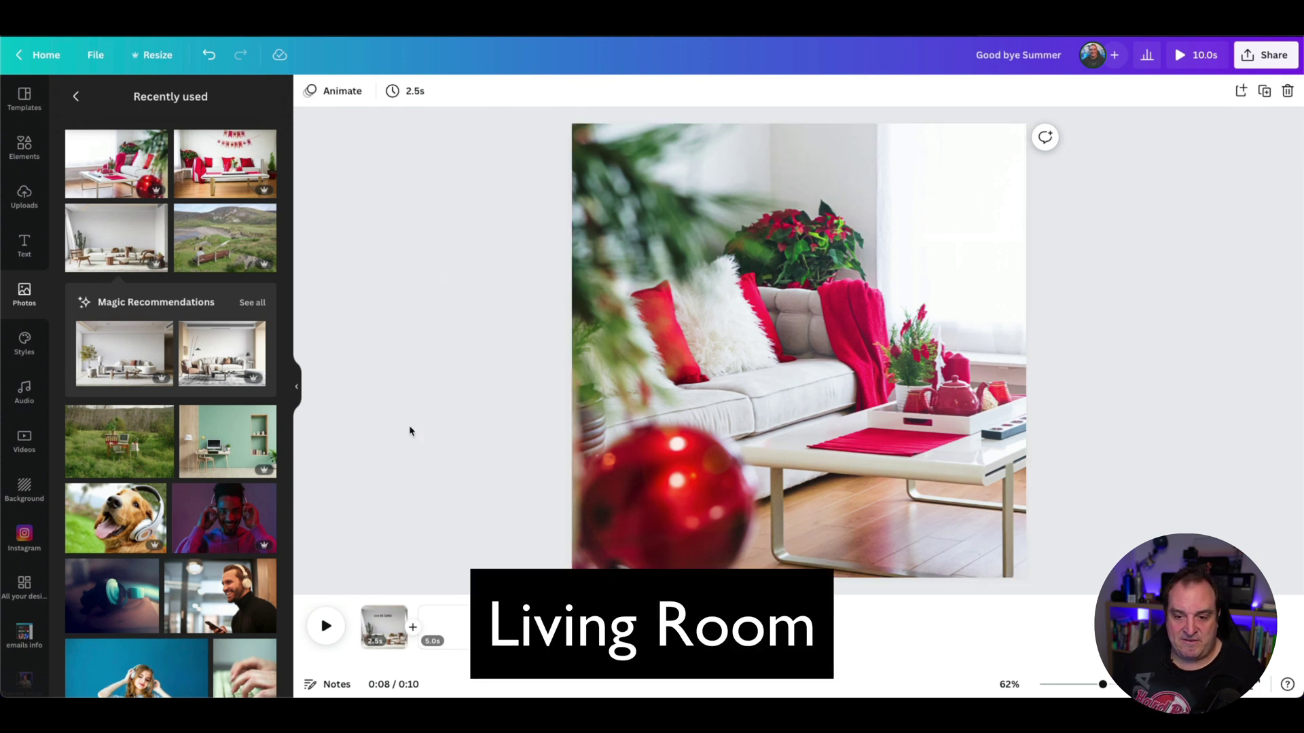
Change page 2's background colour to red #d12e42.
{"action": "left_click", "coordinate": [445, 625]}
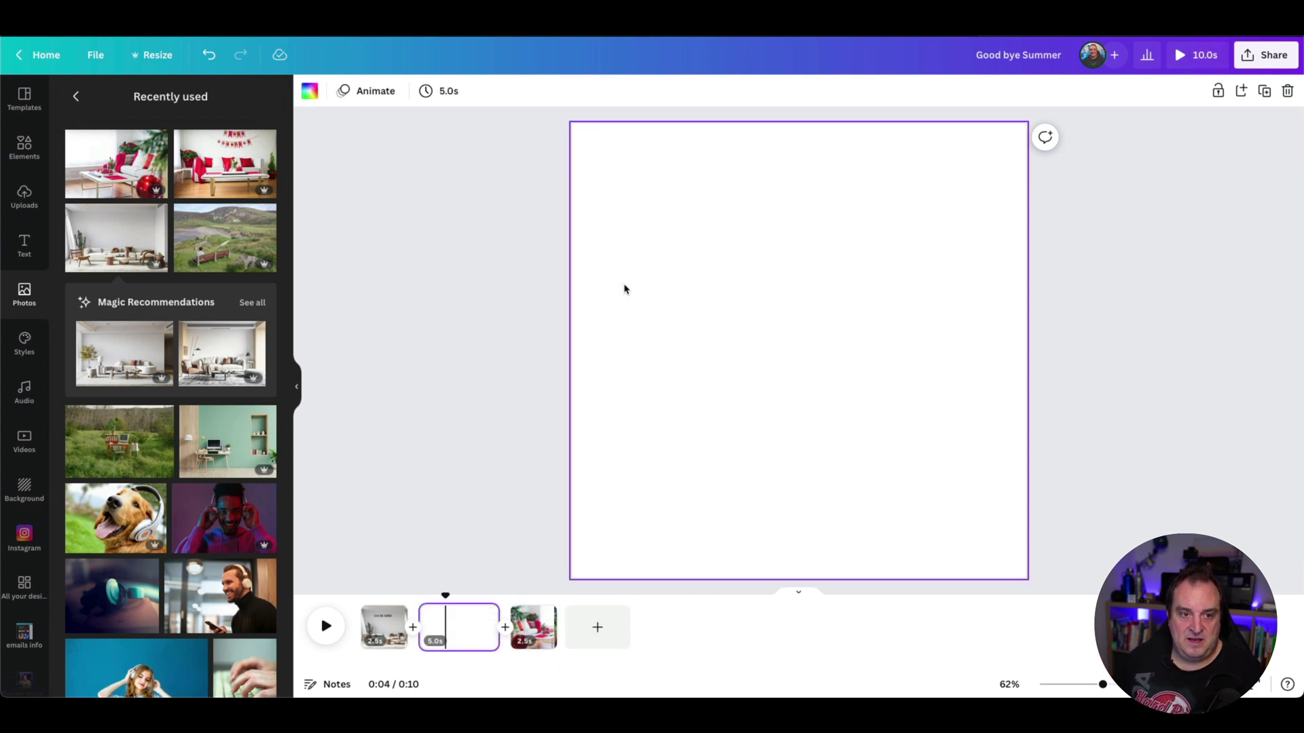
{"action": "left_click", "coordinate": [310, 91]}
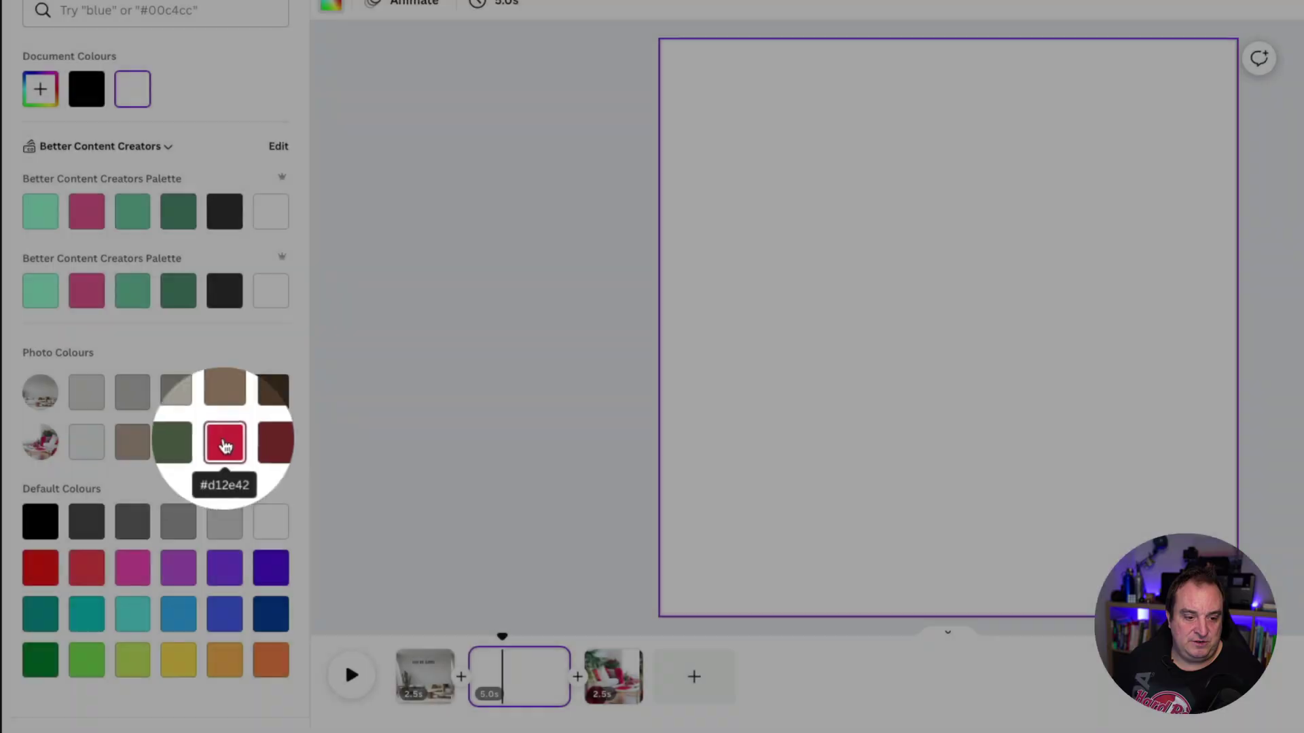
{"action": "left_click", "coordinate": [224, 444]}
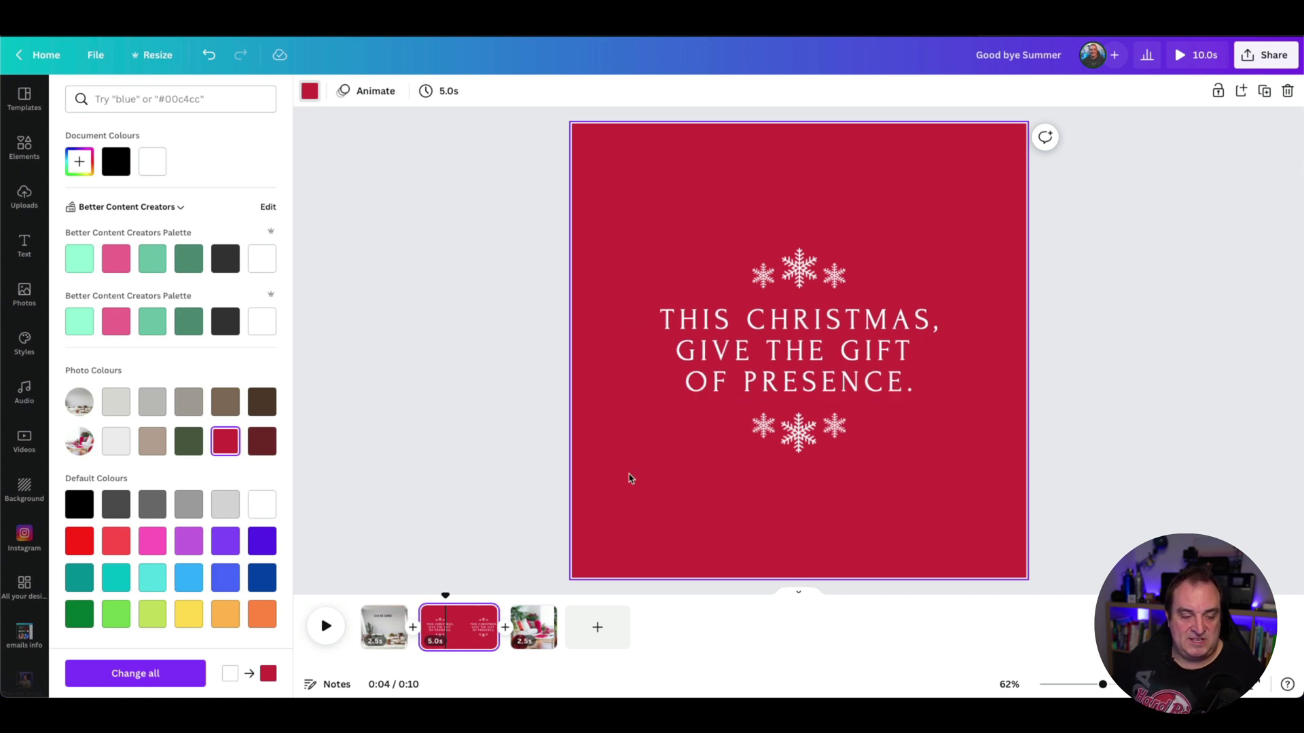
{"action": "left_click", "coordinate": [23, 101]}
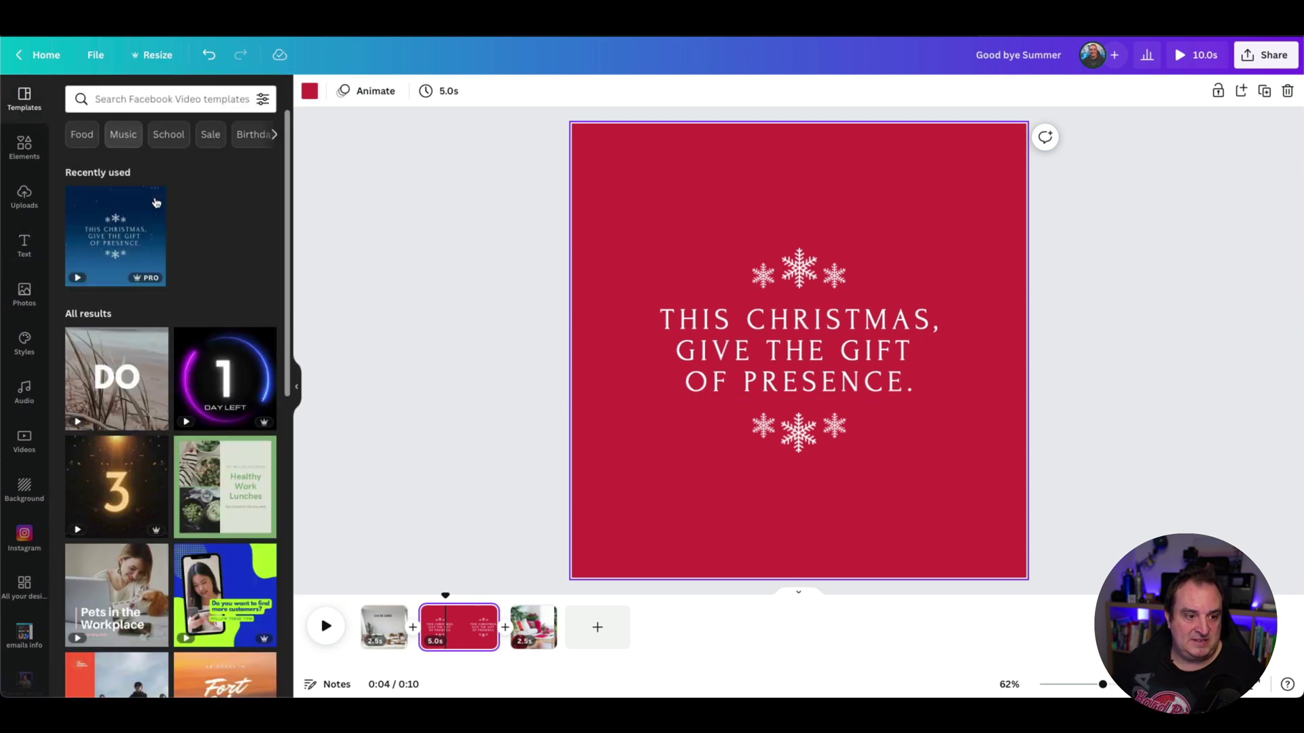
Replace page 2's Christmas message with 'It's time to get cosy'.
{"action": "double_click", "coordinate": [781, 344]}
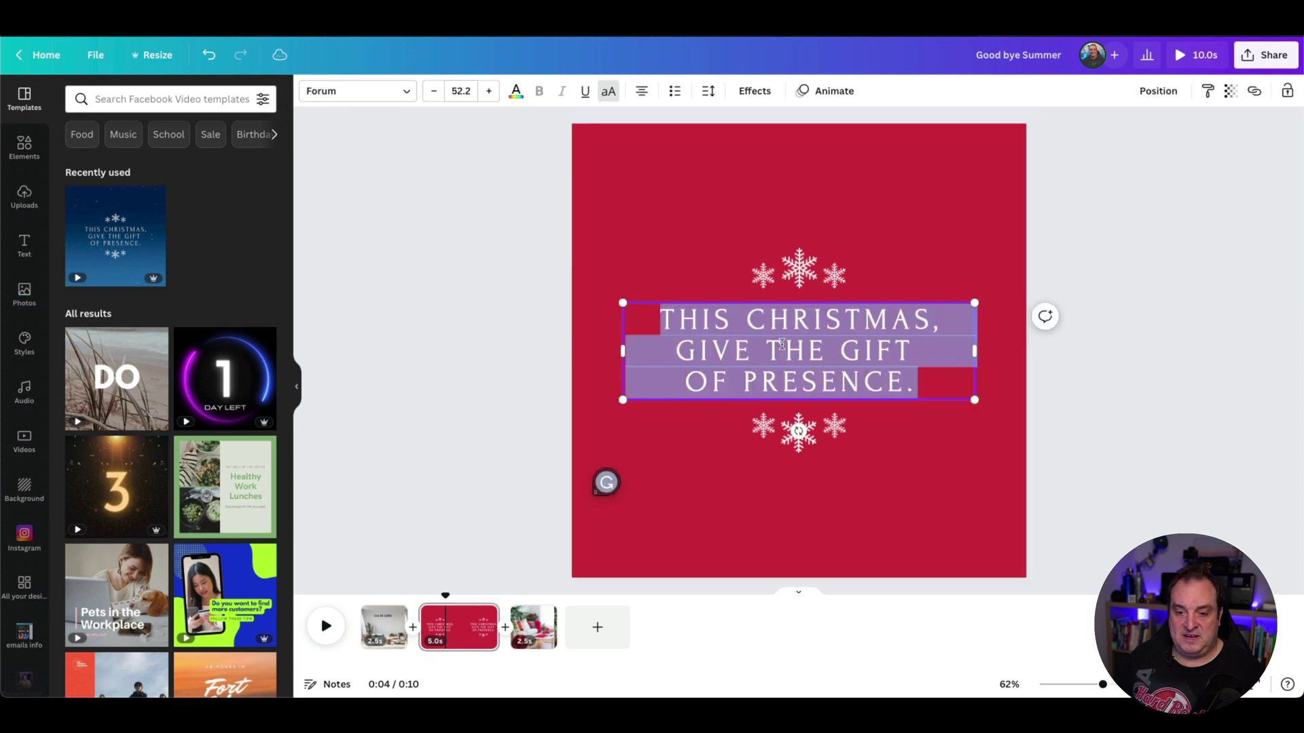
{"action": "left_click_drag", "start_coordinate": [951, 320], "coordinate": [917, 384]}
{"action": "type", "text": "IT'S TIME TO GET COSY"}
{"action": "left_click", "coordinate": [516, 557]}
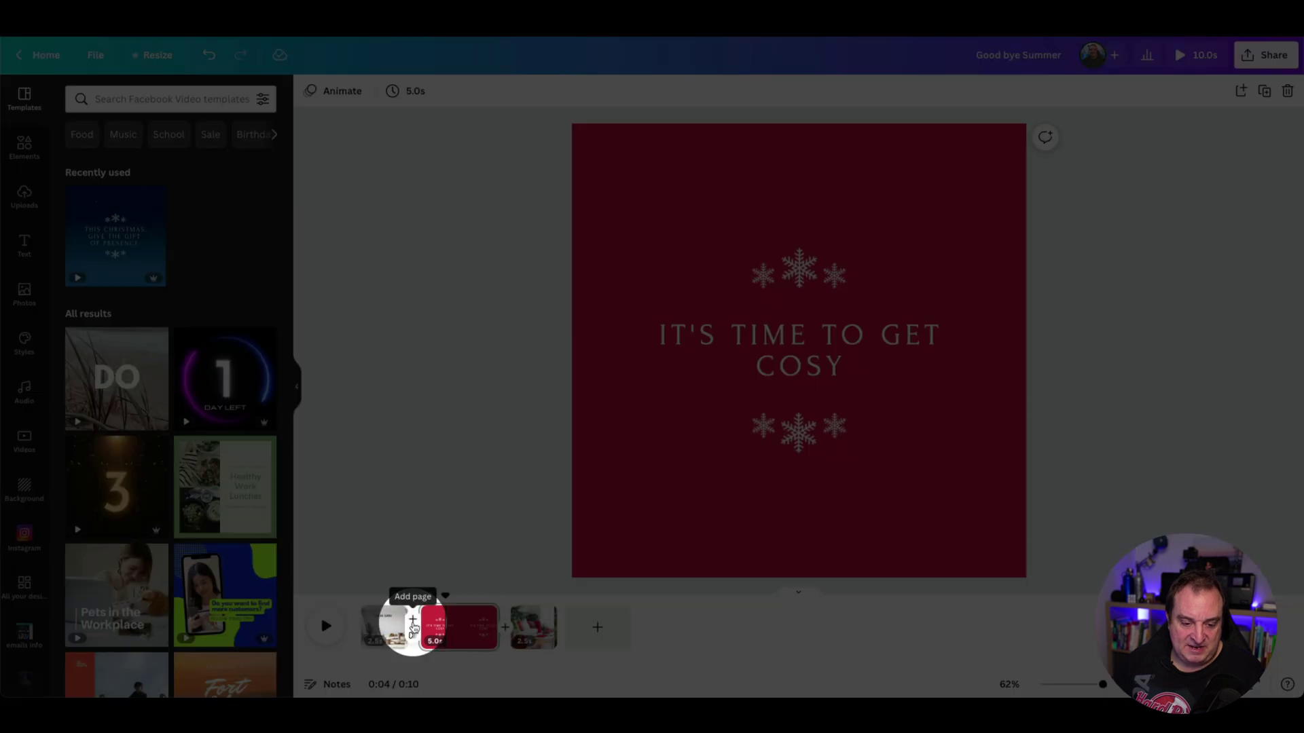
Add a Chop transition with top-left origin between pages 1 and 2 and preview it.
{"action": "left_click", "coordinate": [412, 632]}
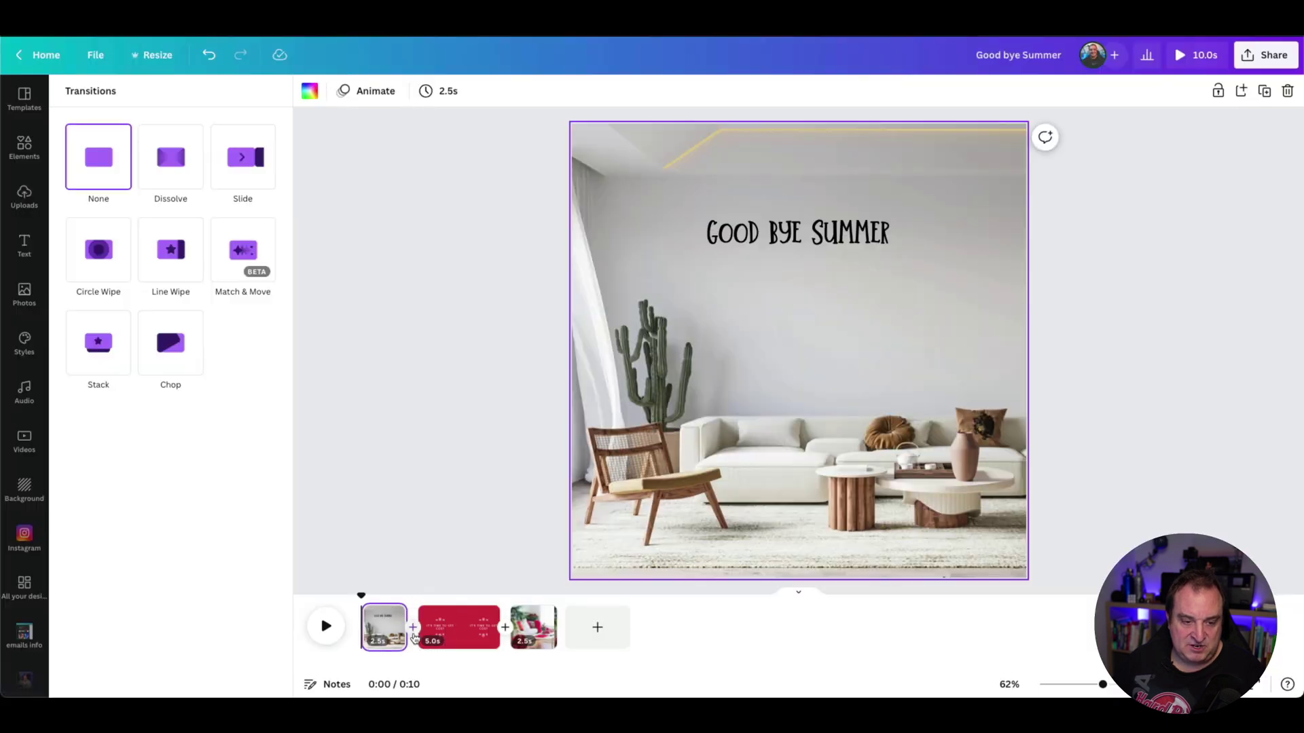
{"action": "left_click", "coordinate": [181, 355]}
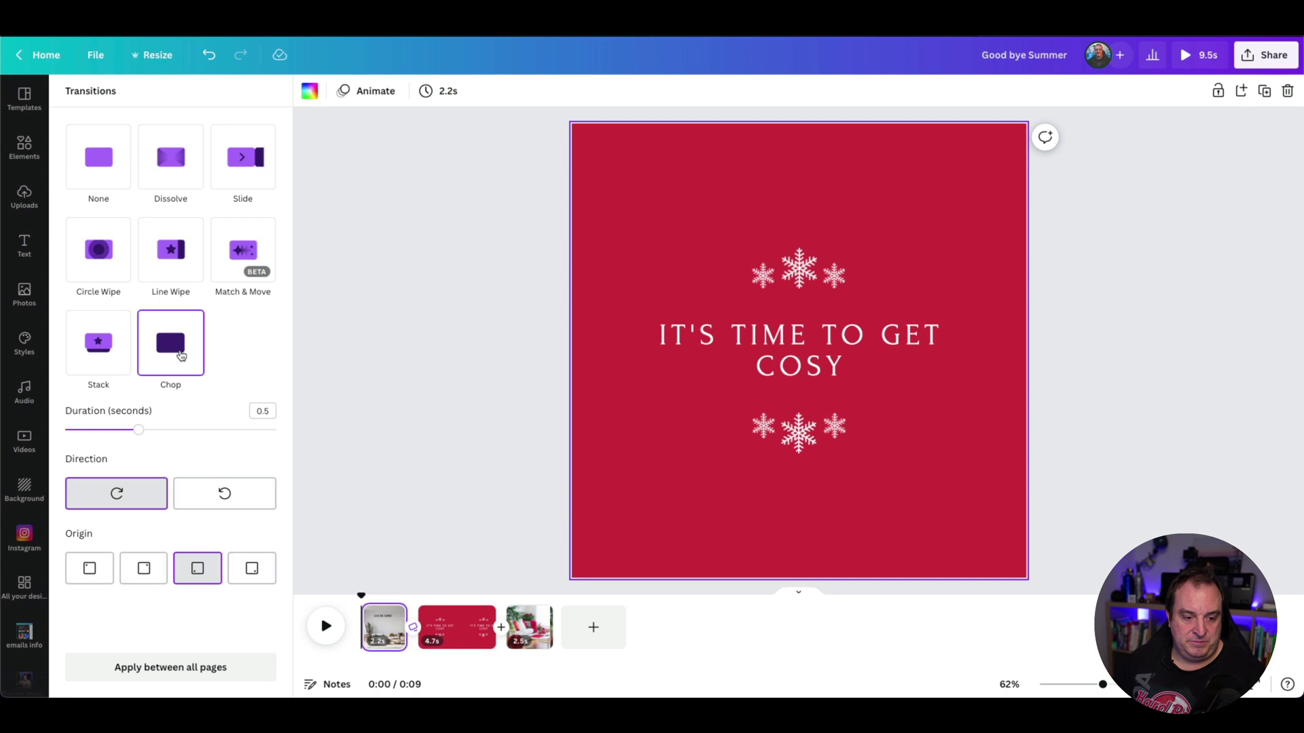
{"action": "left_click", "coordinate": [91, 569]}
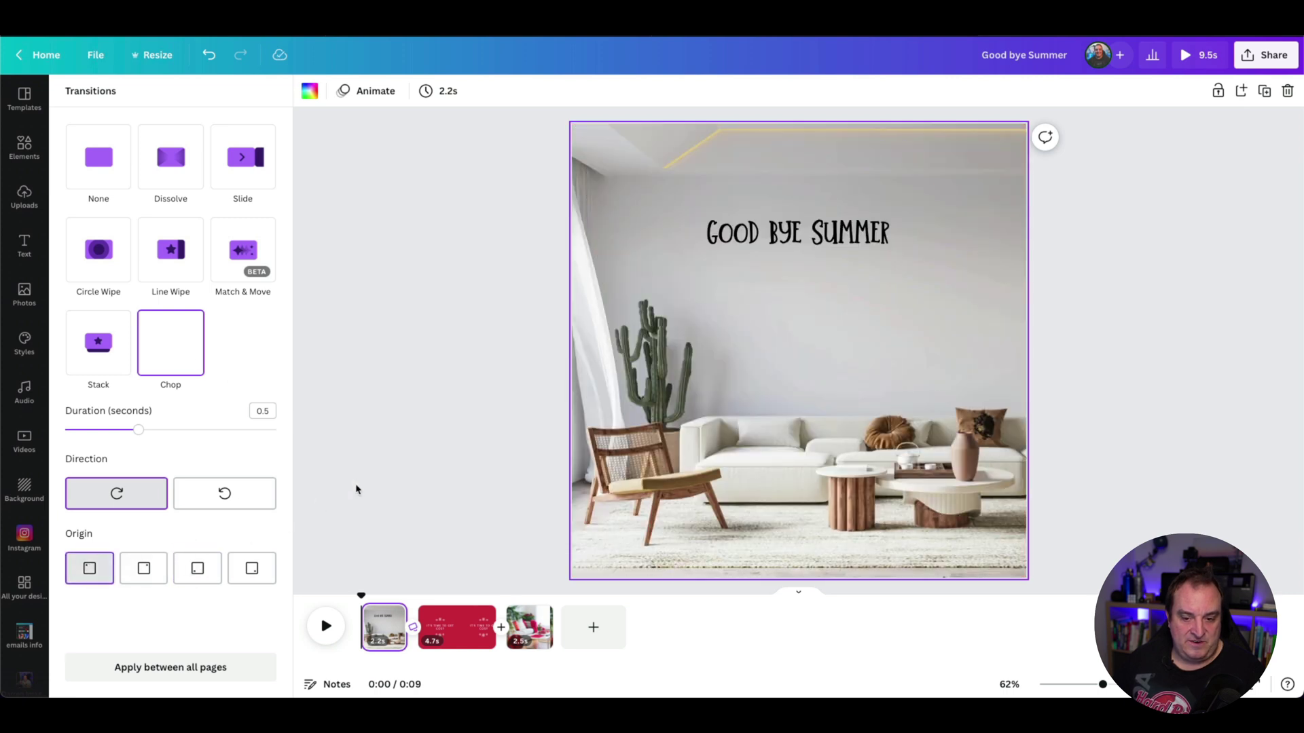
{"action": "left_click", "coordinate": [356, 489]}
{"action": "left_click", "coordinate": [448, 626]}
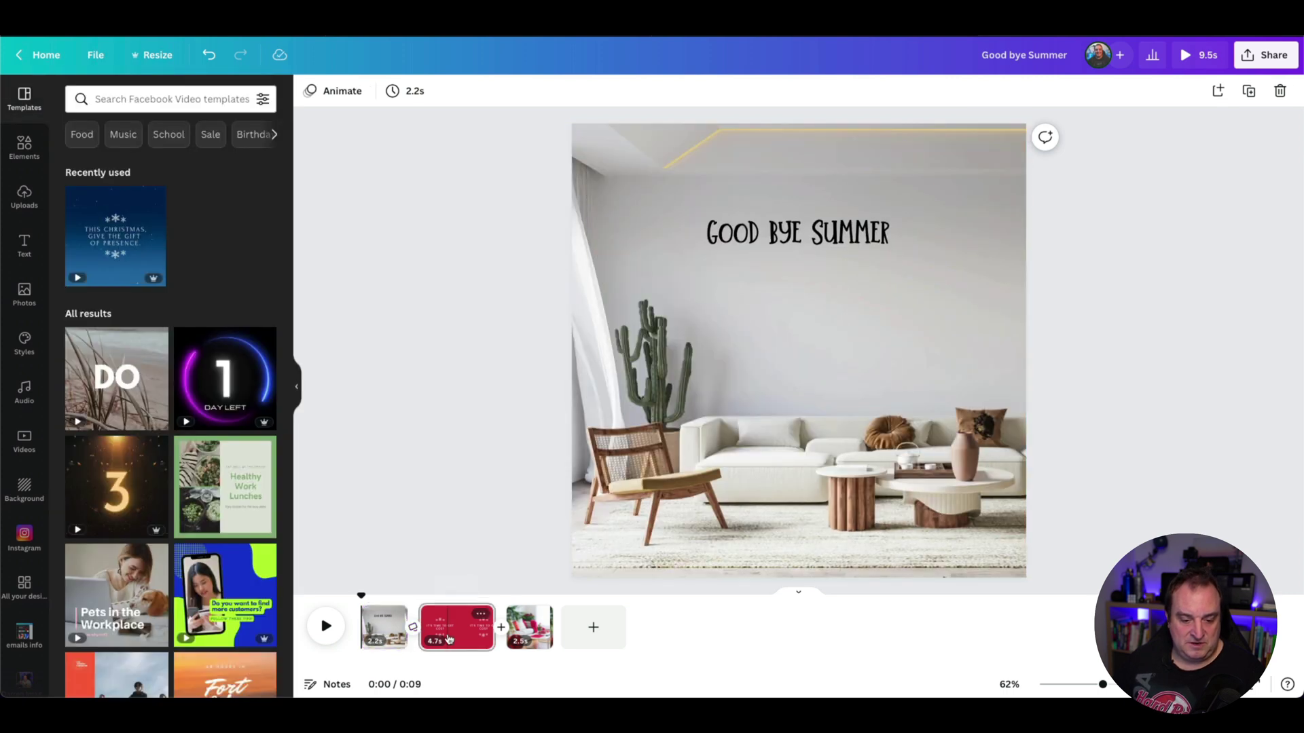
{"action": "left_click", "coordinate": [413, 628]}
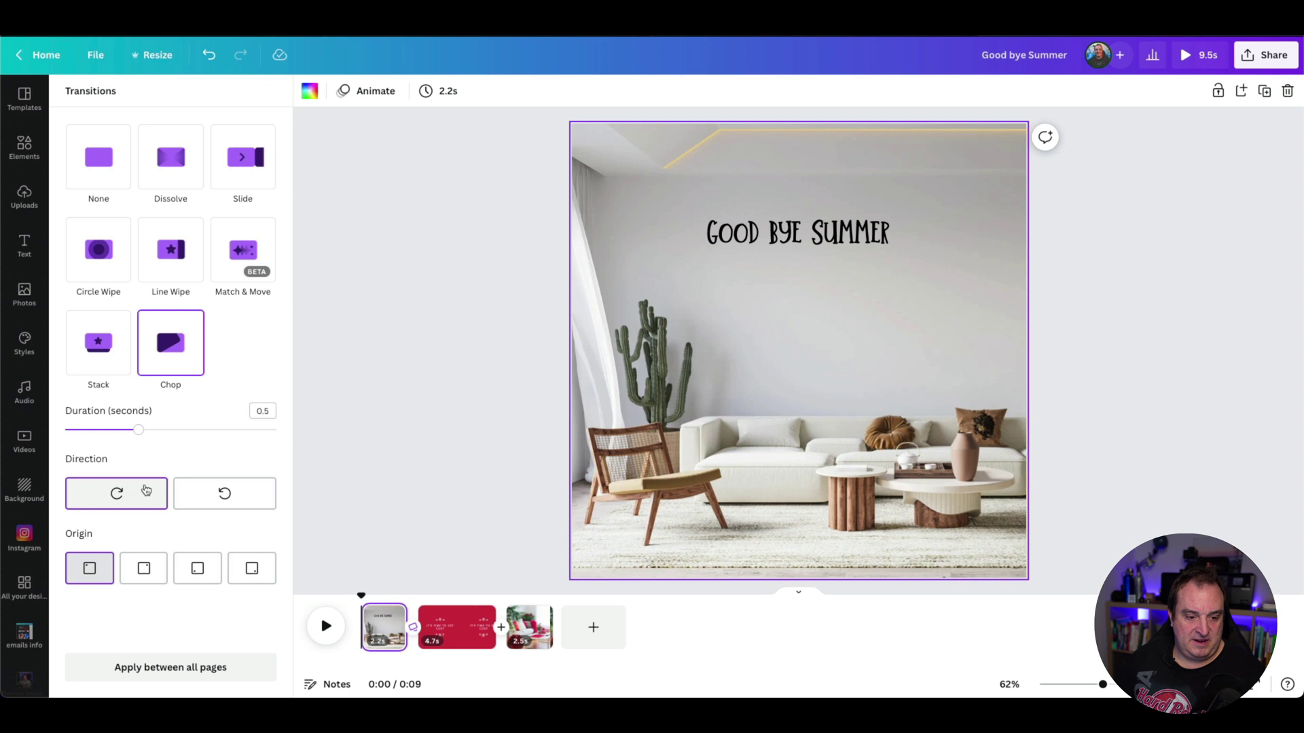
{"action": "left_click", "coordinate": [81, 563]}
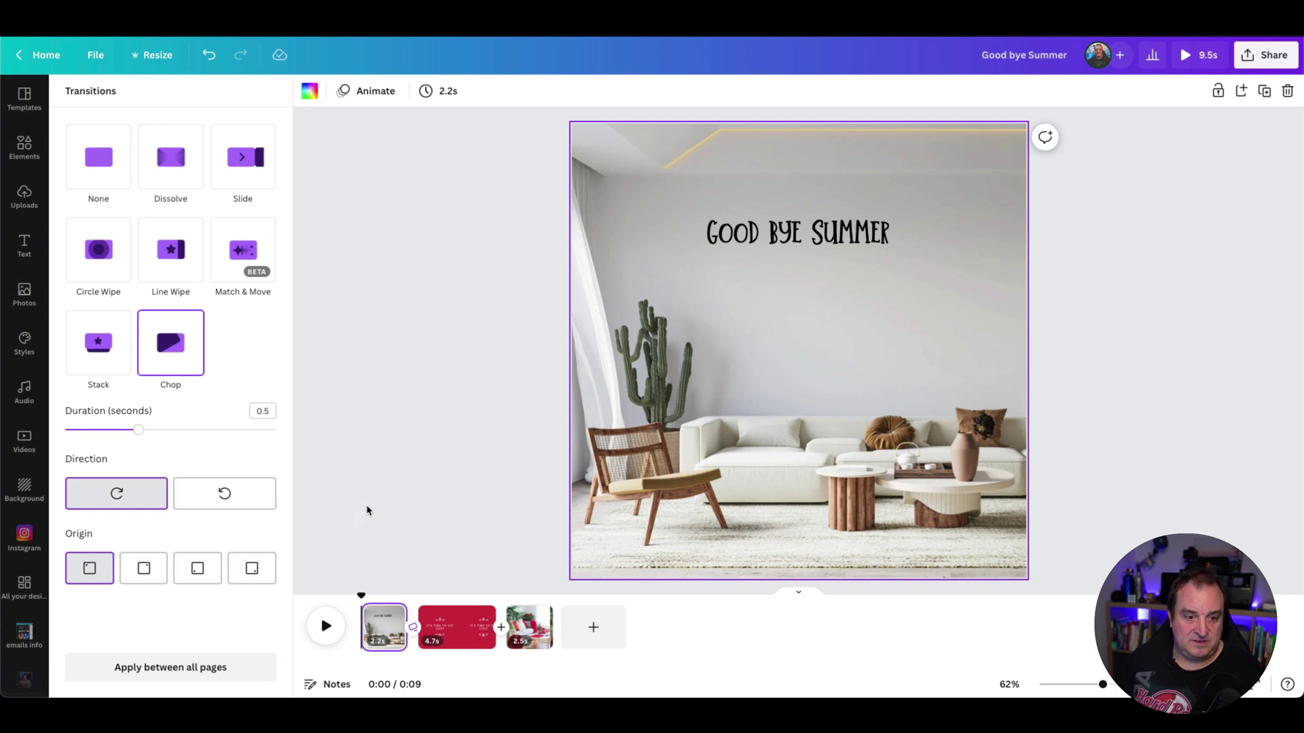
Set the red cosy page's duration to 1.5 seconds.
{"action": "left_click", "coordinate": [457, 620]}
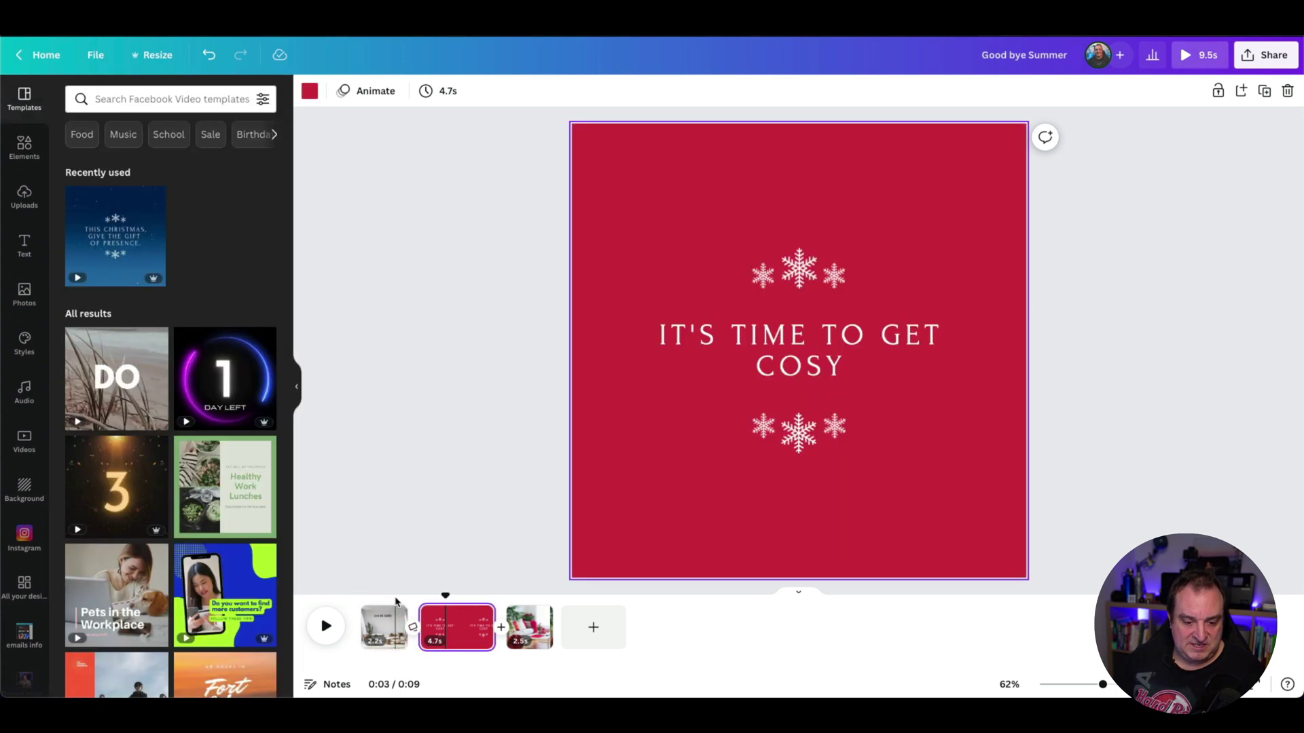
{"action": "left_click", "coordinate": [396, 598]}
{"action": "left_click_drag", "start_coordinate": [396, 595], "coordinate": [428, 595]}
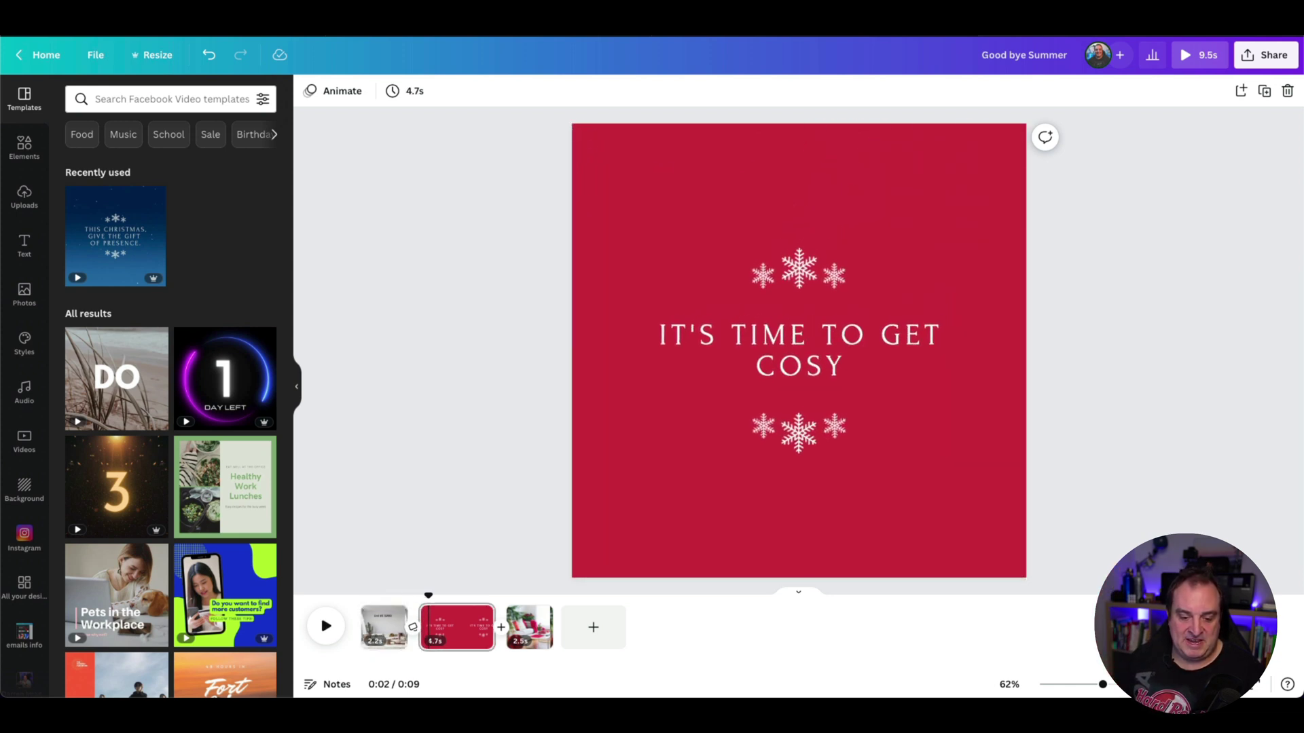
{"action": "left_click", "coordinate": [492, 607]}
{"action": "left_click", "coordinate": [440, 91]}
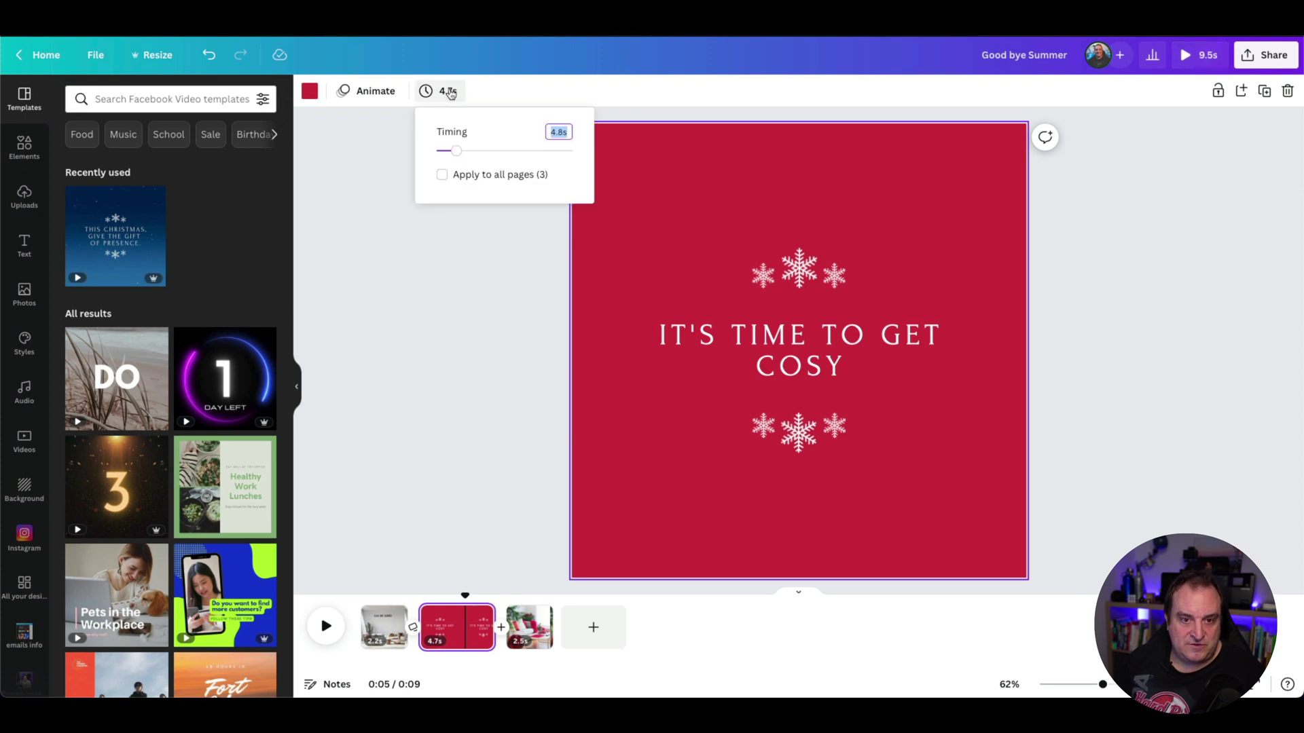
{"action": "type", "text": "1.5"}
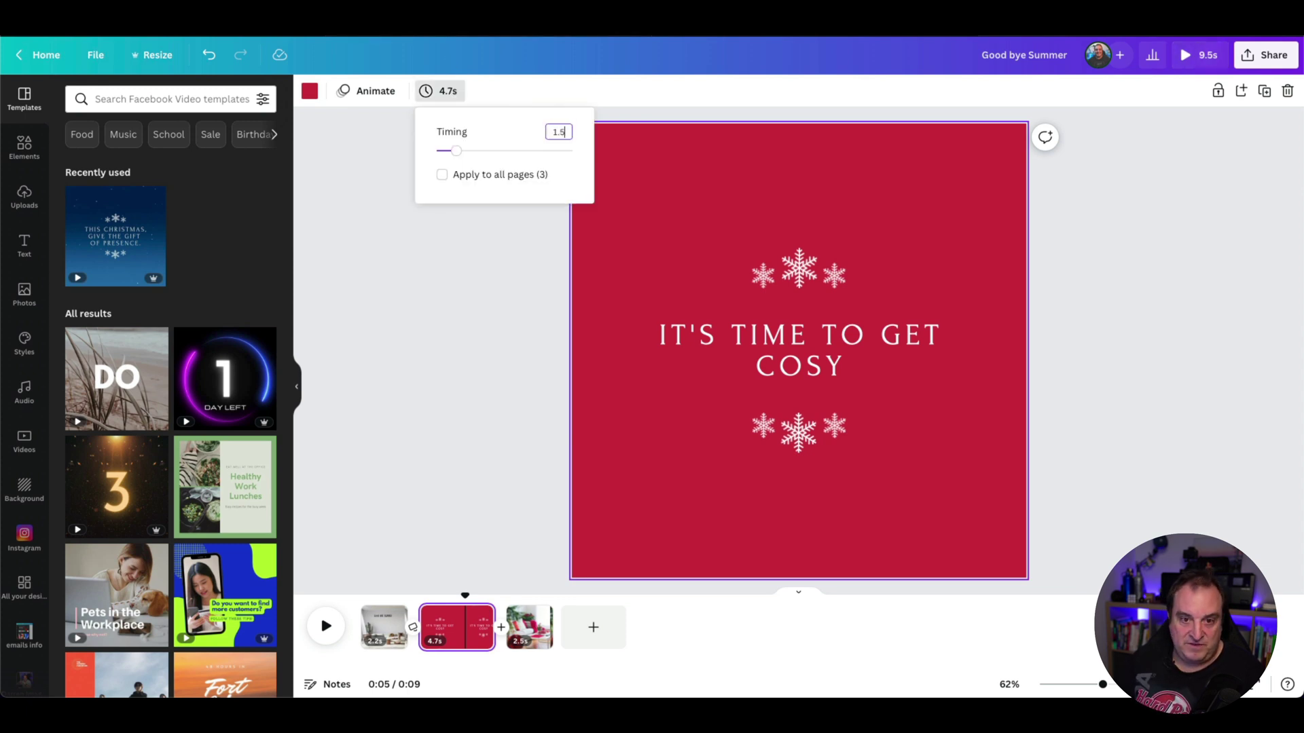
{"action": "key", "text": "Return"}
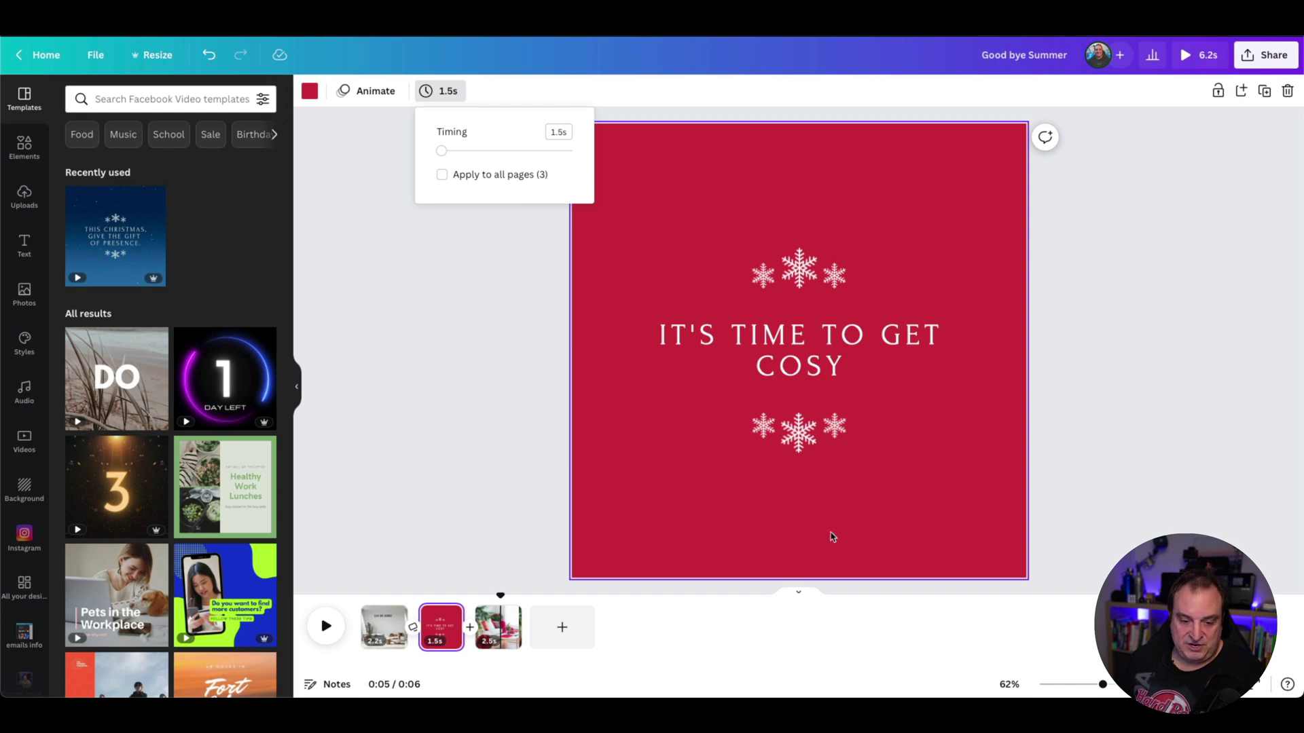
Add a Chop transition between pages 2 and 3 with a different Origin corner.
{"action": "left_click", "coordinate": [469, 628]}
{"action": "left_click", "coordinate": [171, 346]}
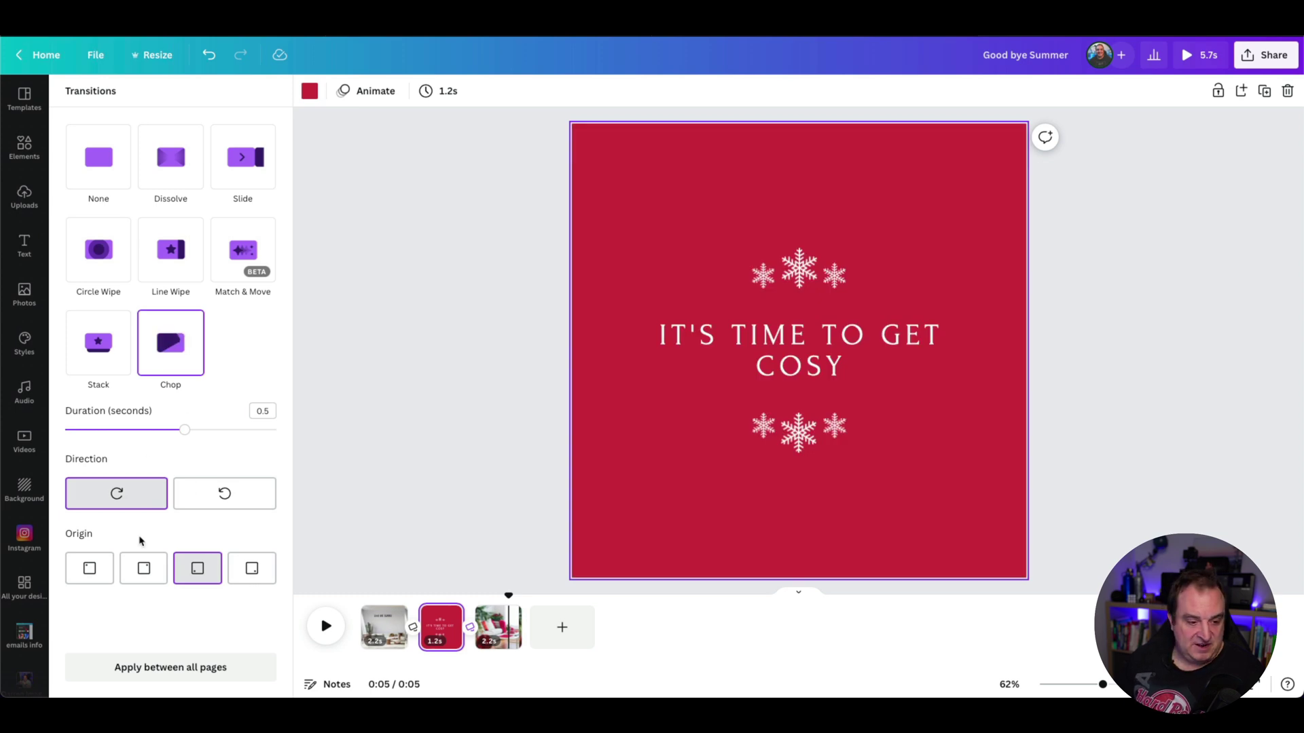
{"action": "left_click", "coordinate": [143, 571]}
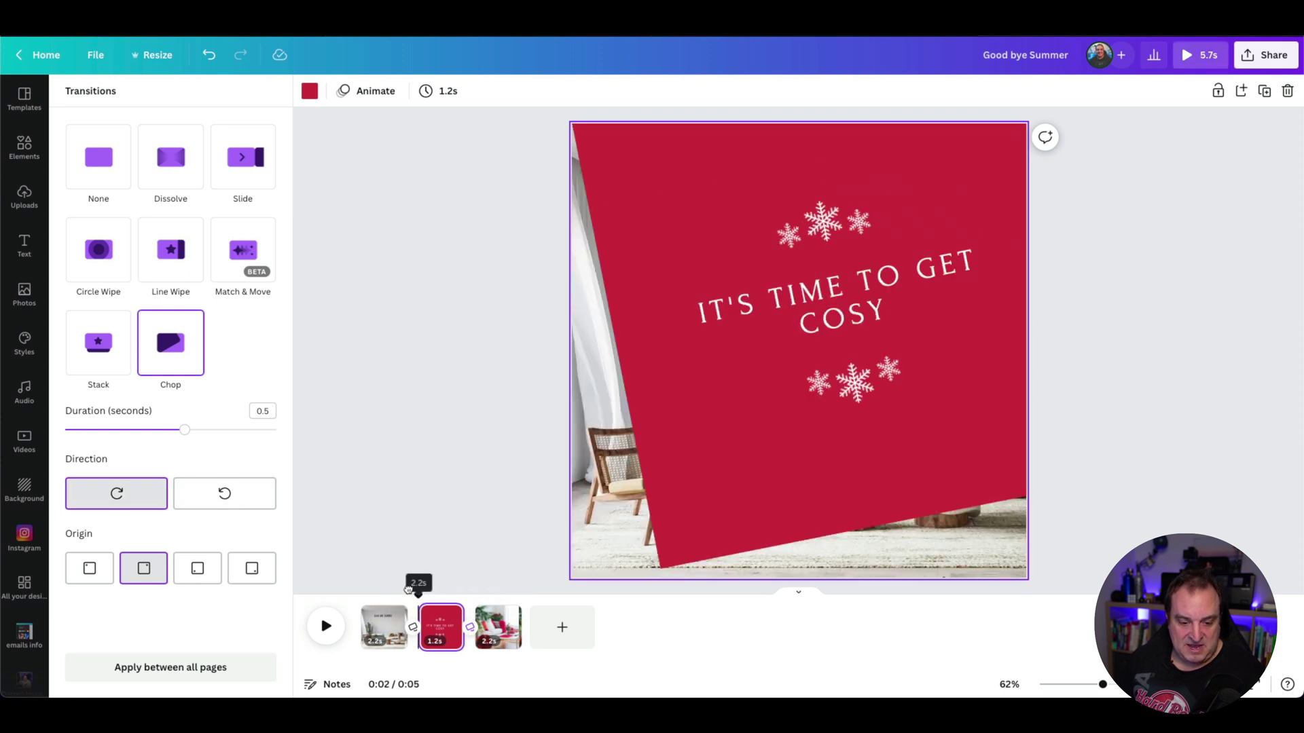
Preview the video from page 1, stopping on the Christmas page.
{"action": "left_click", "coordinate": [390, 588]}
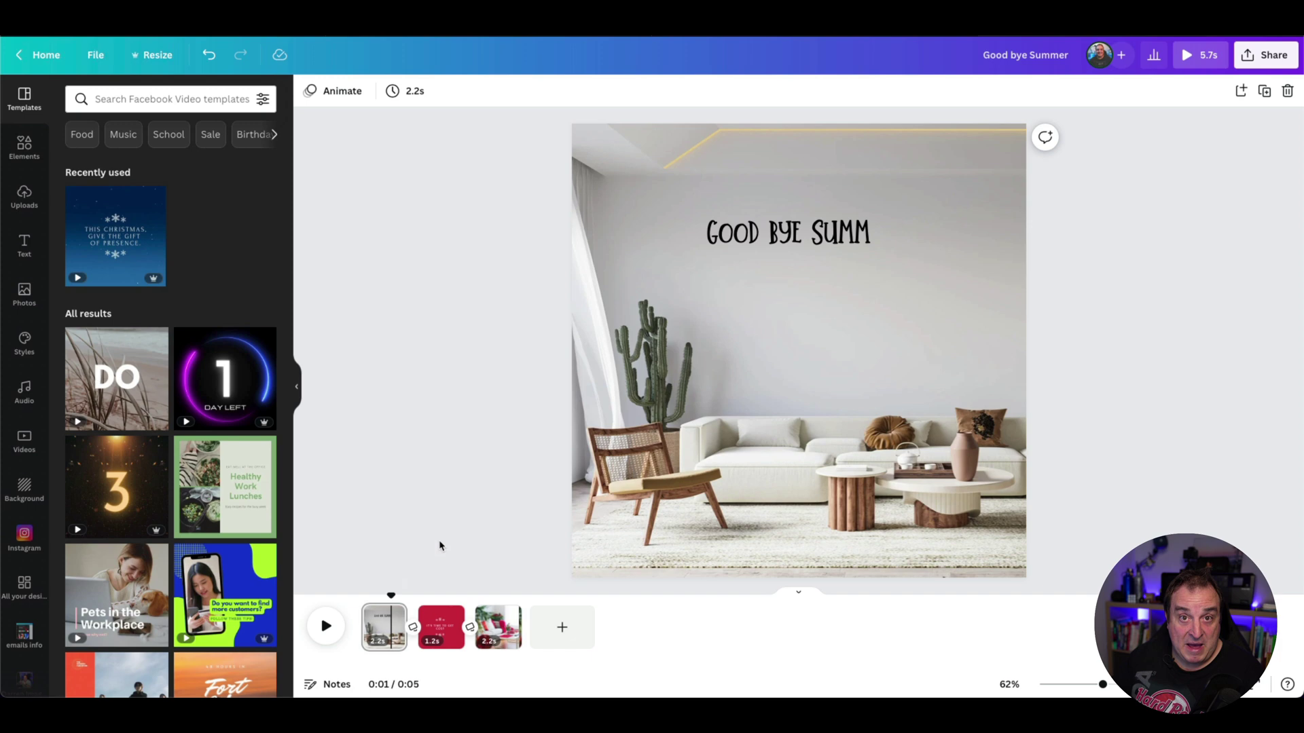
{"action": "key", "text": "space"}
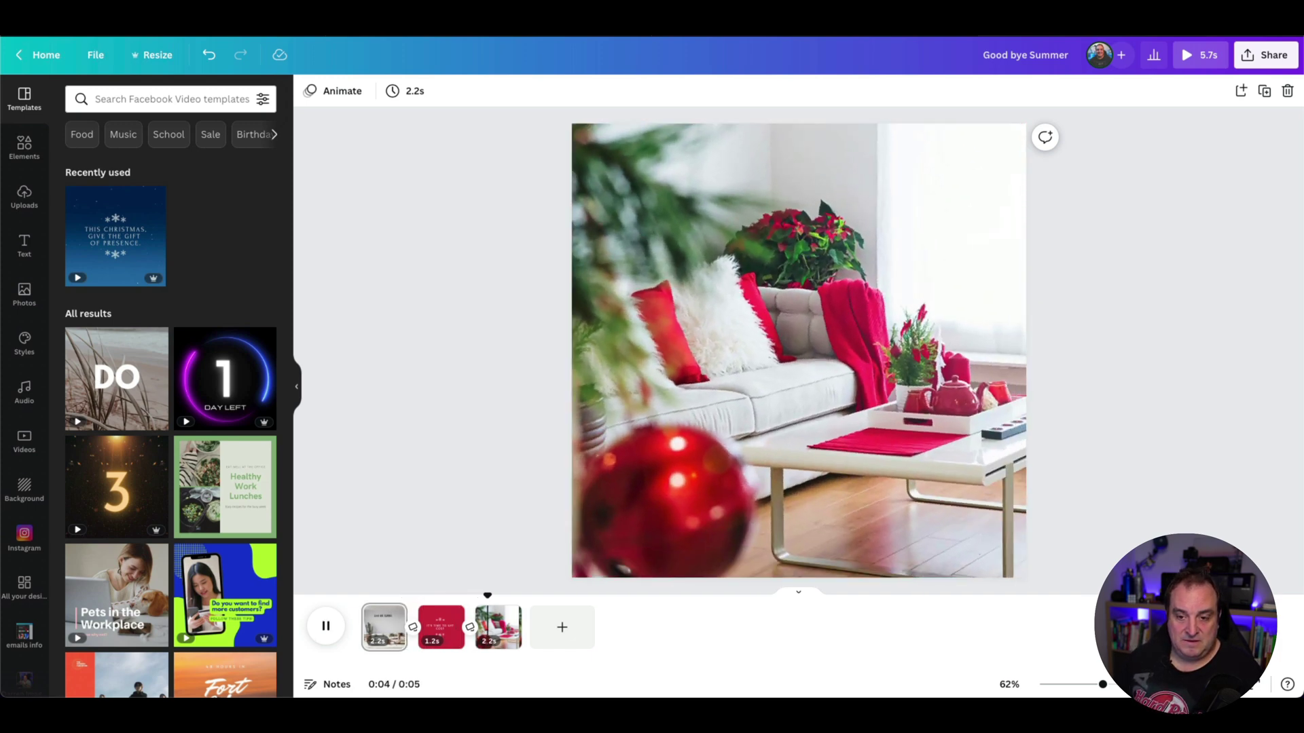
{"action": "key", "text": "space"}
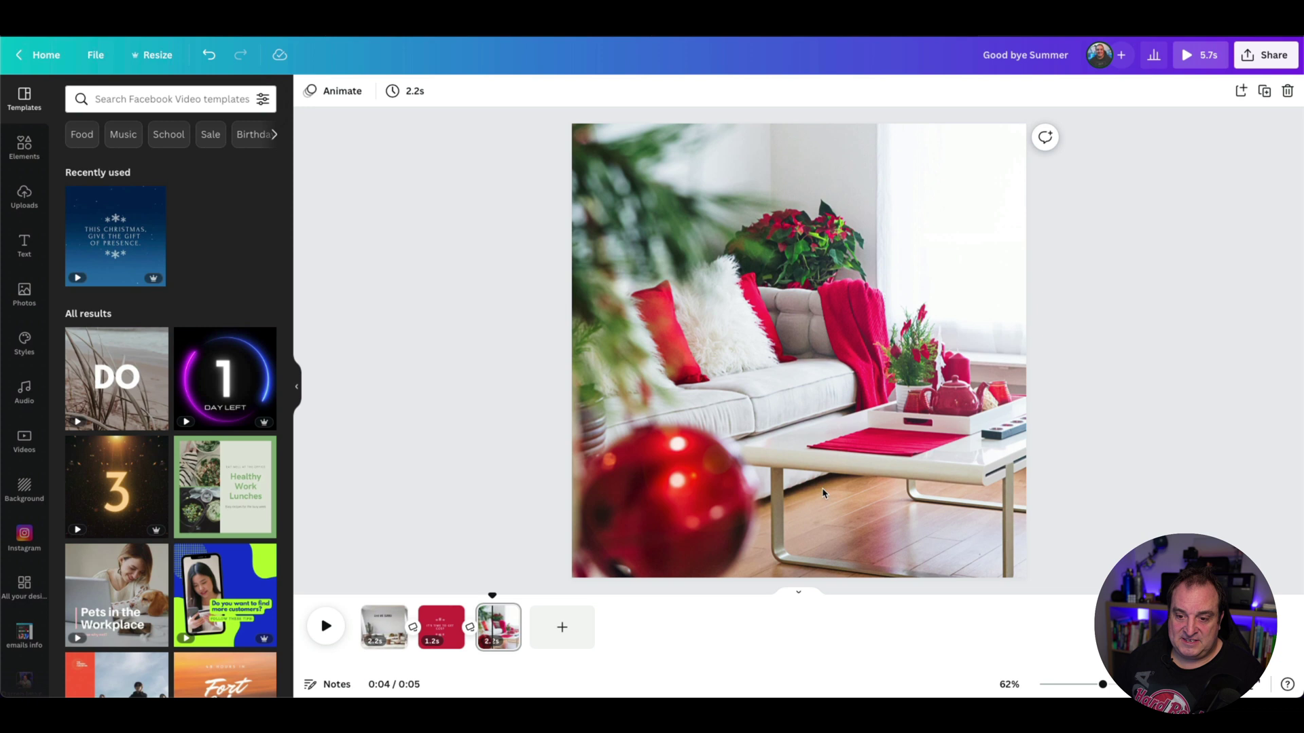
Add the recently used hot-cocoa mug graphic and shrink it onto the coffee table.
{"action": "left_click", "coordinate": [25, 149]}
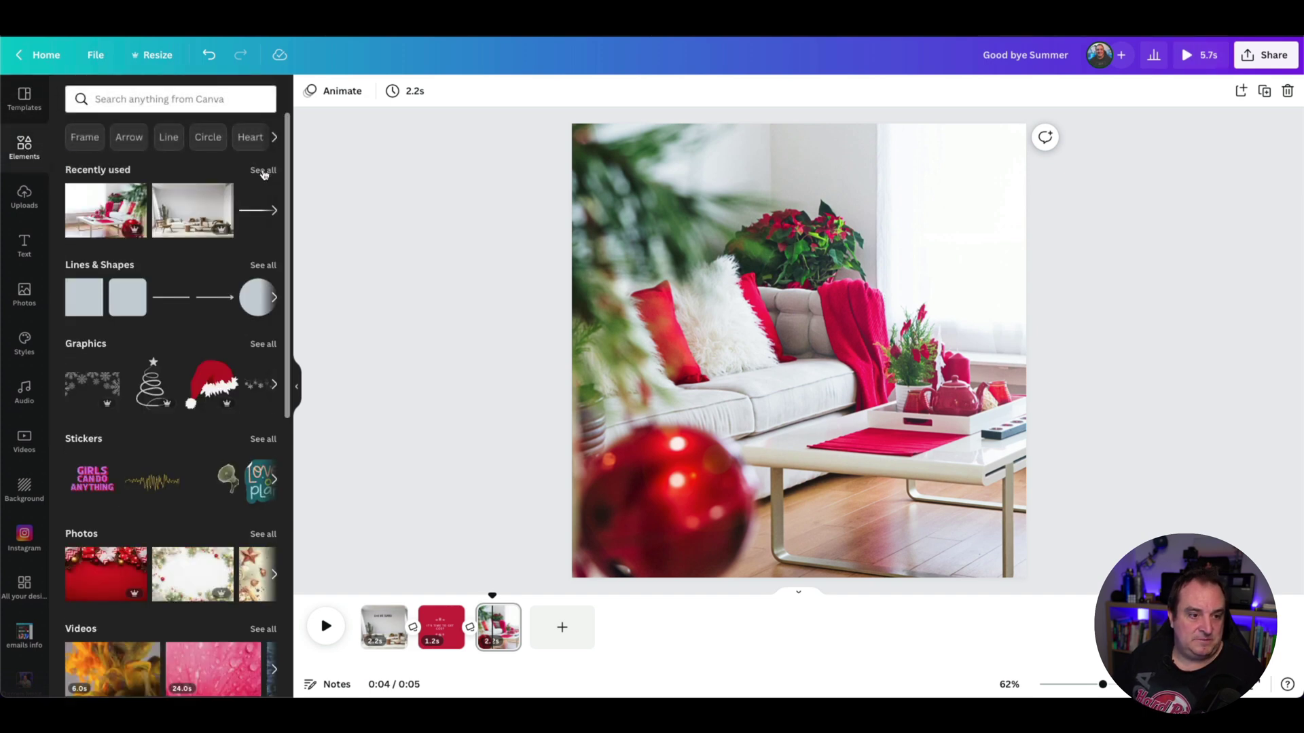
{"action": "left_click", "coordinate": [259, 167]}
{"action": "left_click", "coordinate": [163, 307]}
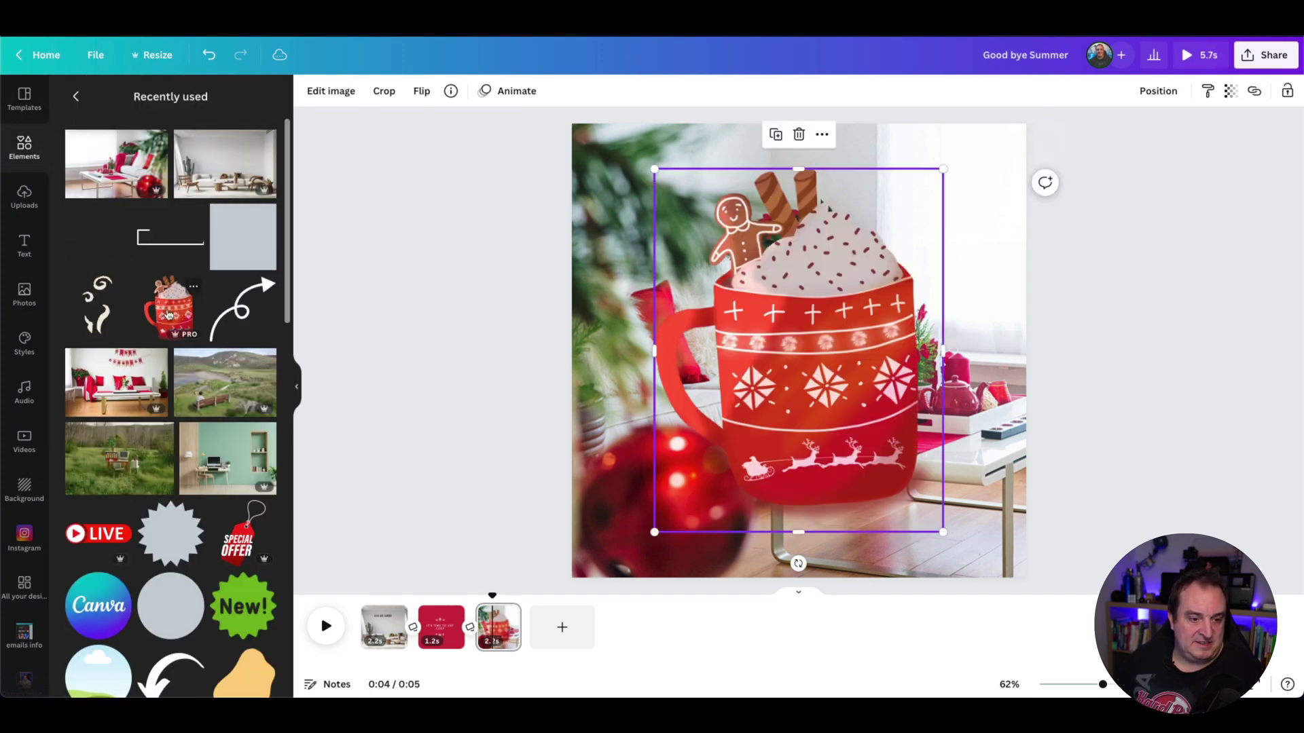
{"action": "left_click_drag", "start_coordinate": [654, 169], "coordinate": [882, 431]}
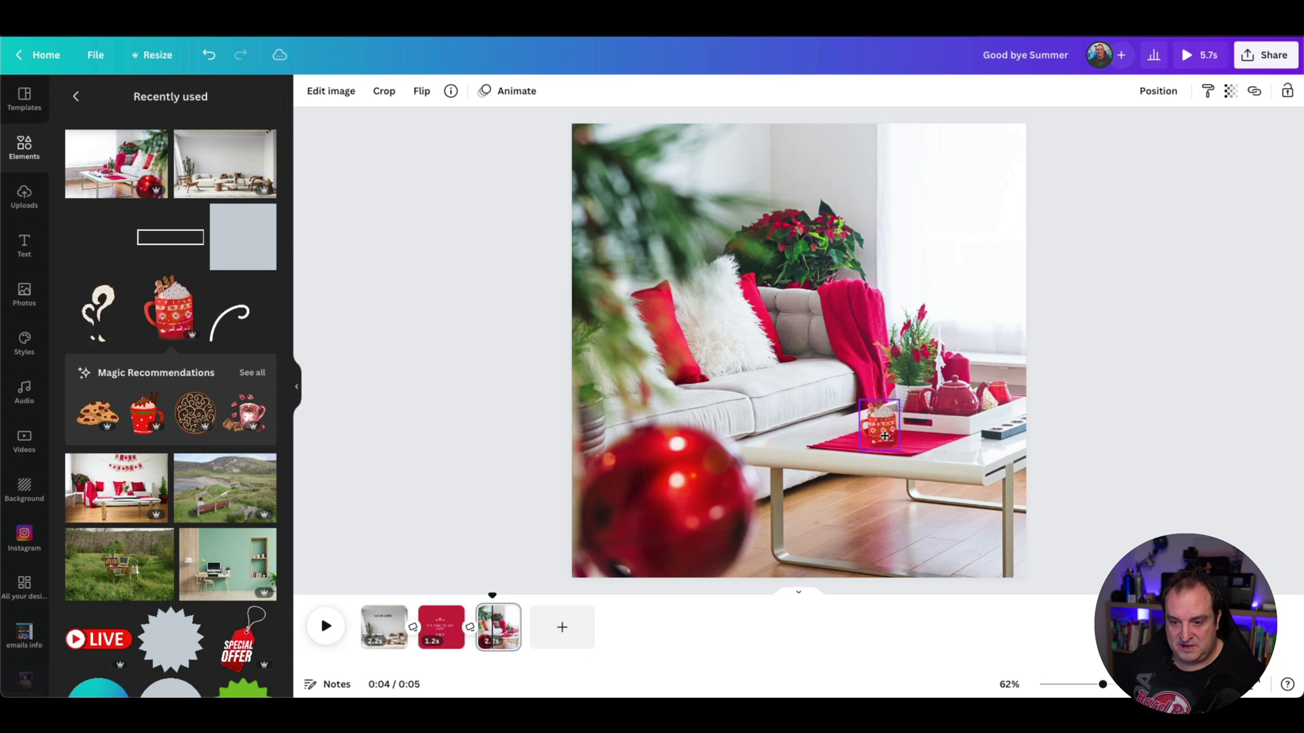
{"action": "left_click", "coordinate": [732, 433]}
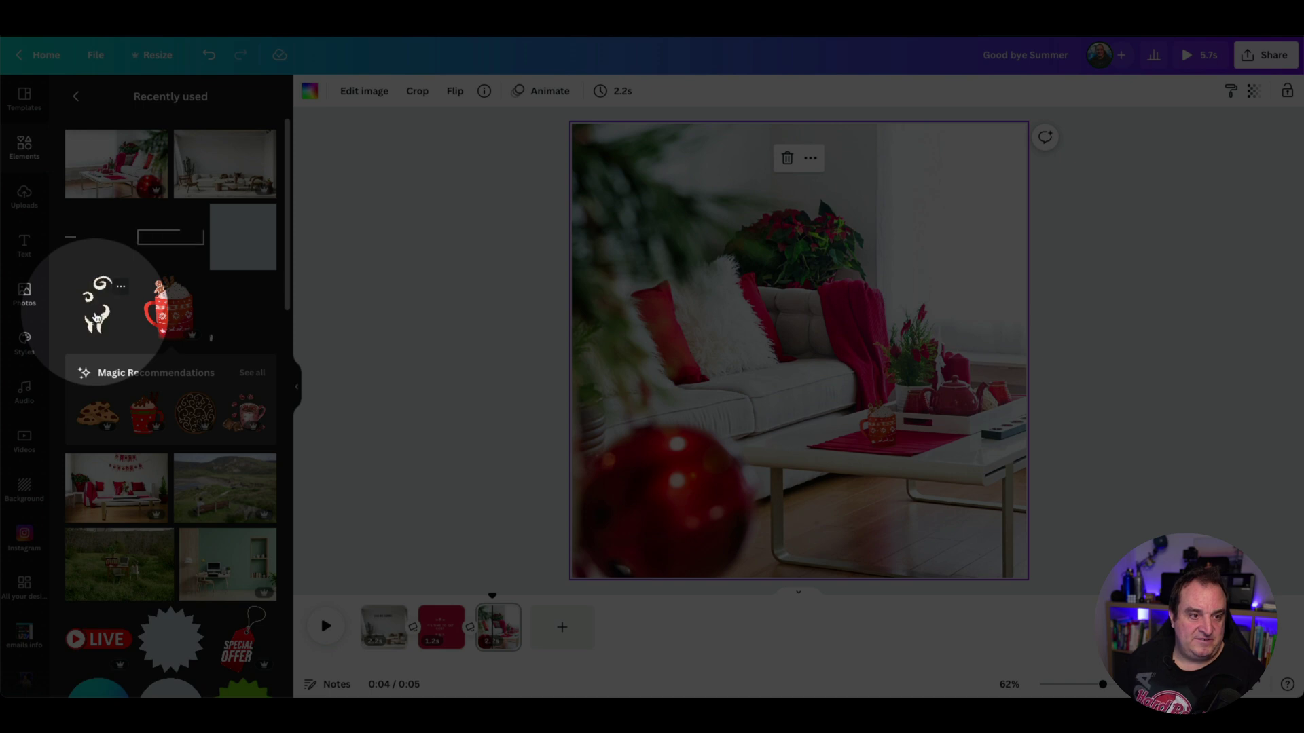
Add a small swirl graphic just above the mug as steam.
{"action": "left_click", "coordinate": [97, 318]}
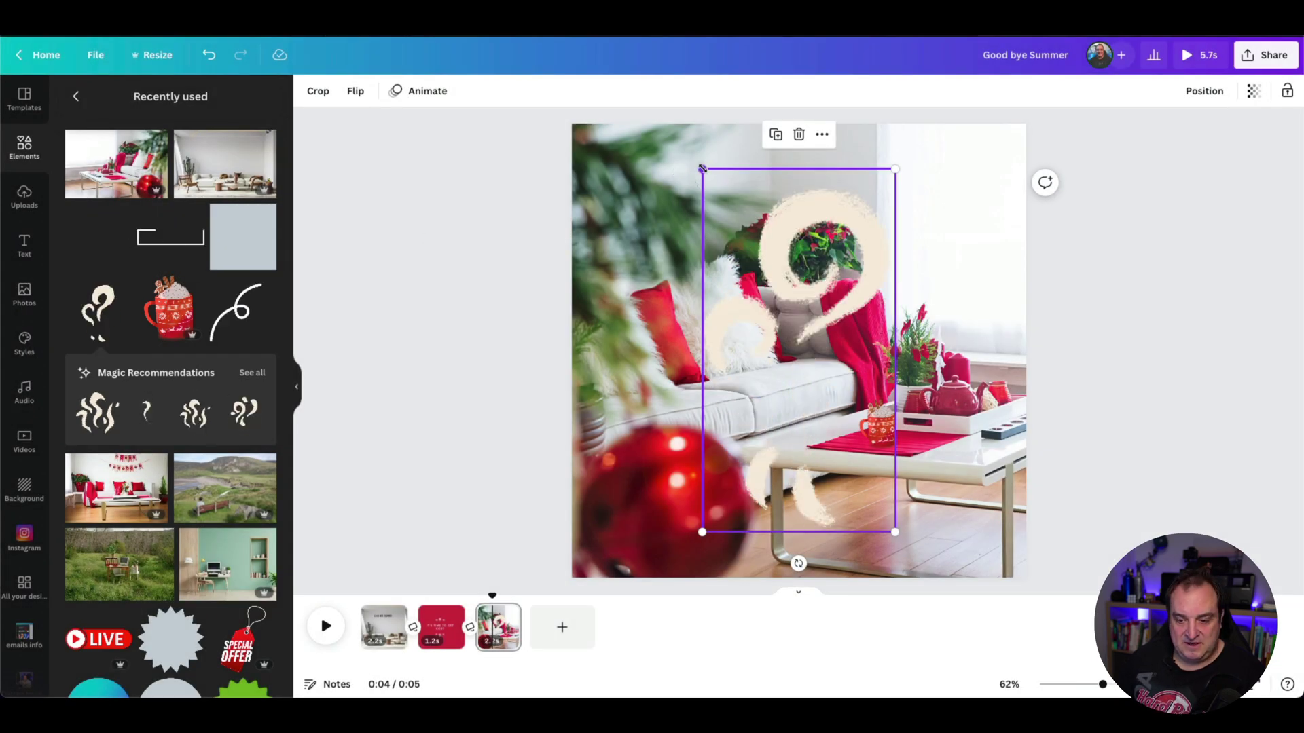
{"action": "left_click_drag", "start_coordinate": [702, 169], "coordinate": [872, 488]}
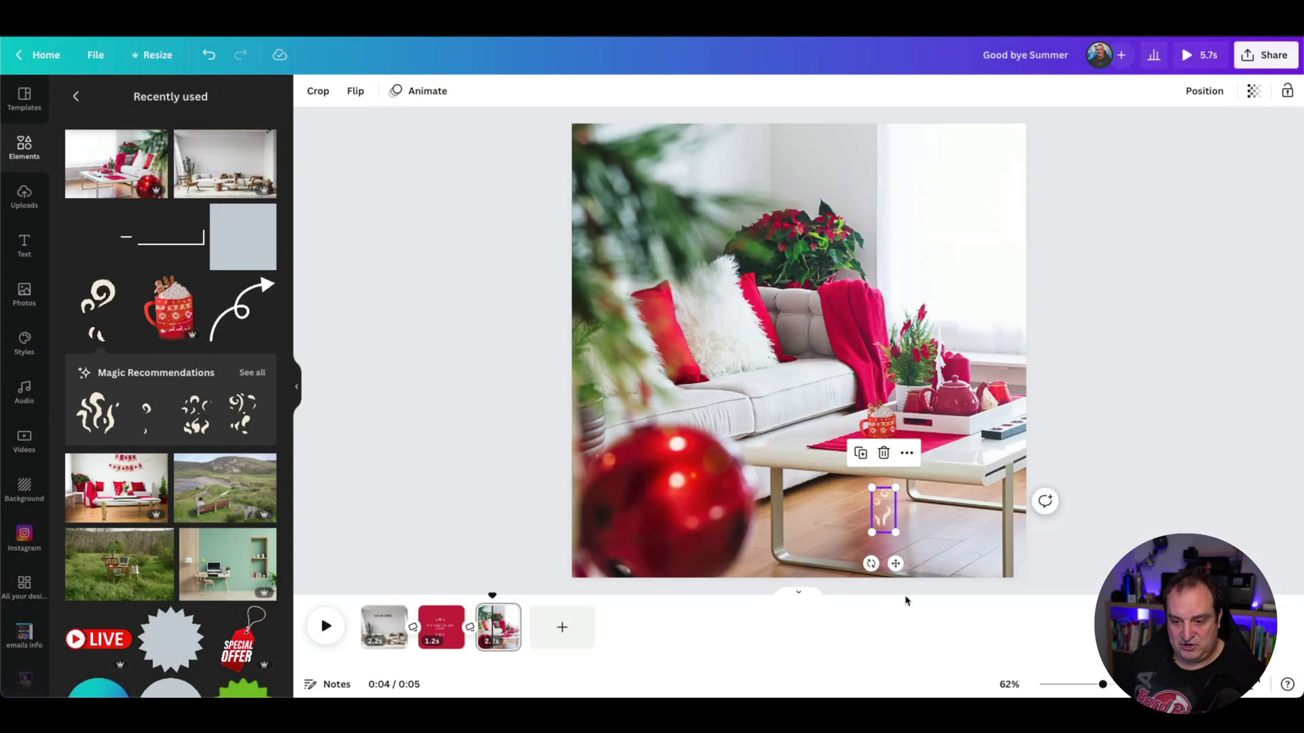
{"action": "left_click_drag", "start_coordinate": [895, 564], "coordinate": [887, 440]}
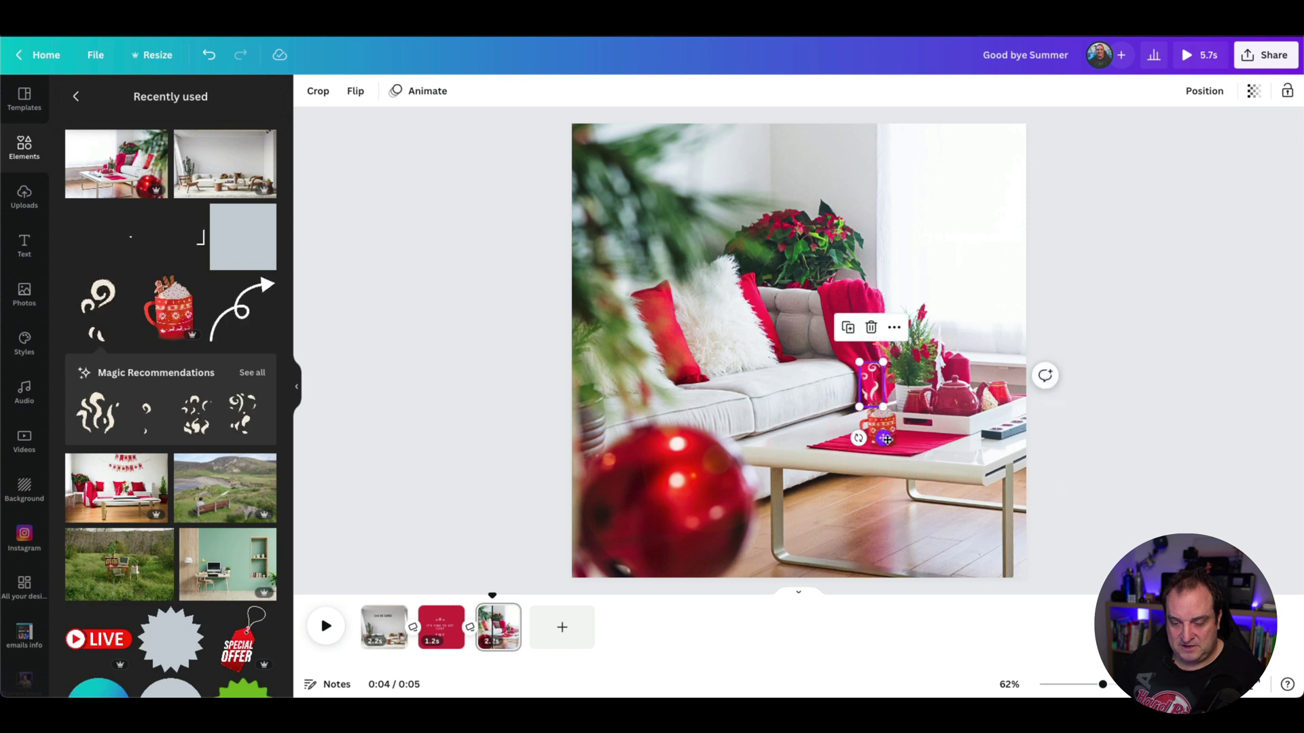
{"action": "left_click", "coordinate": [1115, 481]}
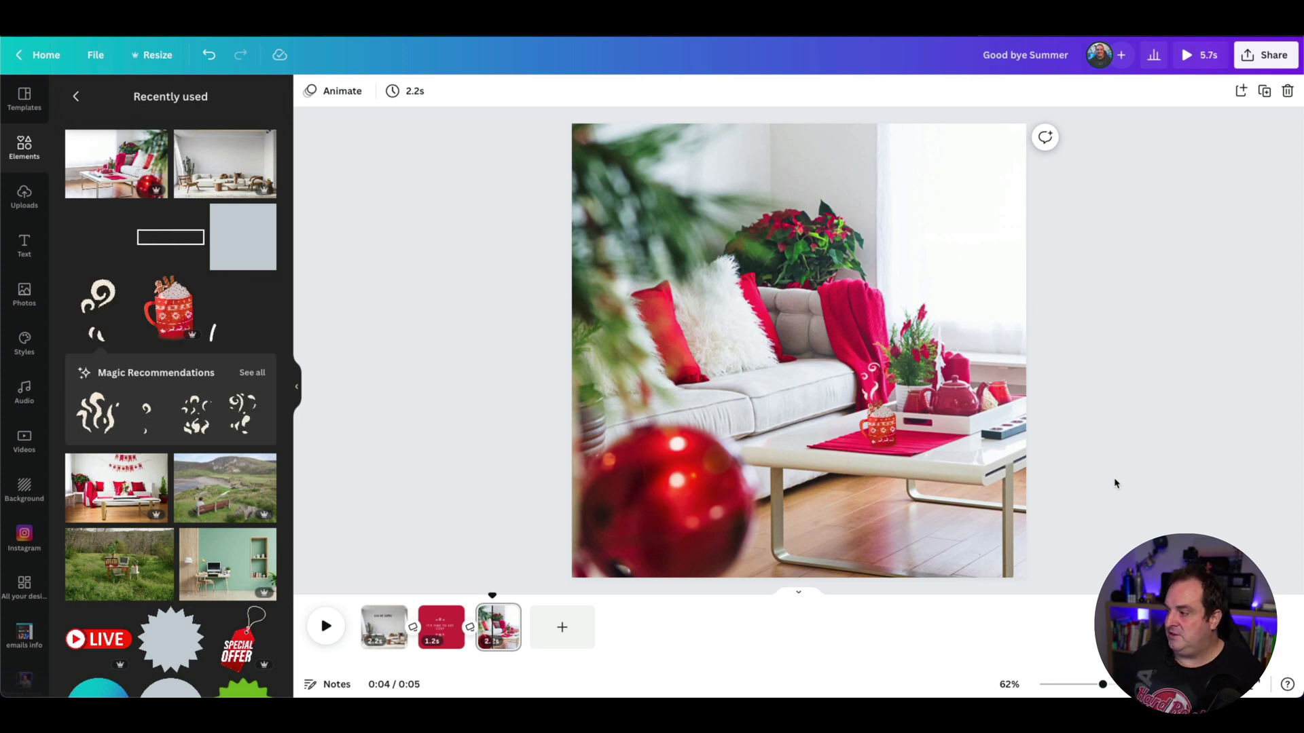
Set the Christmas room page to 0.5 seconds and duplicate it as page 4.
{"action": "left_click", "coordinate": [415, 93]}
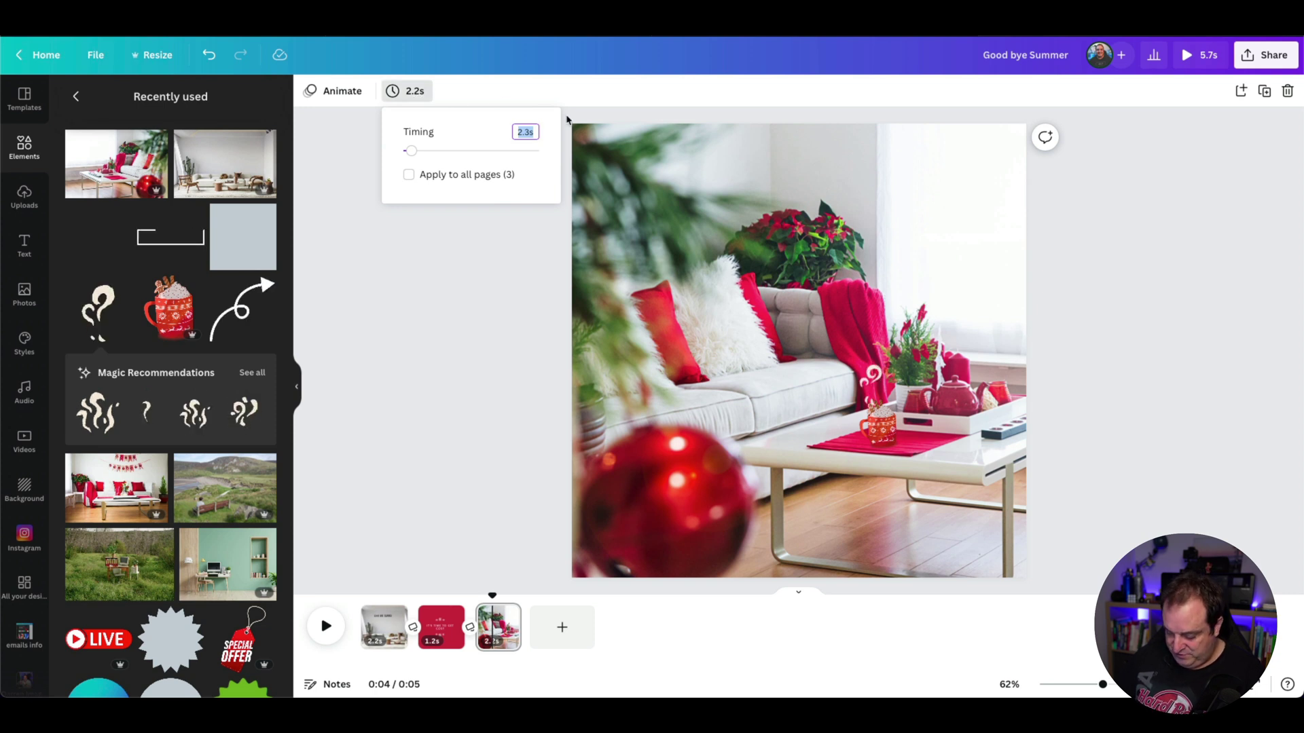
{"action": "type", "text": "0.5"}
{"action": "key", "text": "Return"}
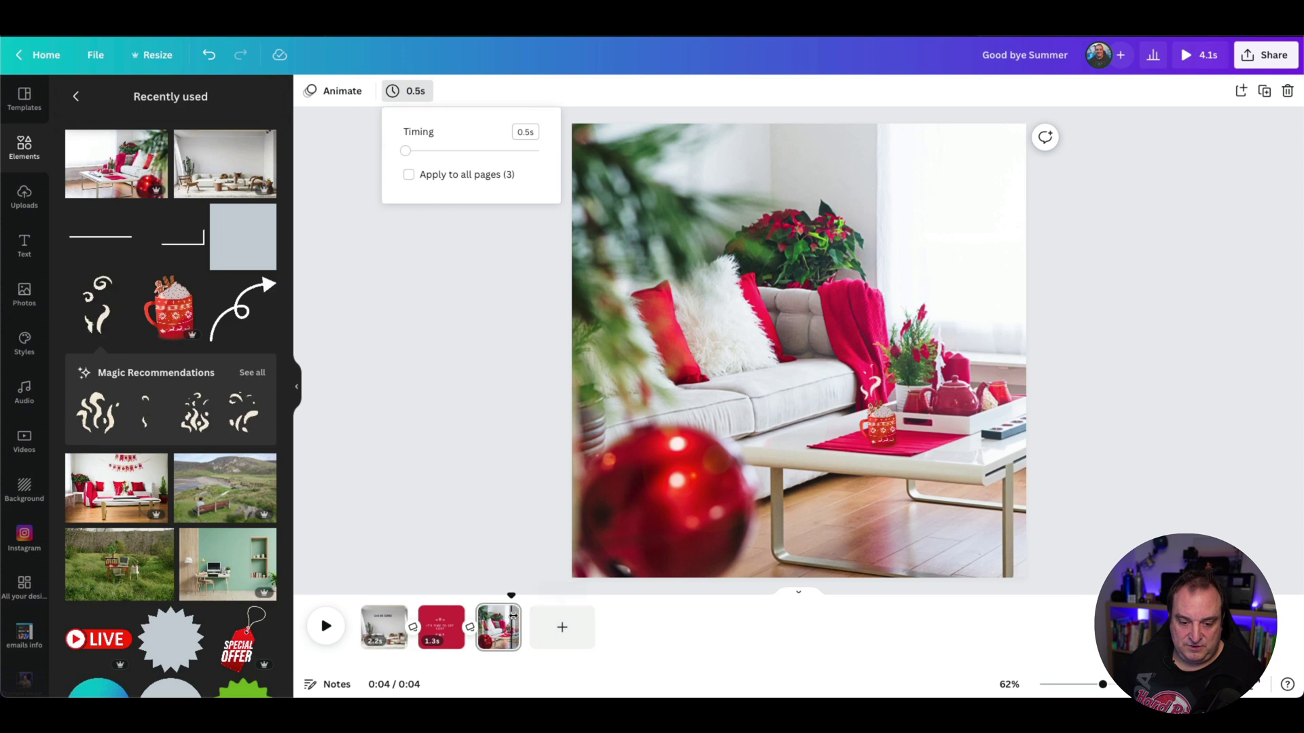
{"action": "right_click", "coordinate": [511, 617]}
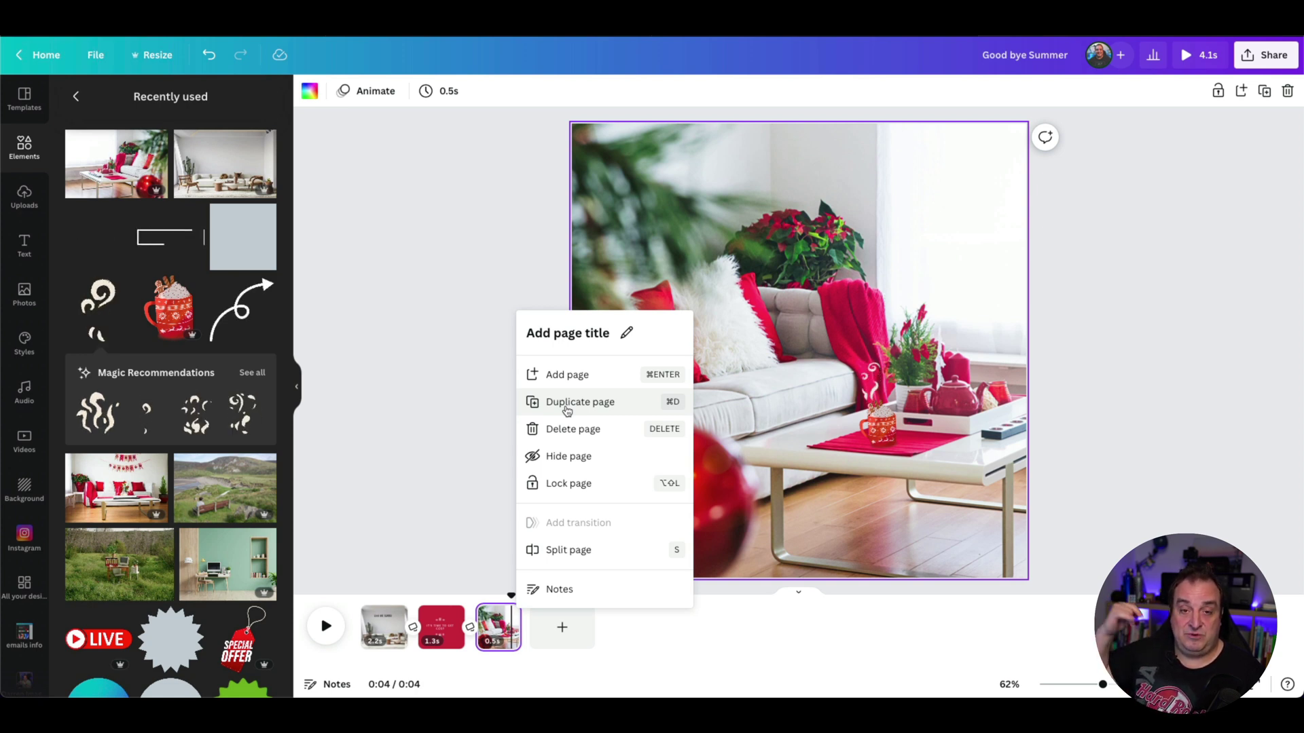
{"action": "left_click", "coordinate": [567, 403]}
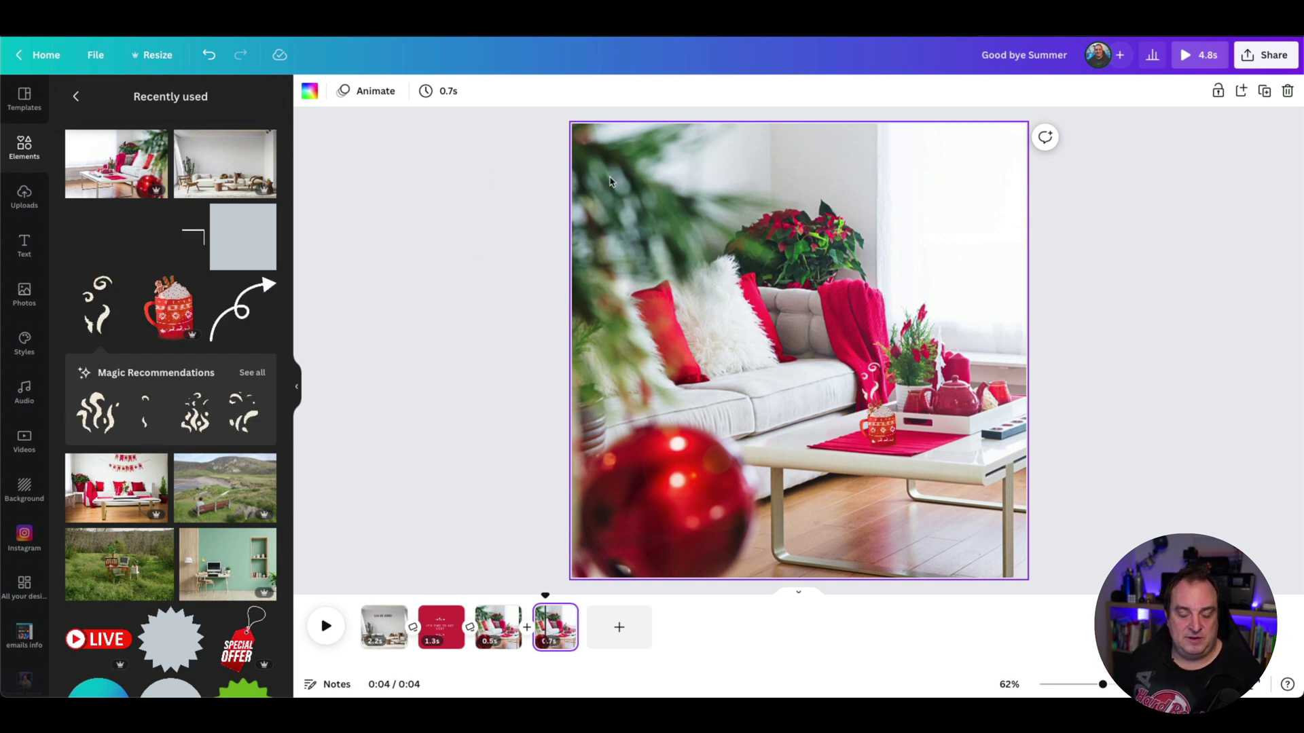
Add a 'Feel Cosy This Season' text heading at the page's top-left.
{"action": "key", "text": "t"}
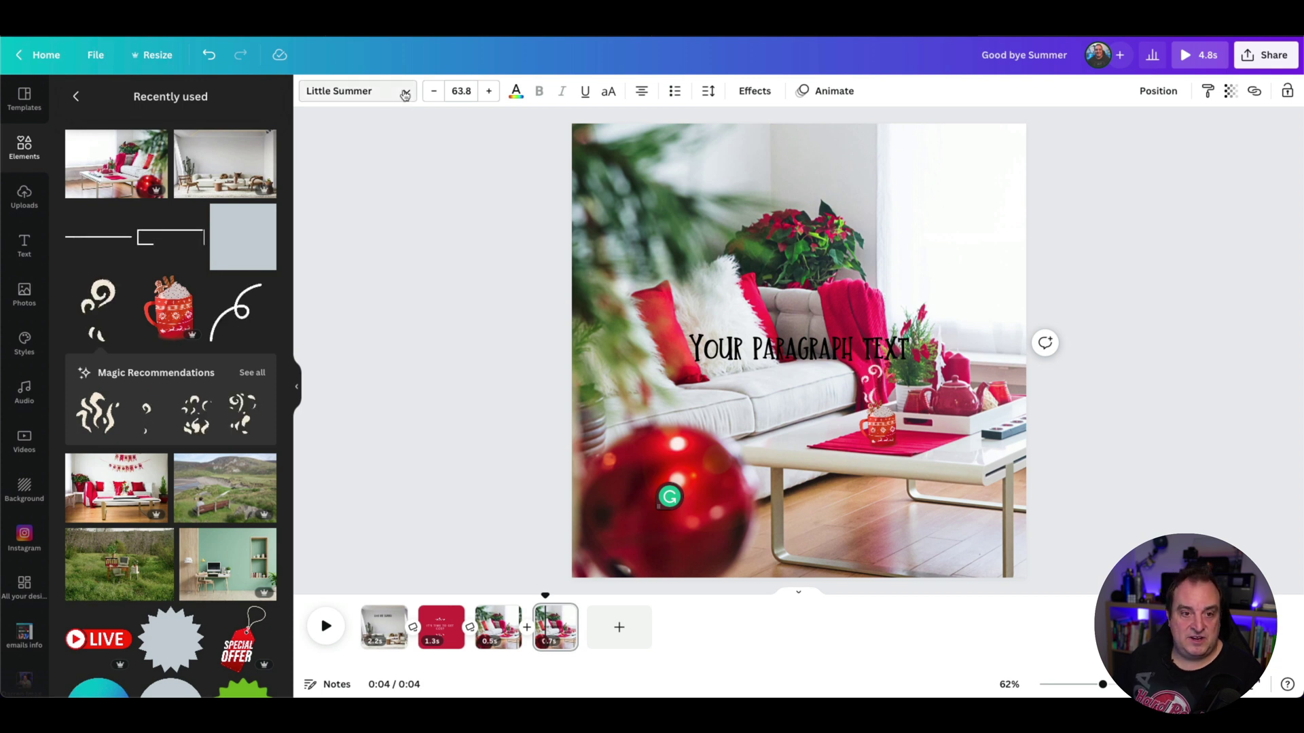
{"action": "left_click", "coordinate": [358, 91]}
{"action": "key", "text": "Return"}
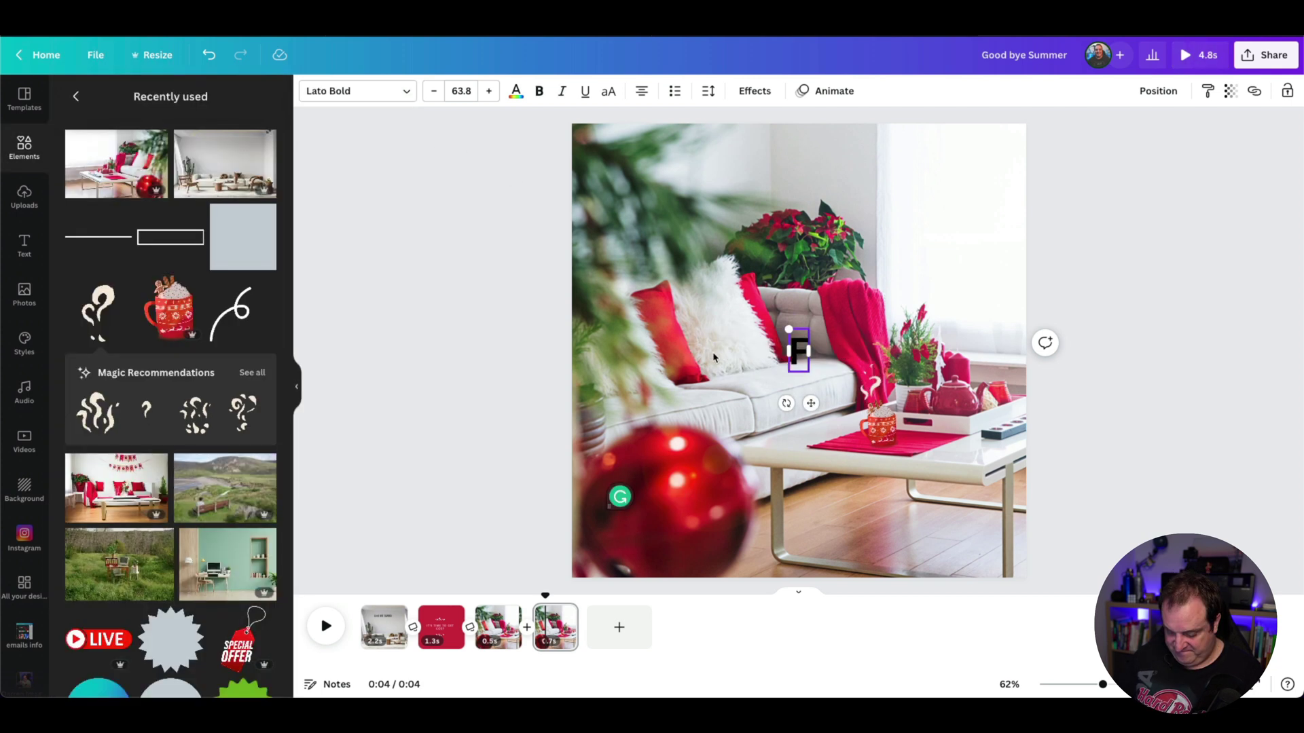
{"action": "type", "text": "Feel Co"}
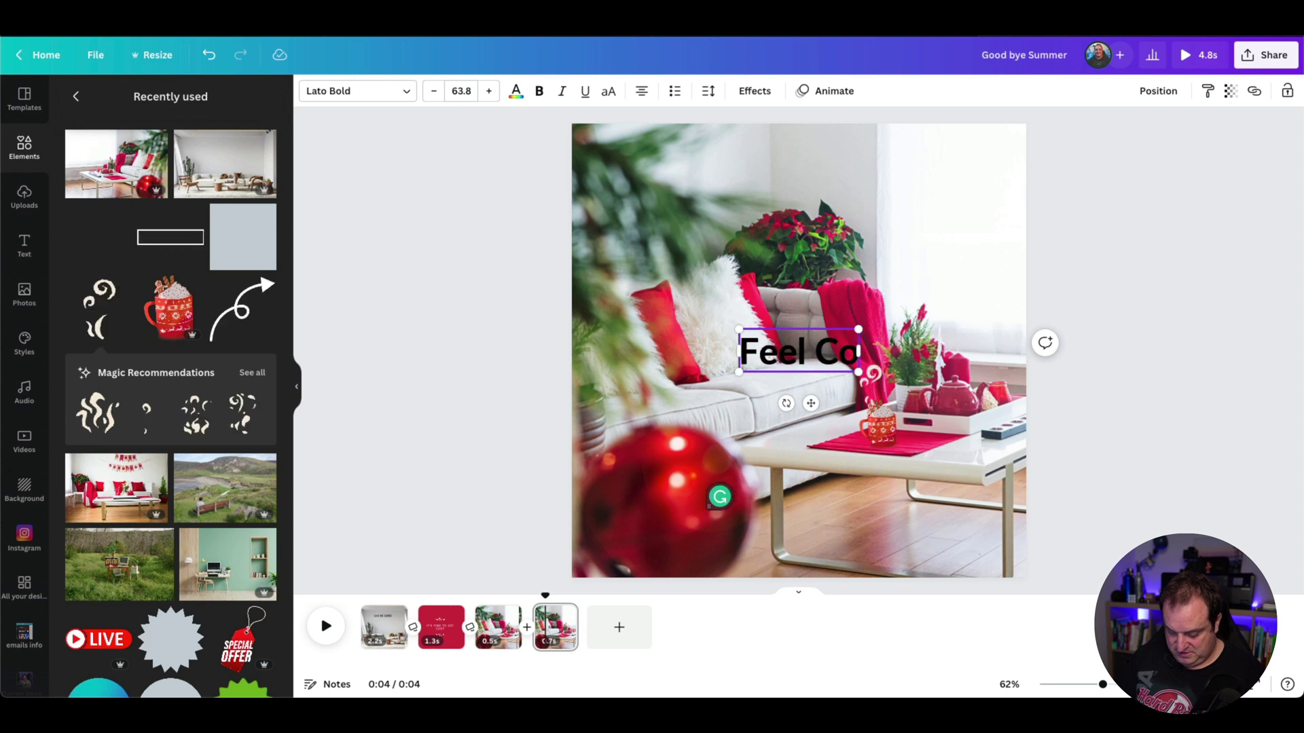
{"action": "type", "text": "sy This"}
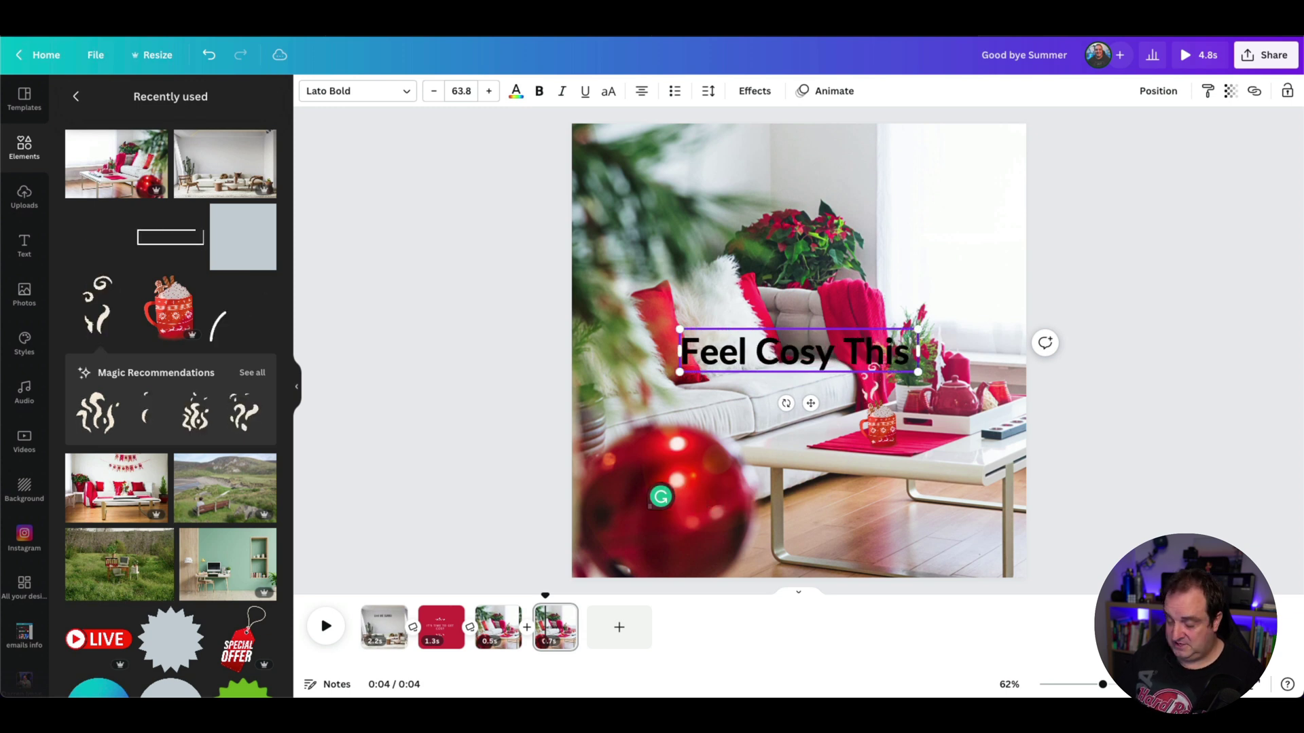
{"action": "type", "text": " Season"}
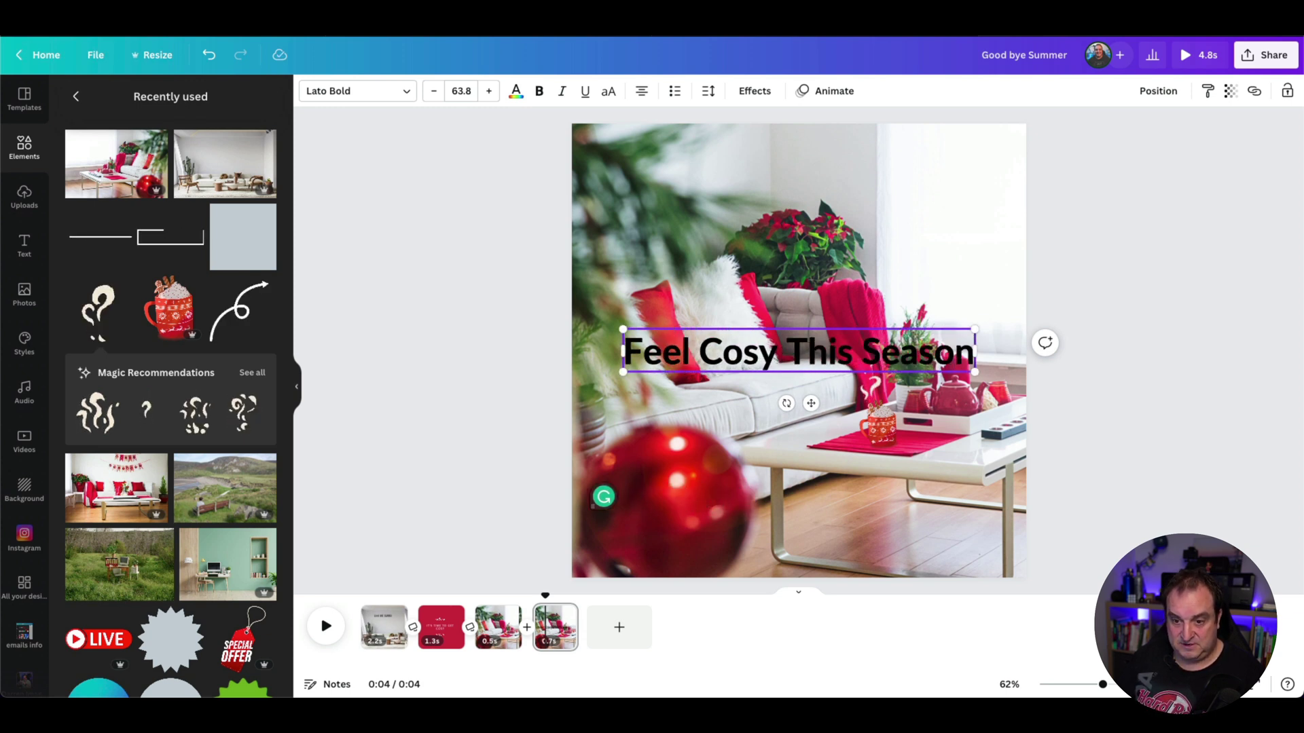
{"action": "left_click_drag", "start_coordinate": [706, 345], "coordinate": [671, 161]}
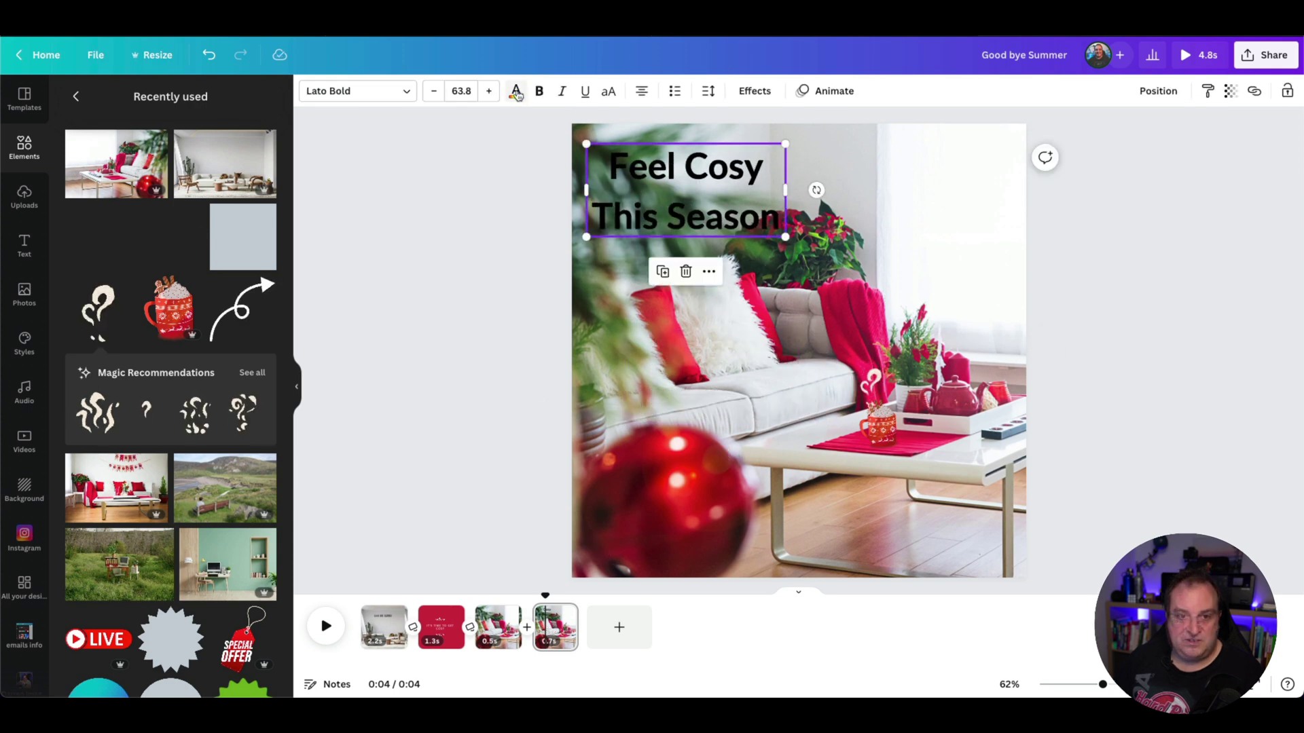
Make the heading white and nudge it slightly right and down.
{"action": "left_click", "coordinate": [516, 90]}
{"action": "left_click", "coordinate": [188, 163]}
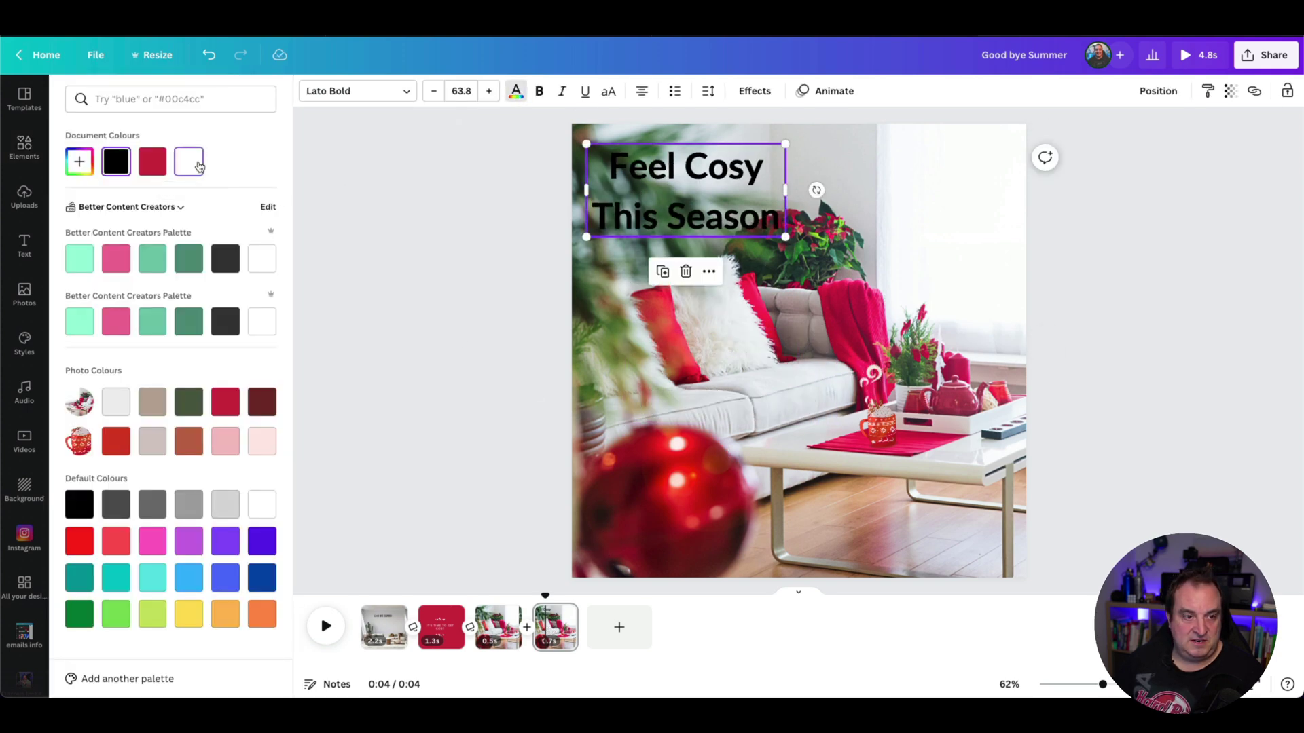
{"action": "left_click_drag", "start_coordinate": [682, 187], "coordinate": [690, 190]}
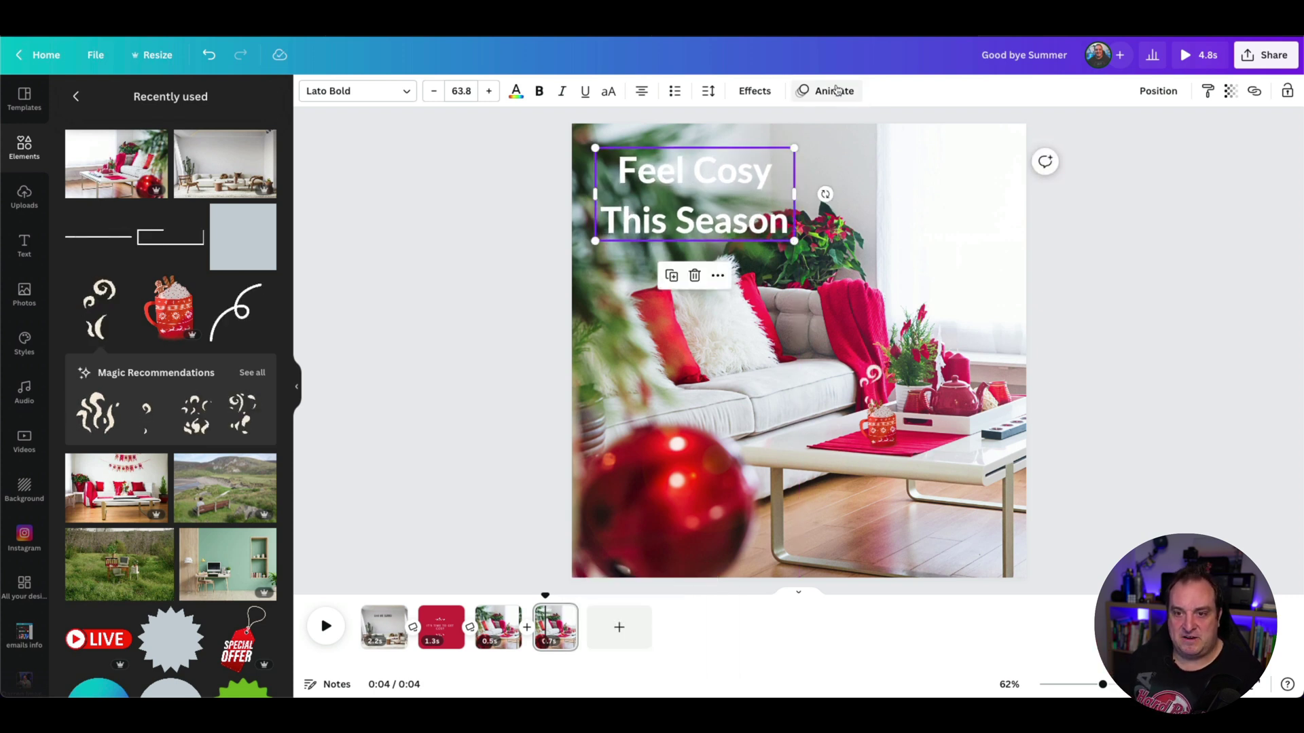
Apply a Lift shadow effect to the heading with increased intensity.
{"action": "left_click", "coordinate": [755, 90]}
{"action": "left_click", "coordinate": [237, 182]}
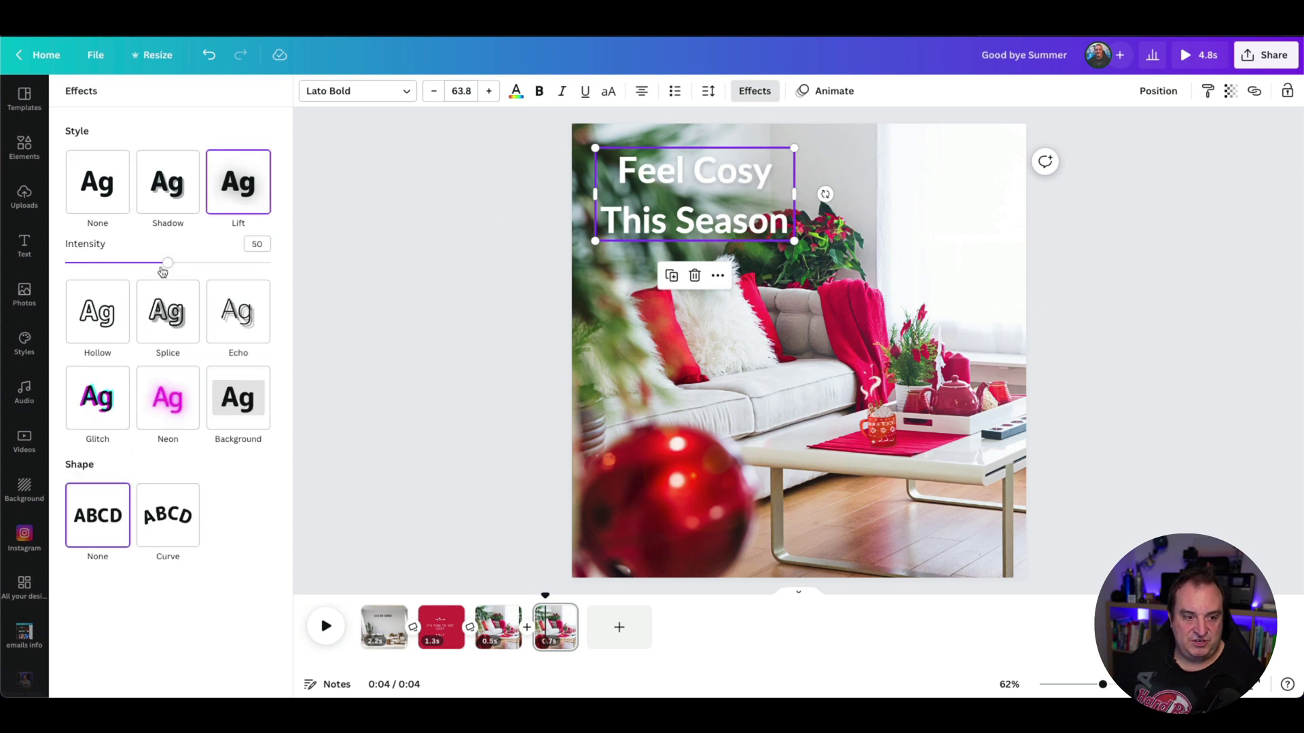
{"action": "mouse_move", "coordinate": [185, 267]}
{"action": "left_mouse_down"}
{"action": "mouse_move", "coordinate": [250, 266]}
{"action": "mouse_move", "coordinate": [195, 261]}
{"action": "left_mouse_up"}
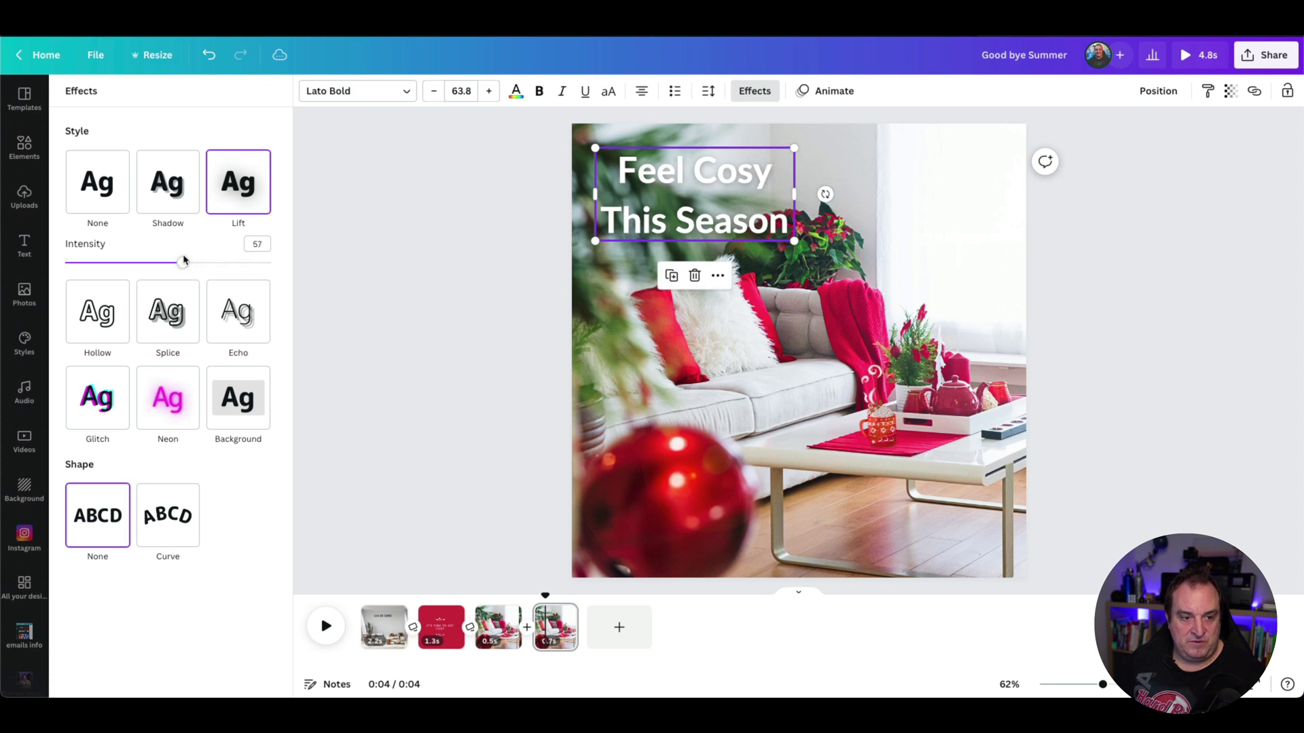
{"action": "left_click", "coordinate": [489, 222]}
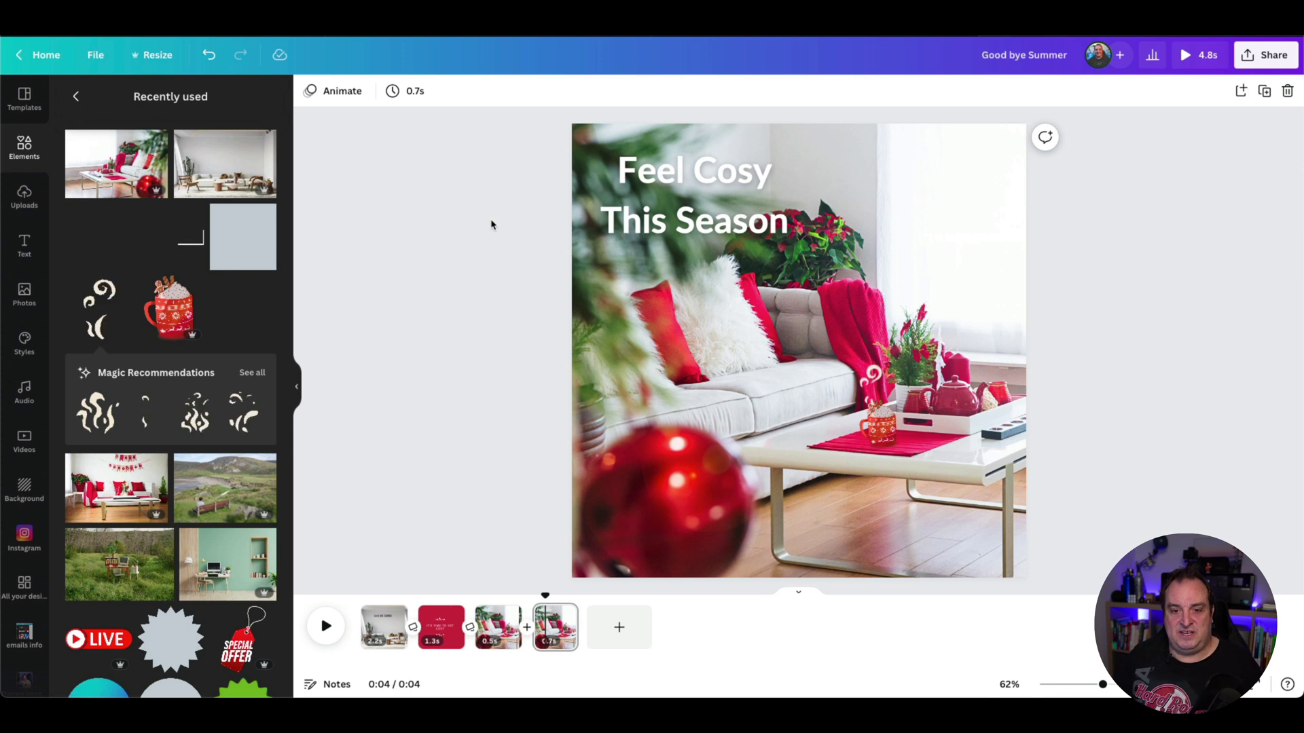
Reduce the heading's line spacing to about 0.91.
{"action": "left_click", "coordinate": [664, 203]}
{"action": "left_click", "coordinate": [708, 93]}
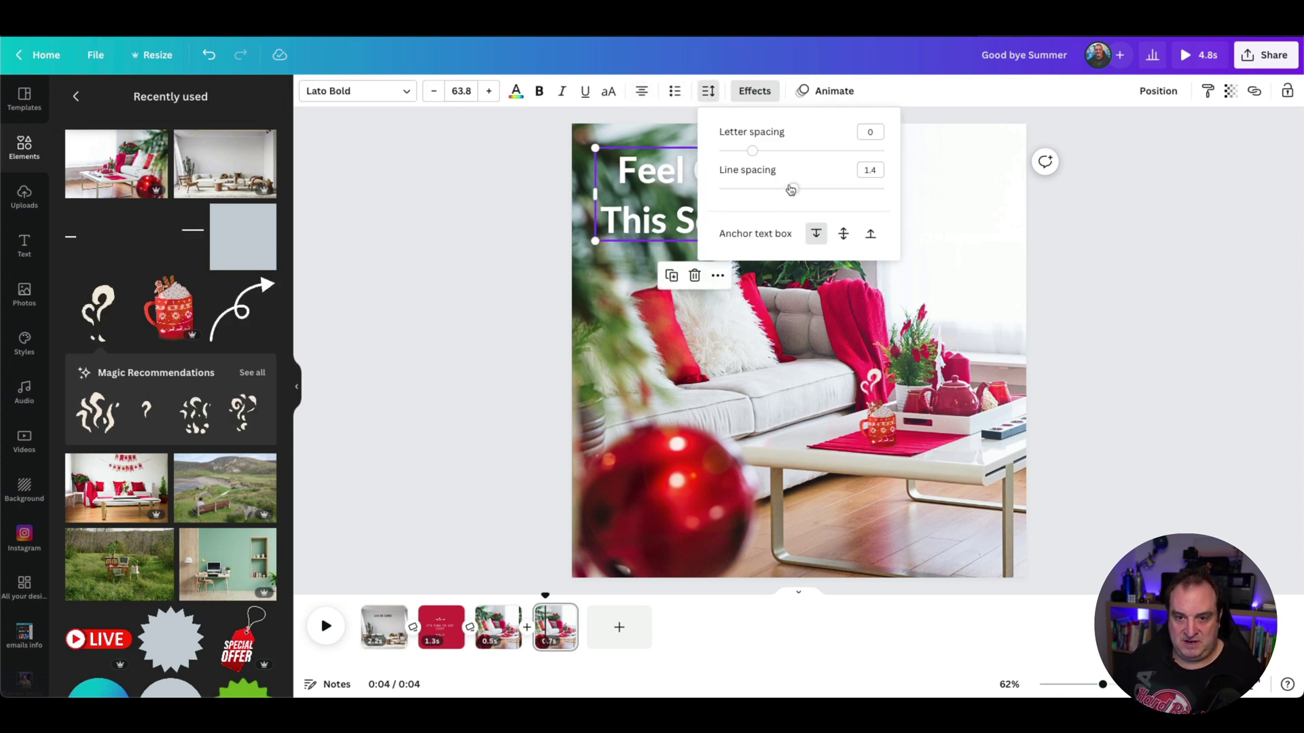
{"action": "left_click_drag", "start_coordinate": [791, 189], "coordinate": [752, 190]}
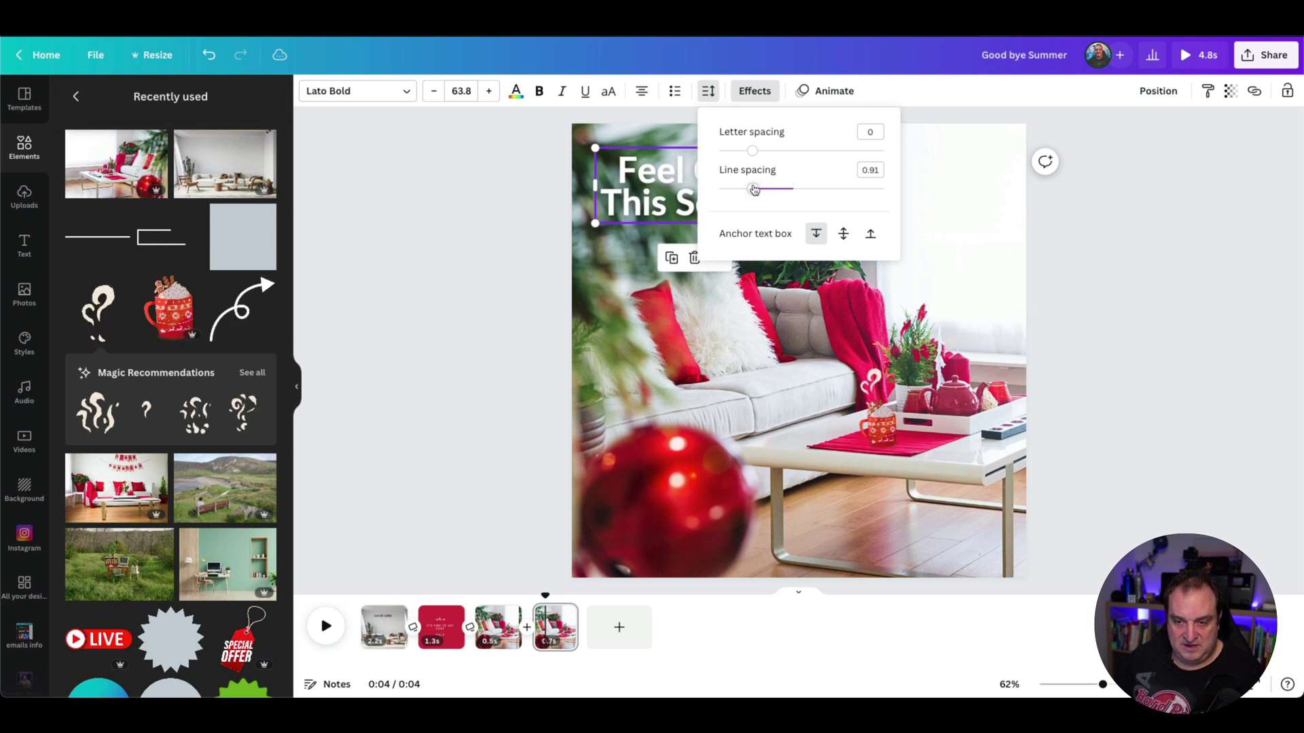
{"action": "left_click", "coordinate": [994, 215]}
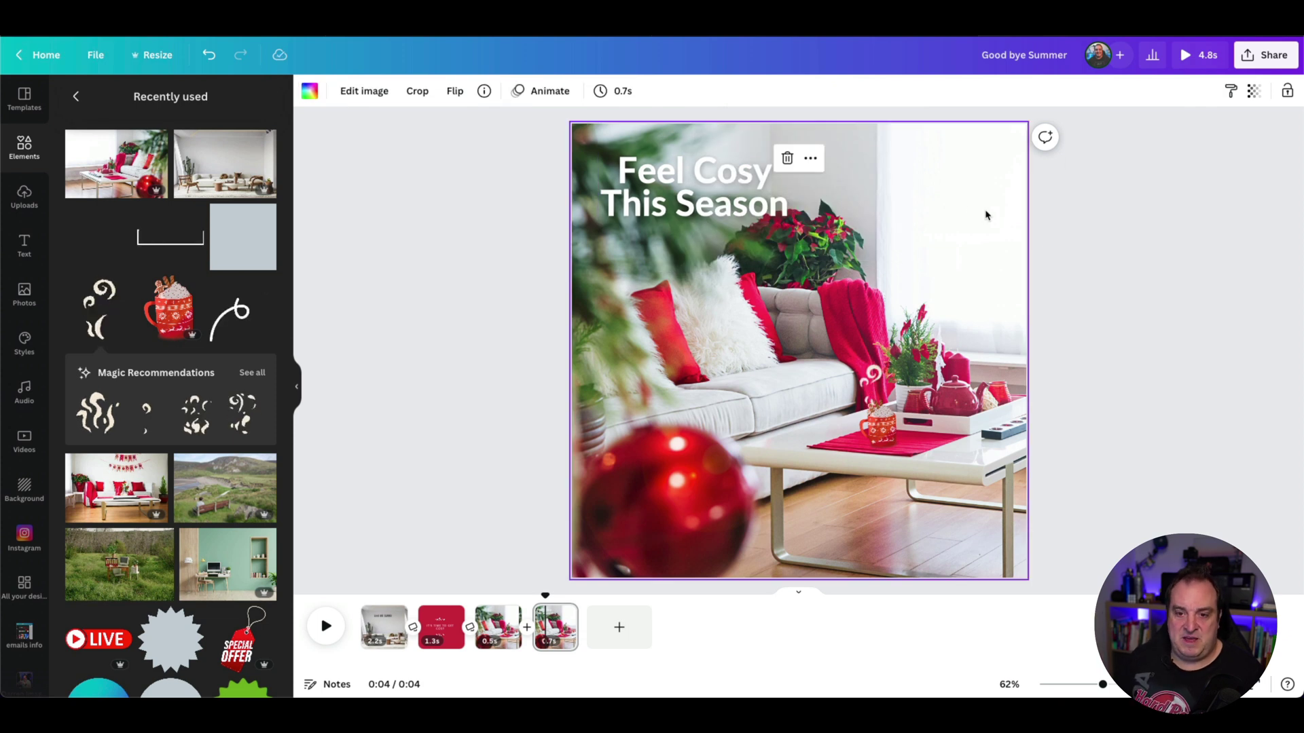
{"action": "left_click", "coordinate": [762, 174]}
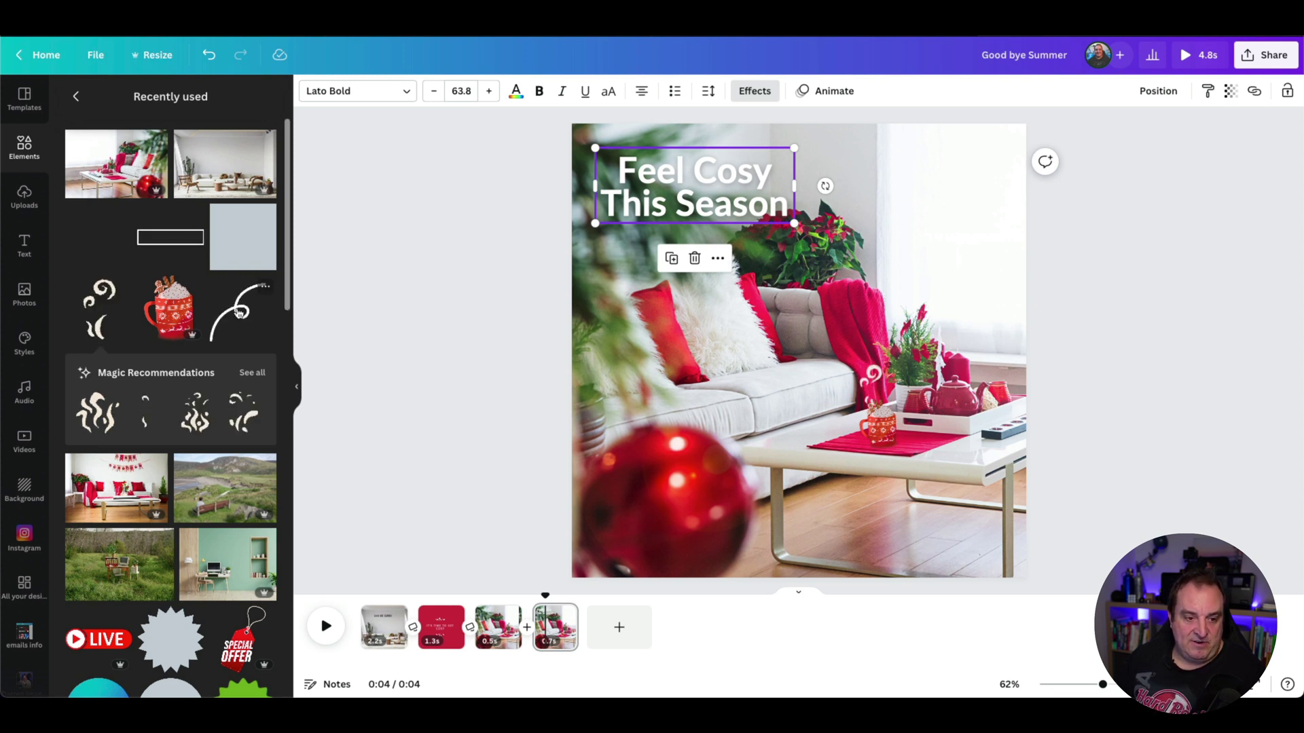
Add a white swirl arrow sticker, shrink and rotate it downward, and place it under the heading.
{"action": "left_click", "coordinate": [239, 313]}
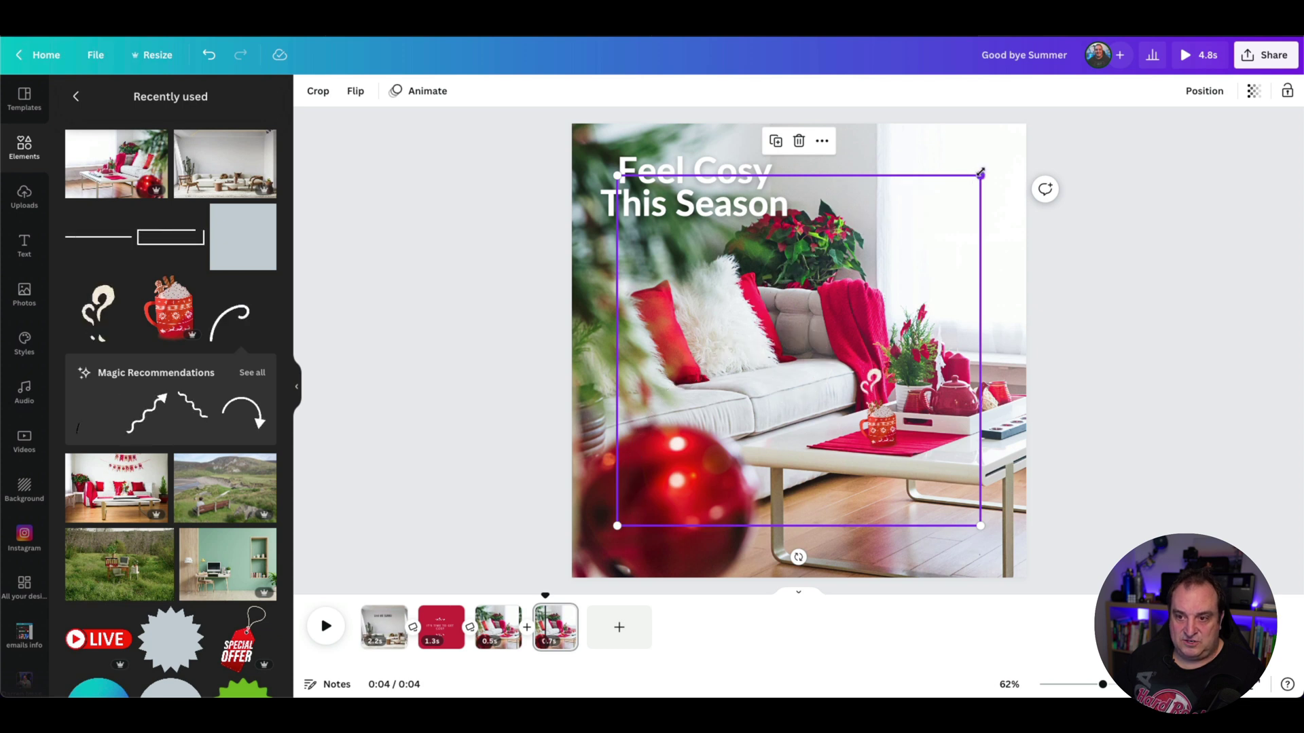
{"action": "left_click_drag", "start_coordinate": [979, 175], "coordinate": [656, 372]}
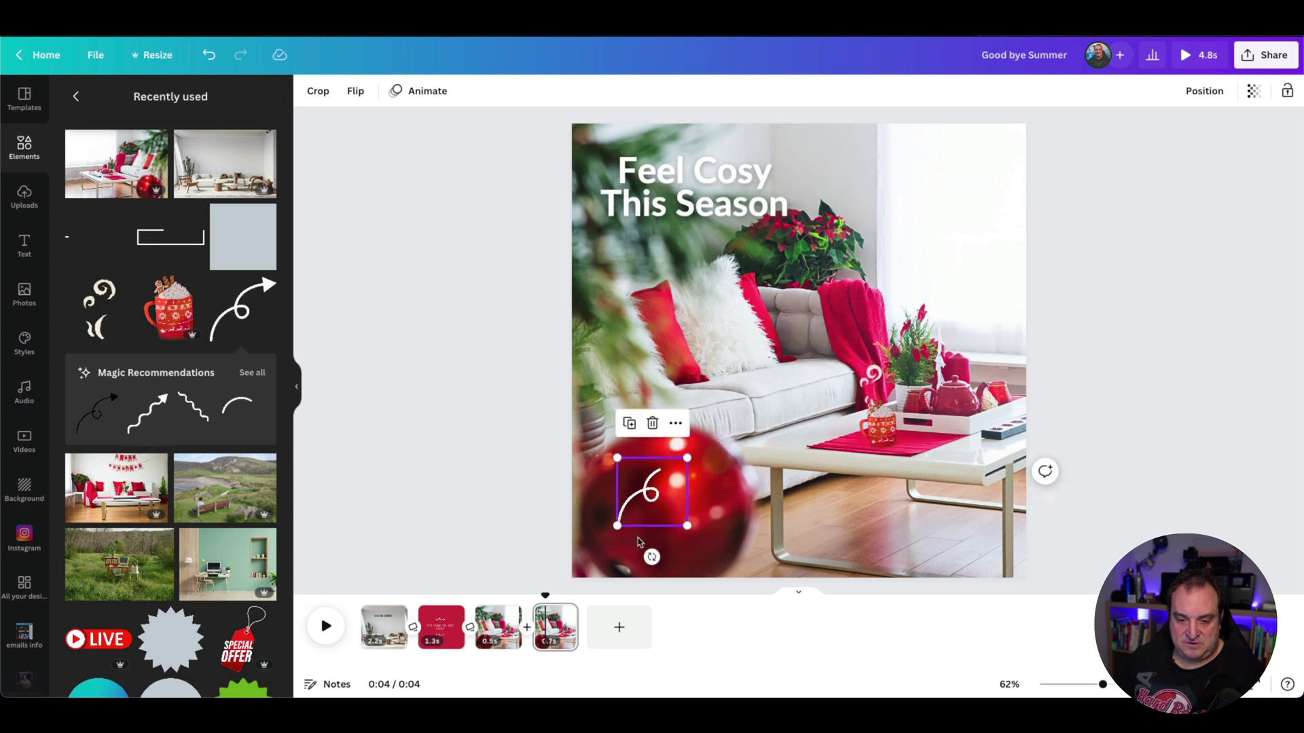
{"action": "left_click_drag", "start_coordinate": [667, 552], "coordinate": [582, 458]}
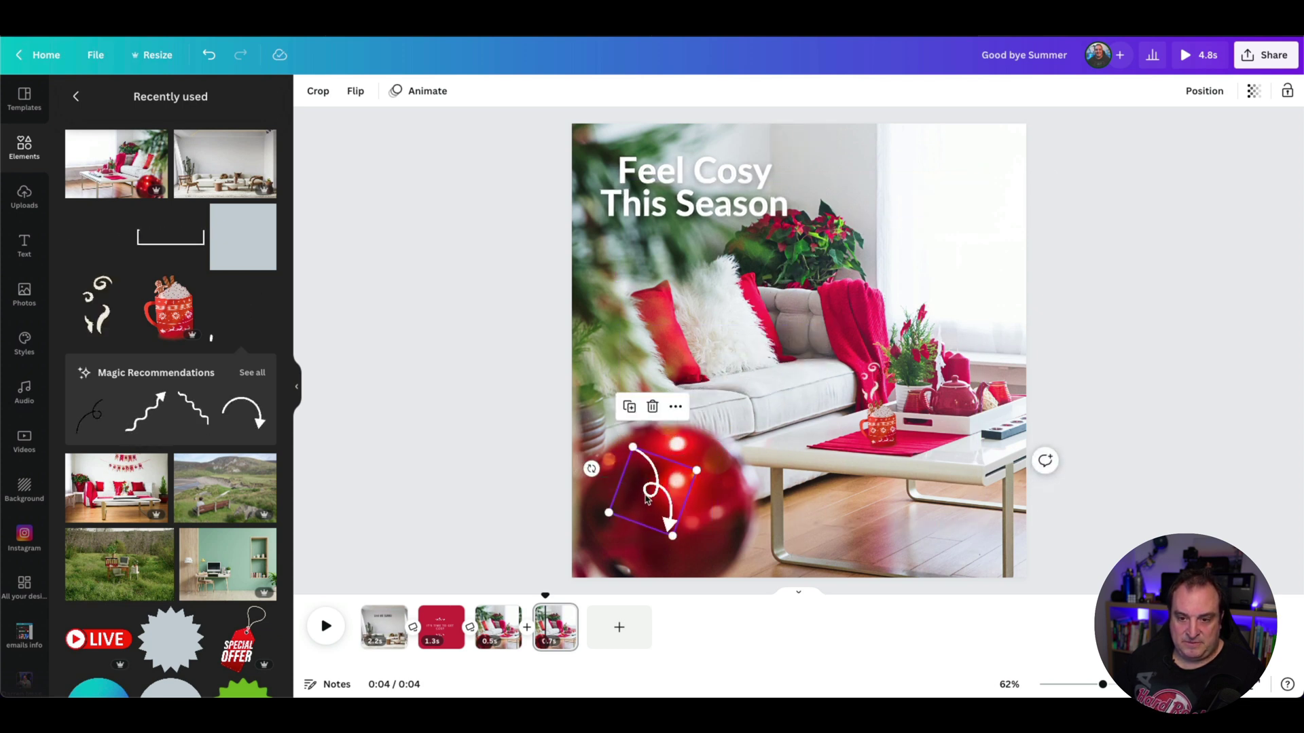
{"action": "left_click_drag", "start_coordinate": [649, 488], "coordinate": [777, 273]}
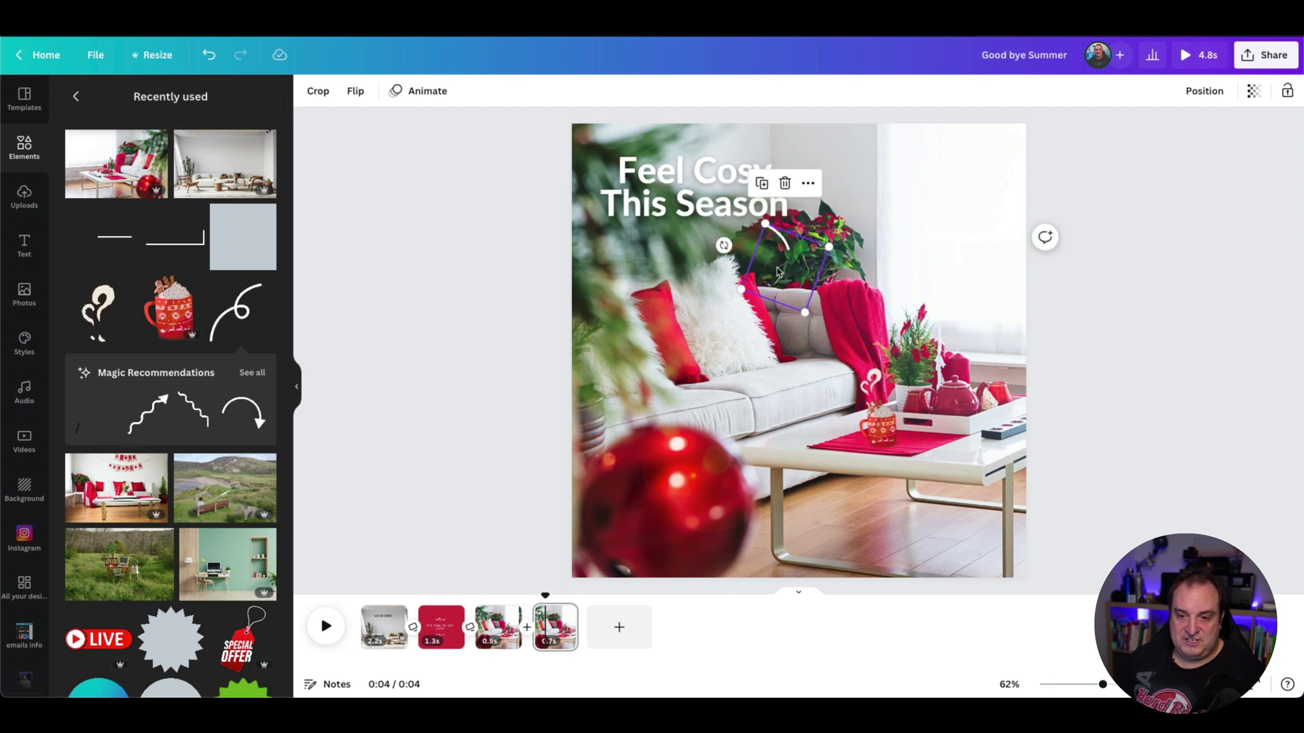
{"action": "left_click_drag", "start_coordinate": [744, 289], "coordinate": [724, 303]}
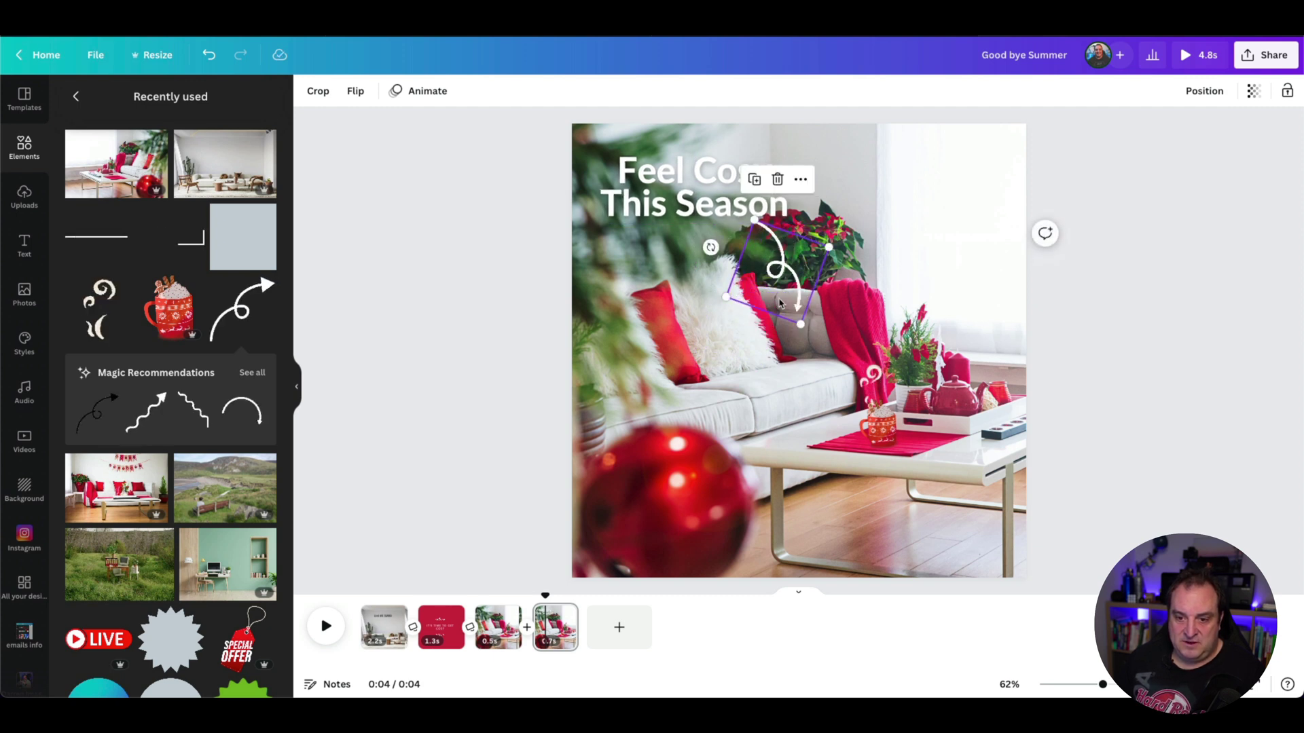
{"action": "left_click", "coordinate": [774, 302]}
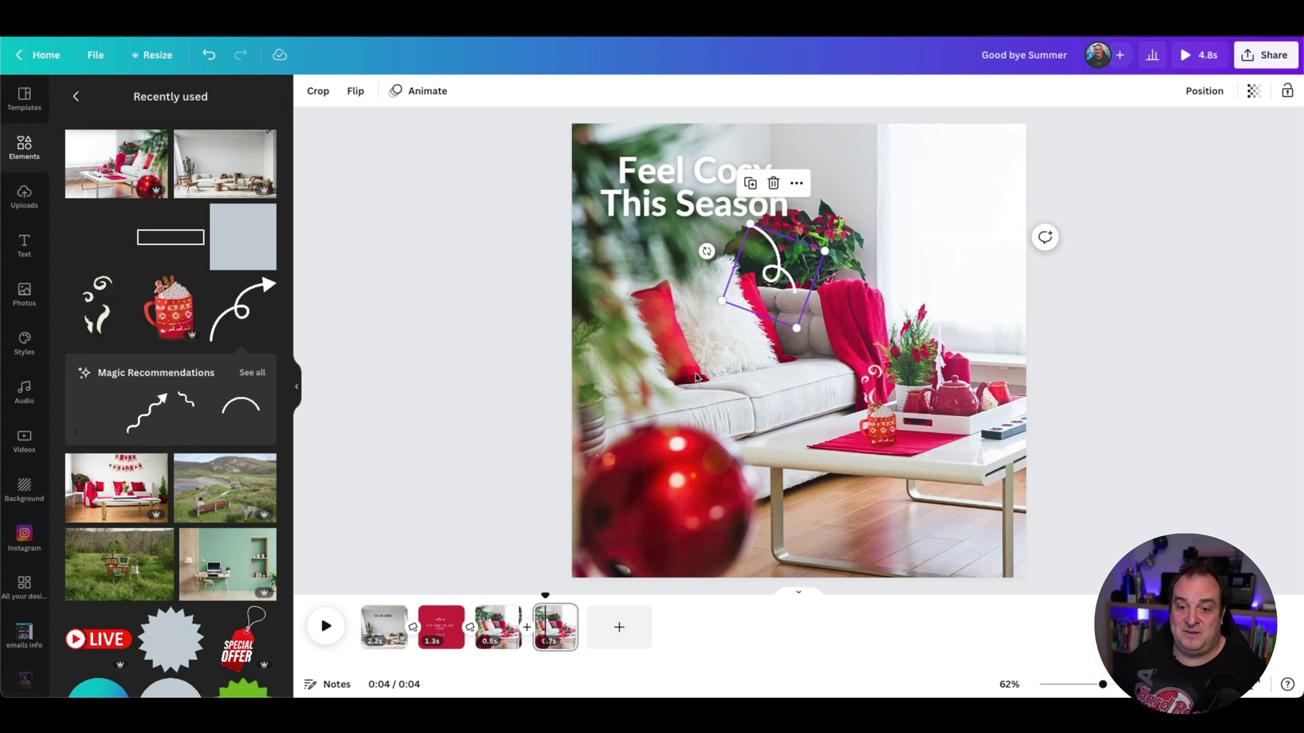
{"action": "left_click", "coordinate": [1087, 336]}
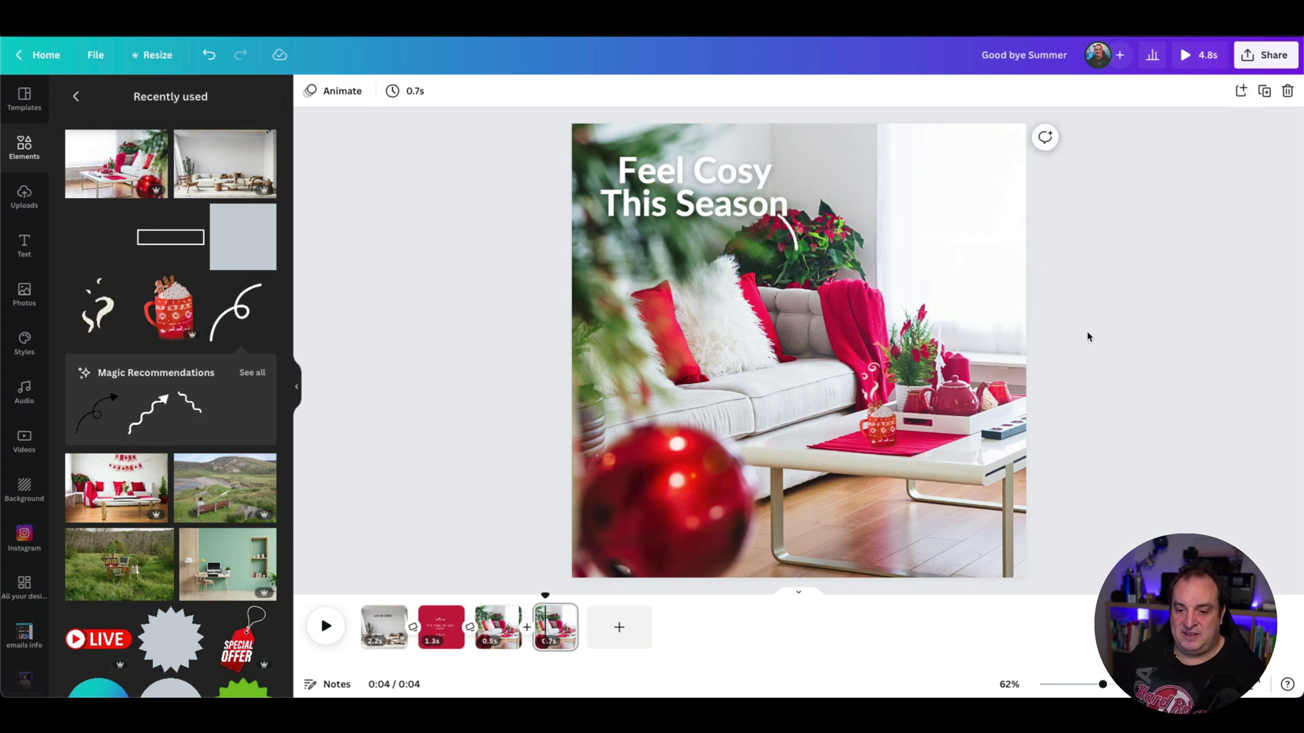
Change page 4's duration from 0.7 to 1.8 seconds.
{"action": "left_click", "coordinate": [424, 92]}
{"action": "type", "text": "1.8"}
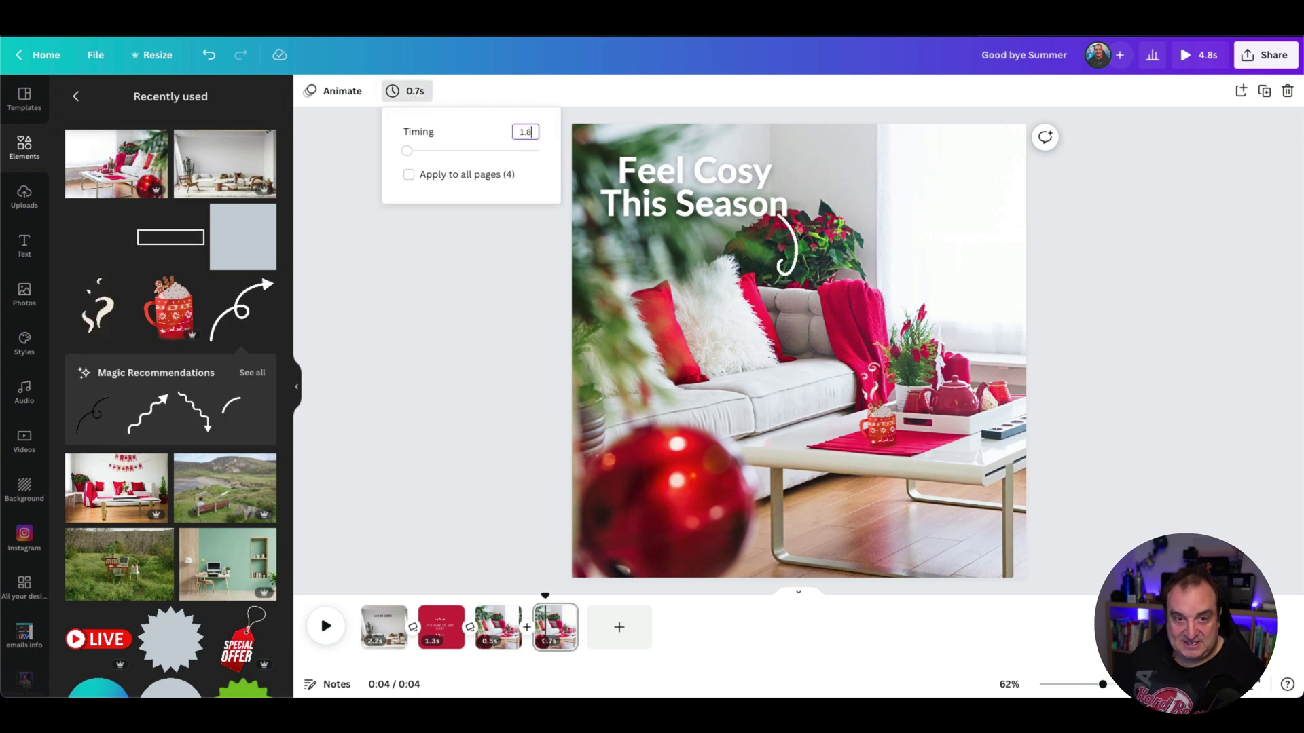
{"action": "key", "text": "Return"}
{"action": "left_click", "coordinate": [495, 358]}
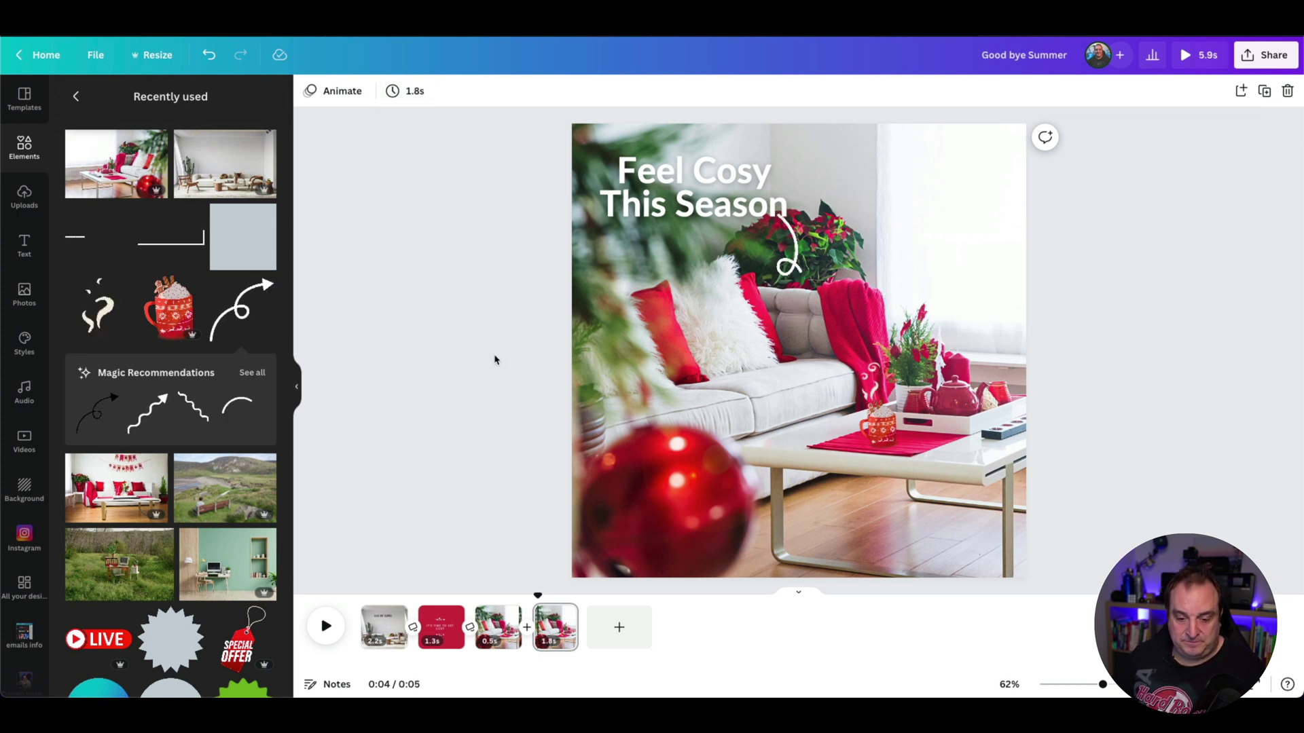
{"action": "left_click", "coordinate": [747, 190]}
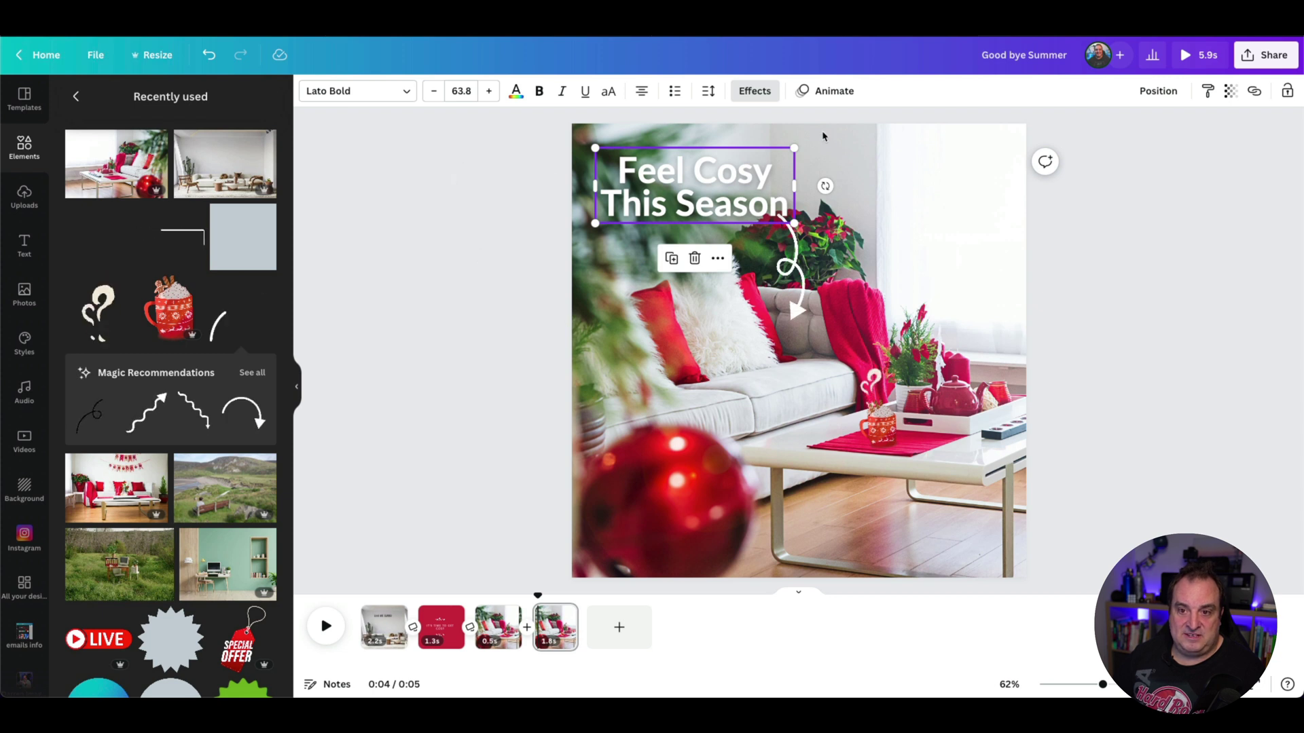
Give the heading a Baseline animation set to On enter with slower speed.
{"action": "left_click", "coordinate": [842, 97]}
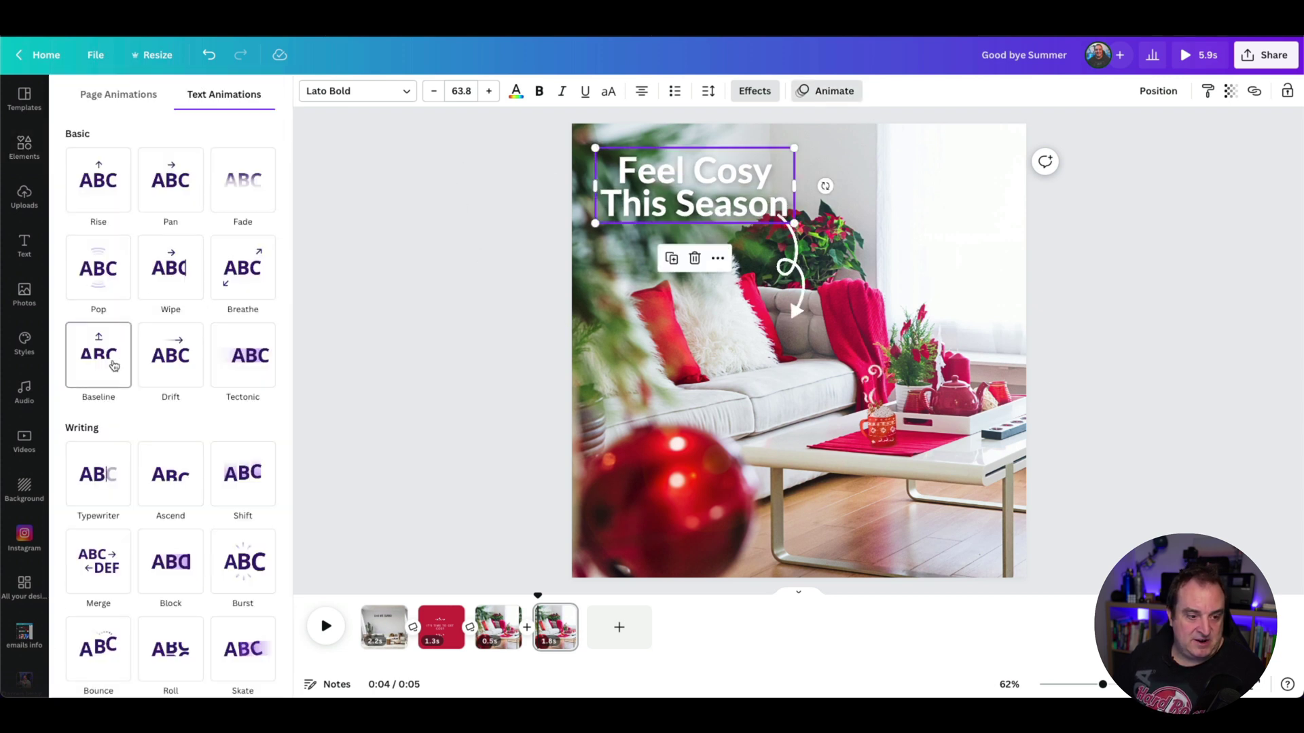
{"action": "left_click", "coordinate": [91, 356]}
{"action": "left_click", "coordinate": [180, 459]}
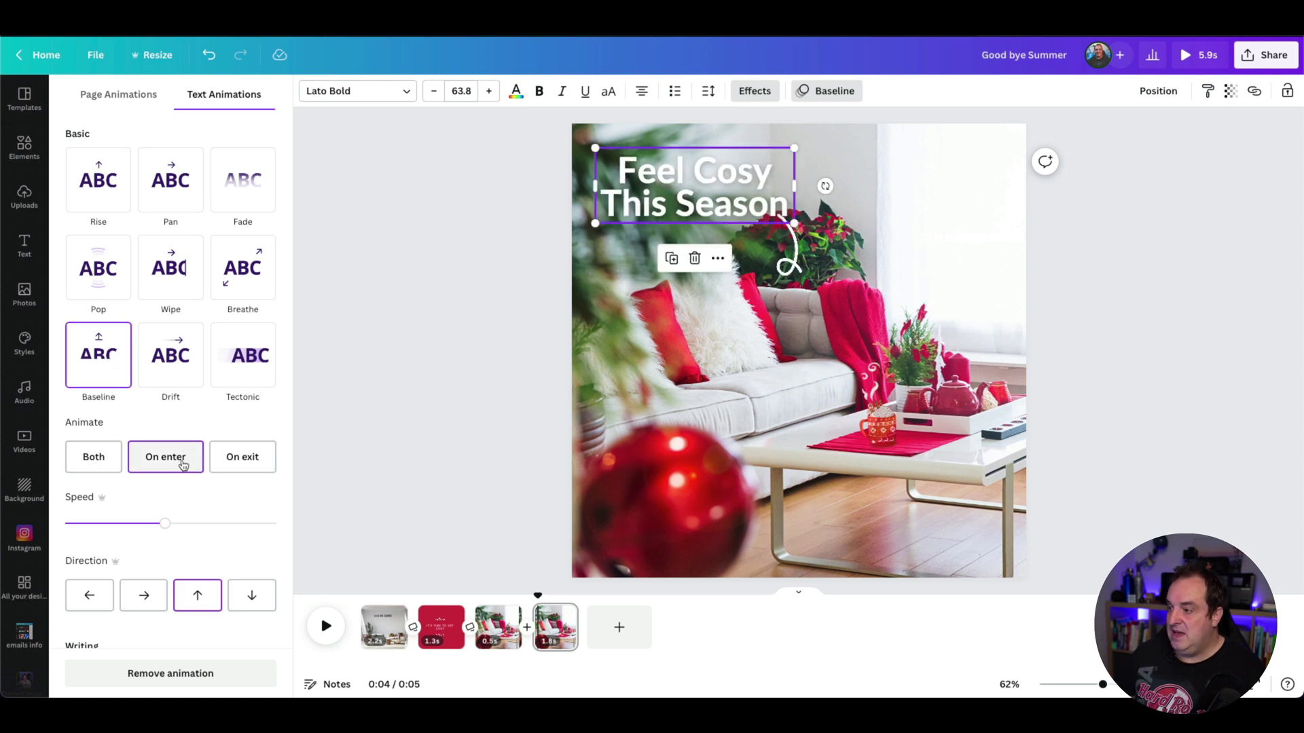
{"action": "left_click_drag", "start_coordinate": [163, 524], "coordinate": [120, 525]}
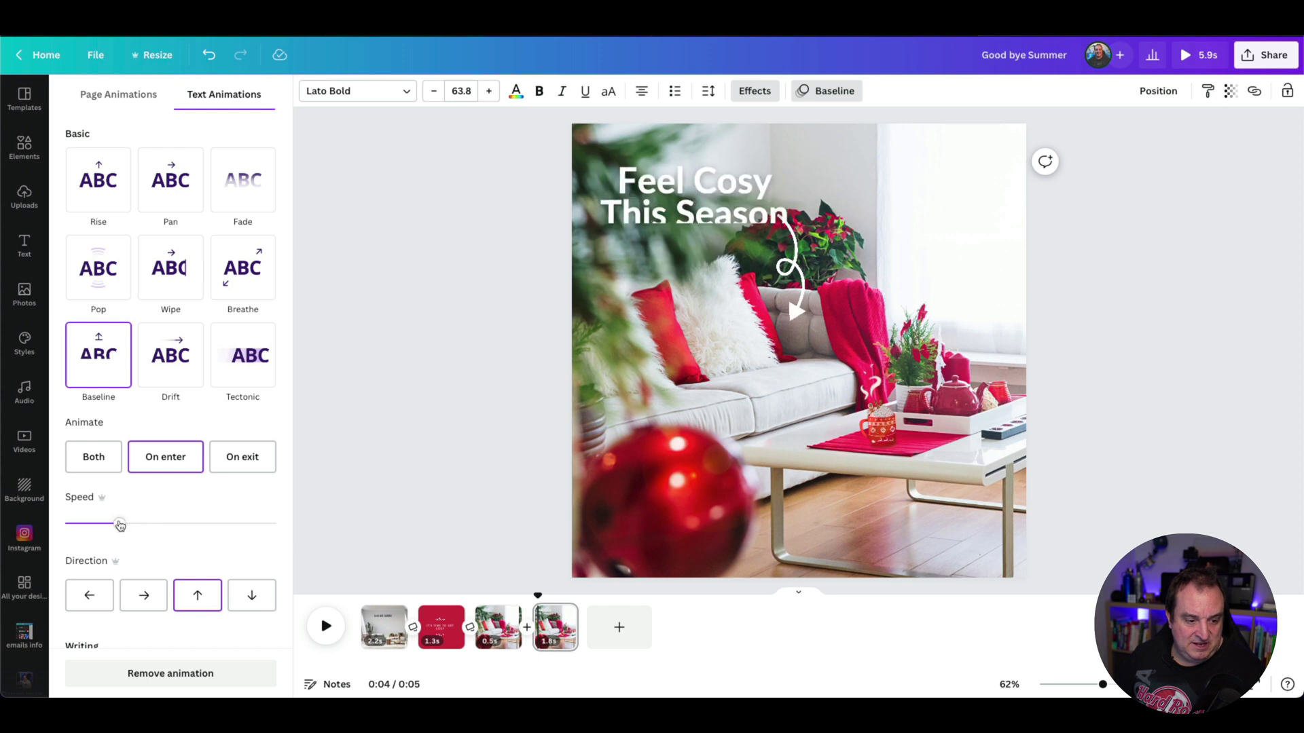
{"action": "left_click", "coordinate": [412, 487]}
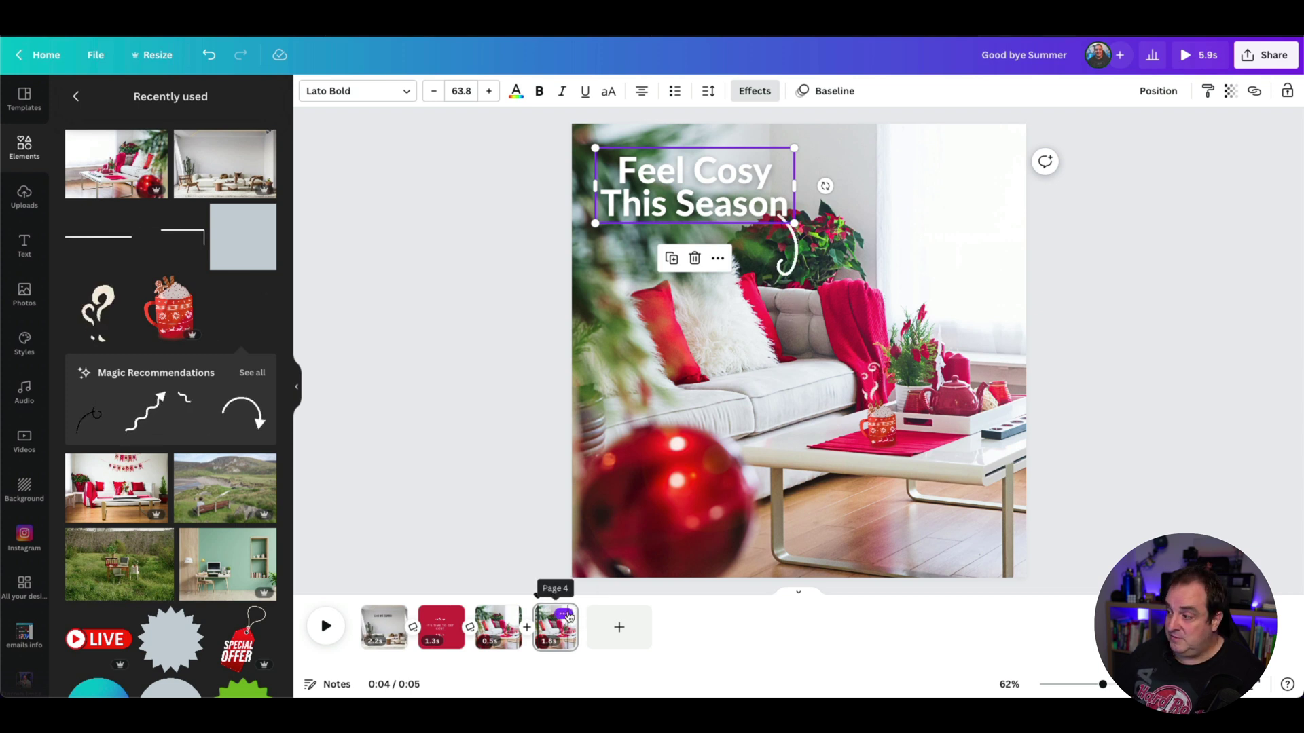
Duplicate page 4 as a fifth page and remove the heading's Baseline animation.
{"action": "left_click", "coordinate": [565, 614]}
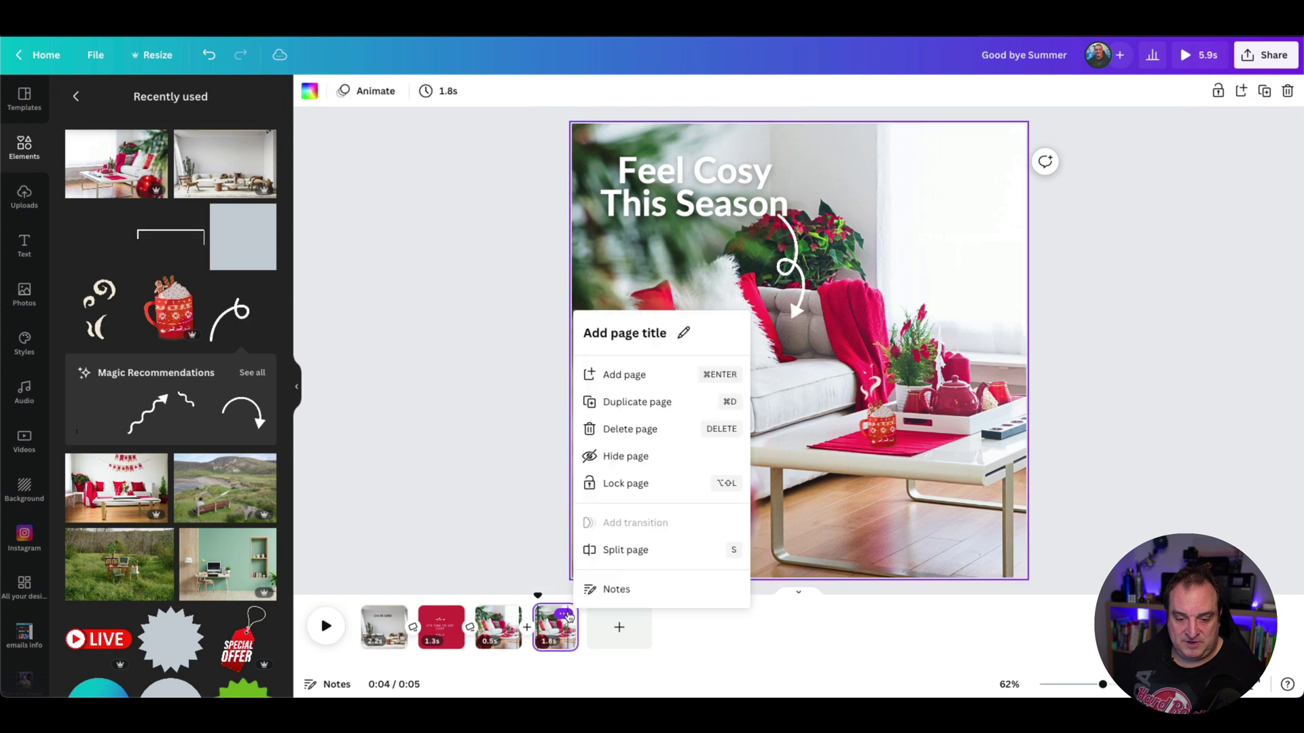
{"action": "left_click", "coordinate": [663, 402]}
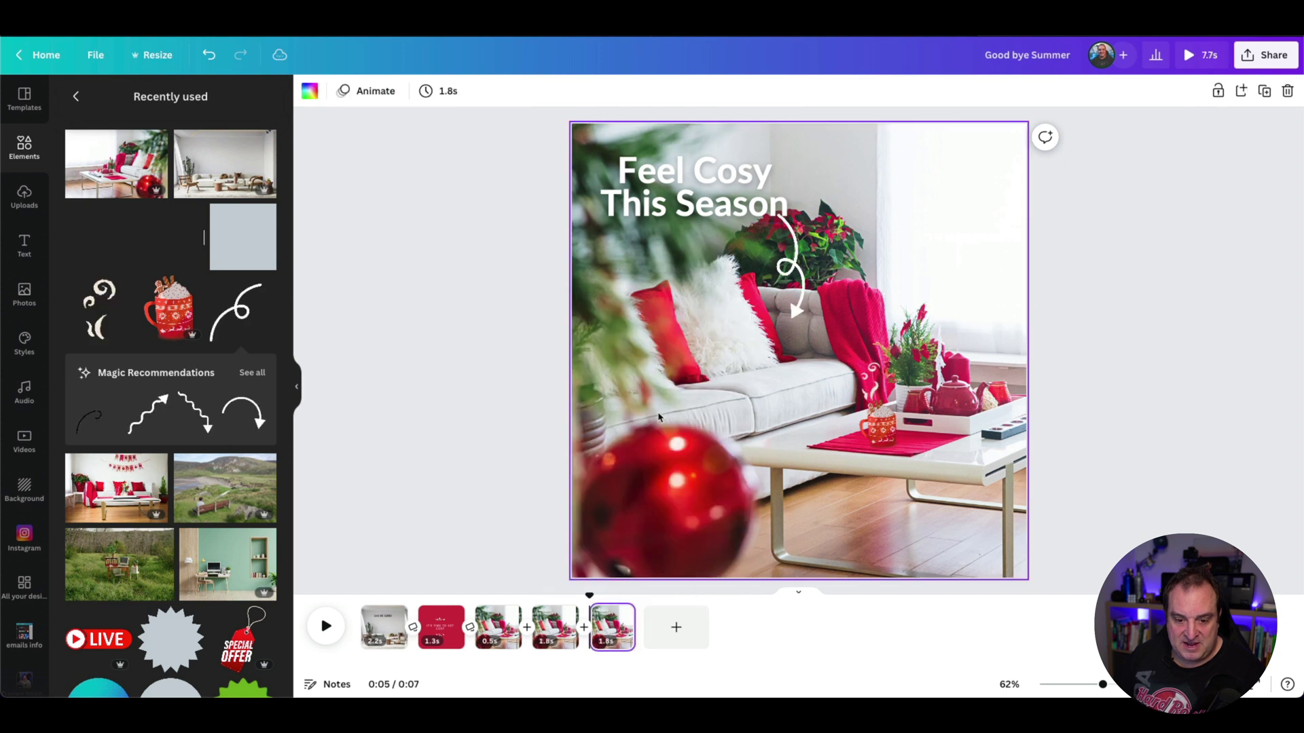
{"action": "left_click", "coordinate": [697, 183]}
{"action": "left_click", "coordinate": [772, 92]}
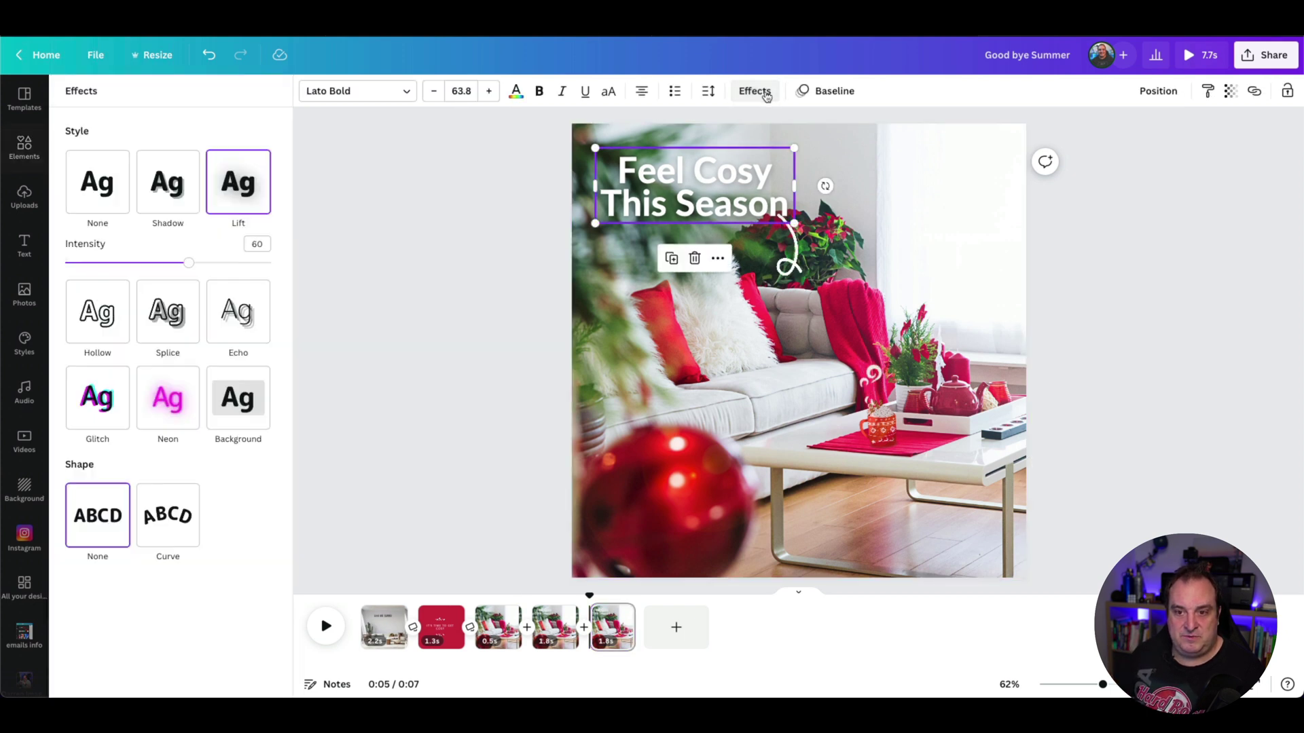
{"action": "left_click", "coordinate": [842, 90]}
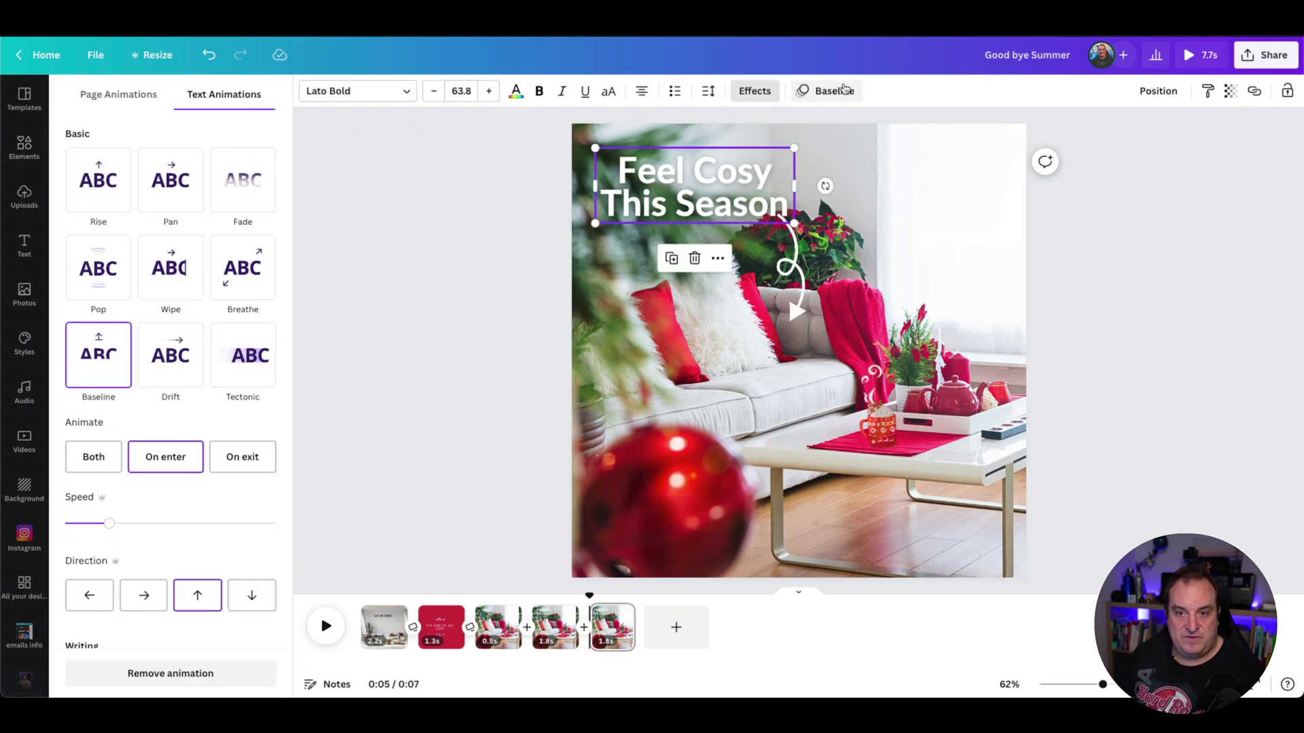
{"action": "left_click", "coordinate": [838, 90]}
{"action": "left_click", "coordinate": [834, 91]}
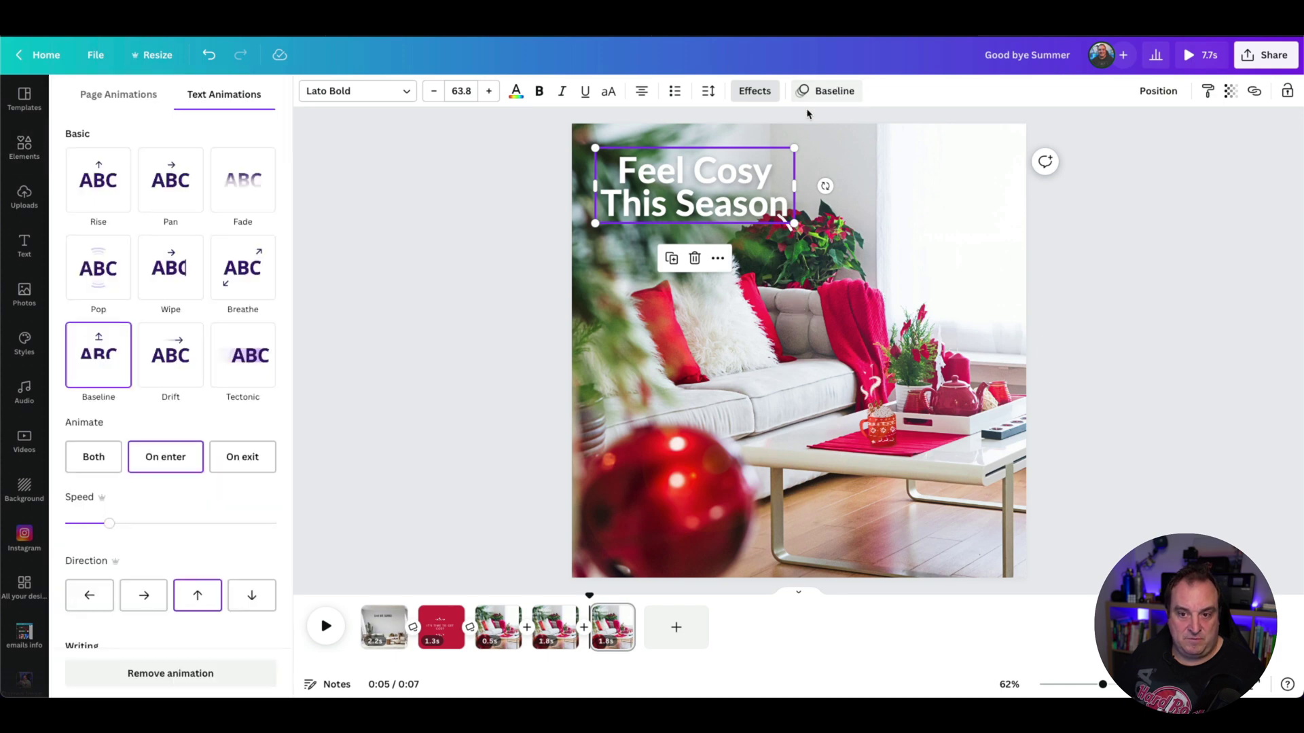
{"action": "left_click", "coordinate": [198, 676]}
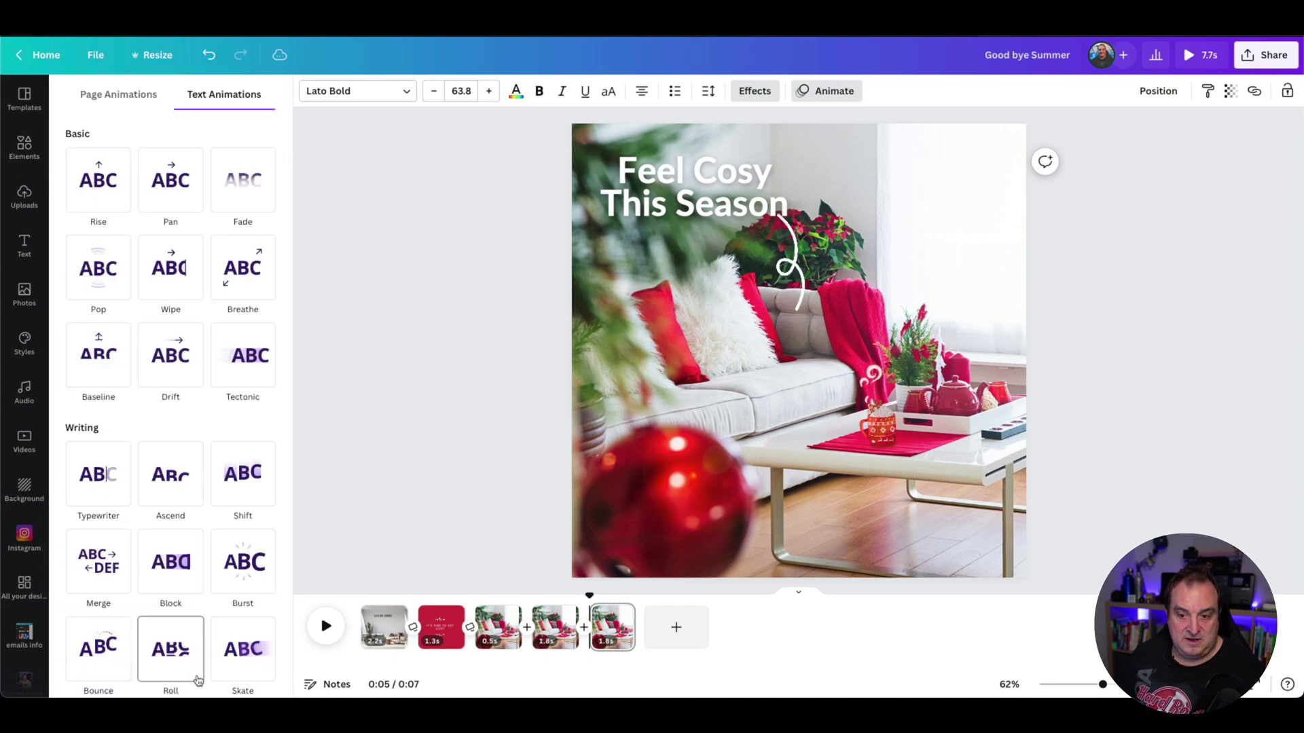
{"action": "left_click", "coordinate": [453, 405]}
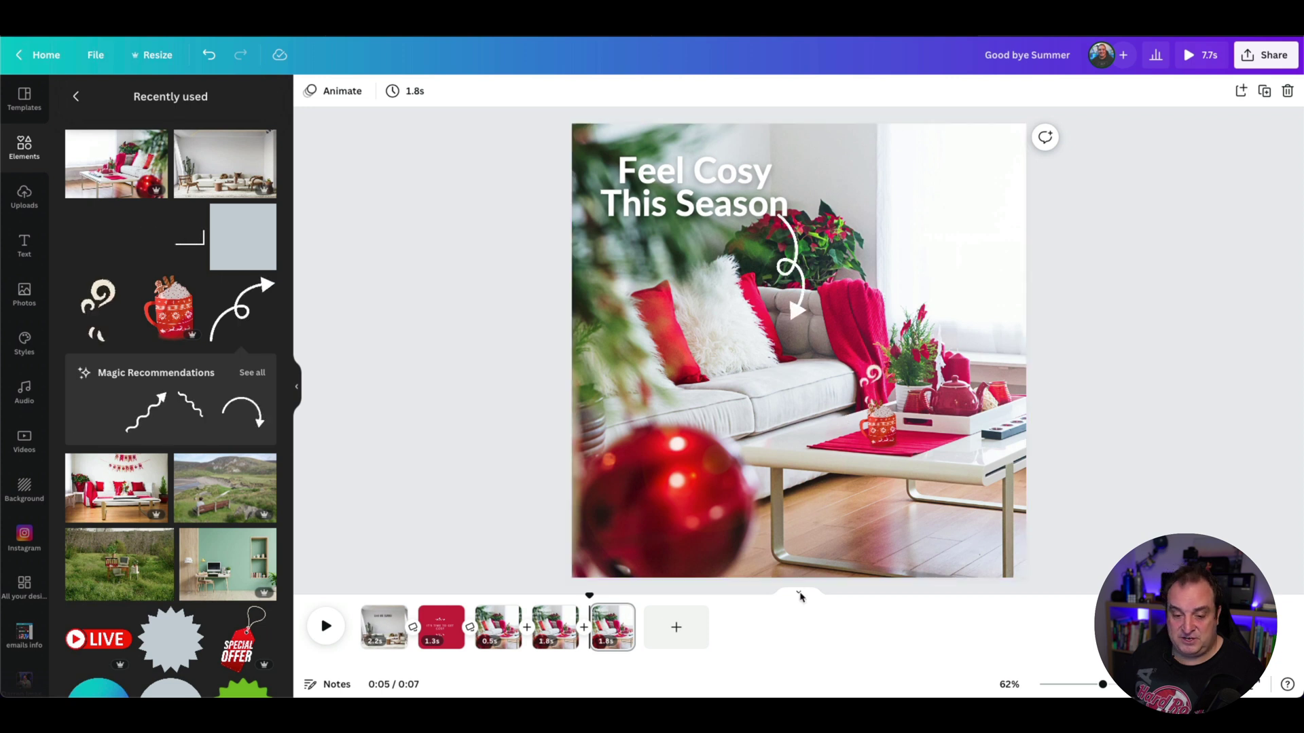
Set the fifth page to 8.7 seconds and place a headline copy near the bottom.
{"action": "left_click", "coordinate": [412, 92]}
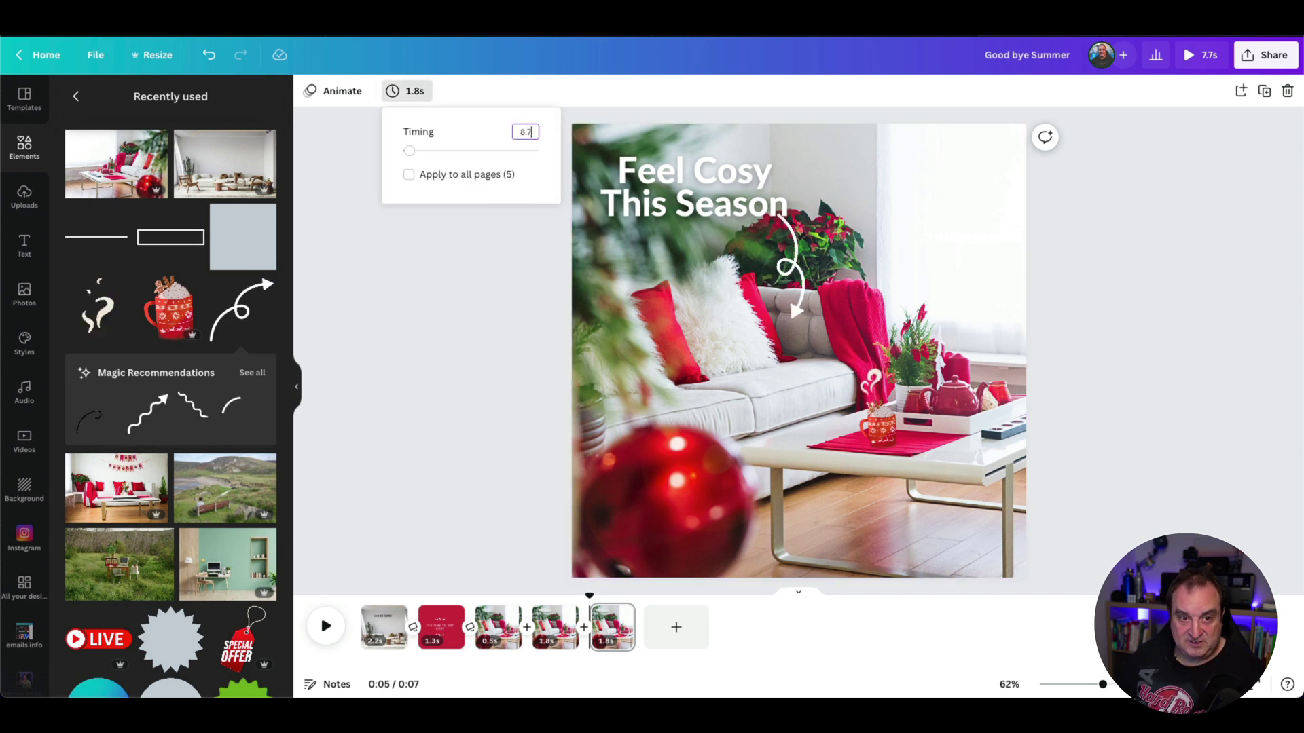
{"action": "type", "text": "8.7"}
{"action": "key", "text": "Return"}
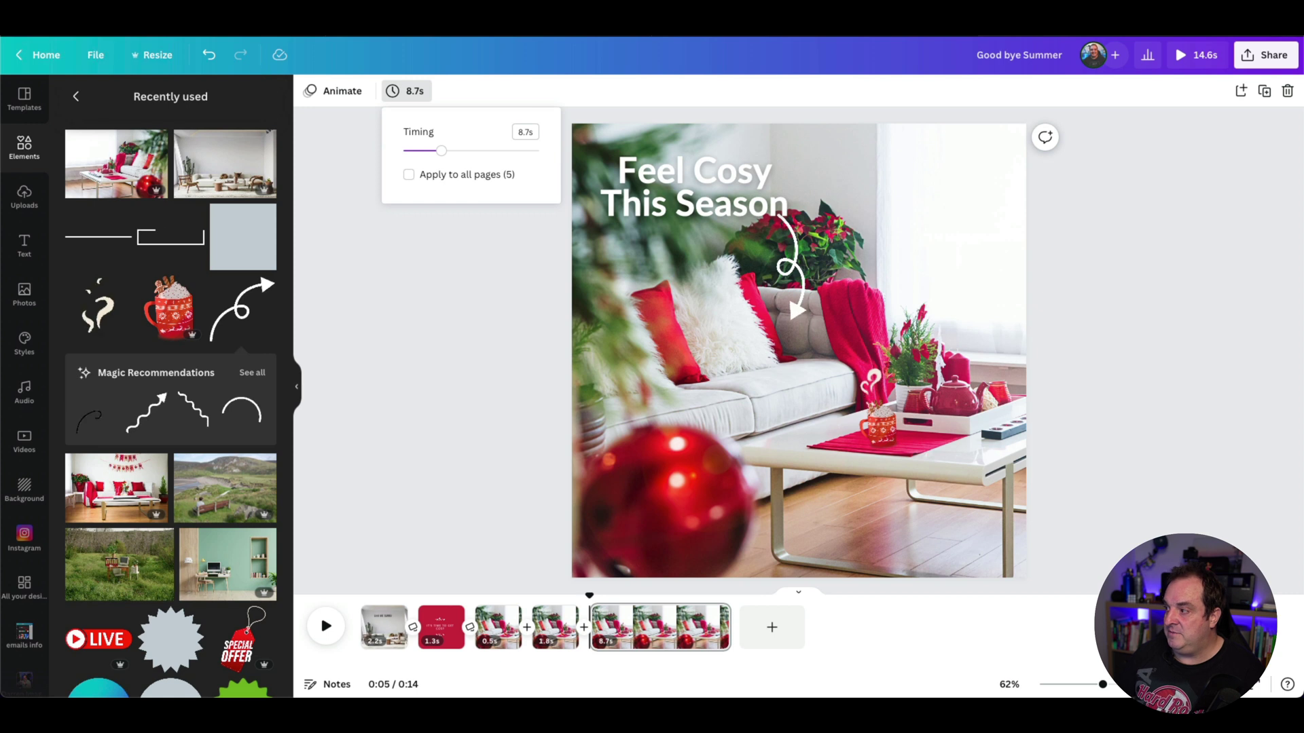
{"action": "left_click_drag", "start_coordinate": [740, 196], "coordinate": [854, 542]}
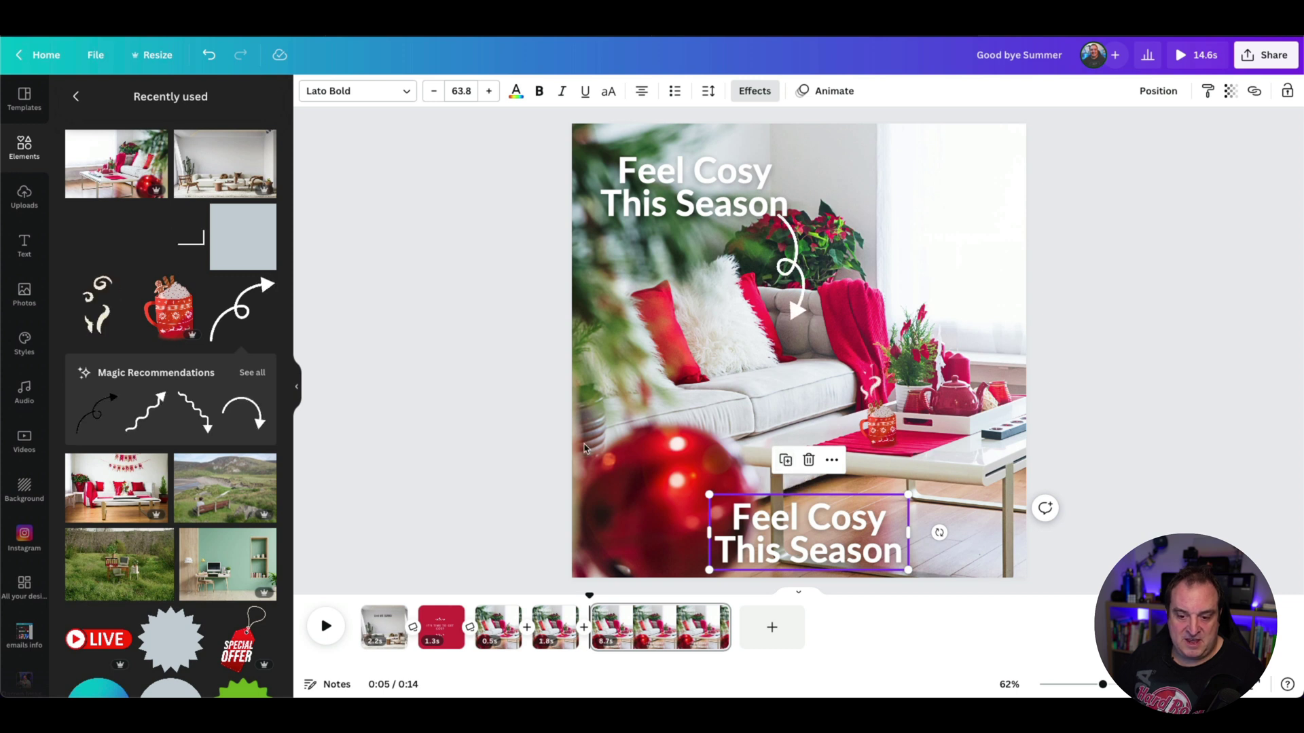
Retype the lower heading as 'New Products in Store' and centre it horizontally.
{"action": "type", "text": "New Products in Store"}
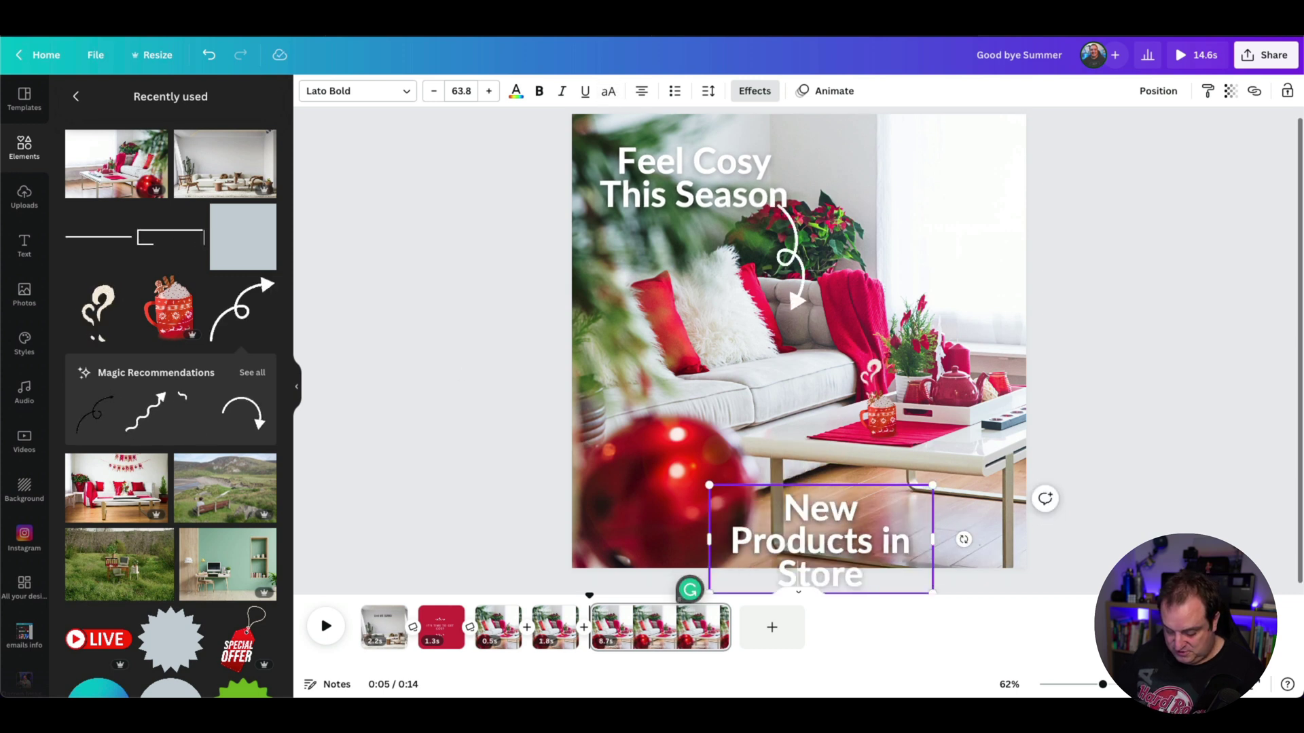
{"action": "left_click", "coordinate": [1157, 90]}
{"action": "left_click", "coordinate": [1107, 218]}
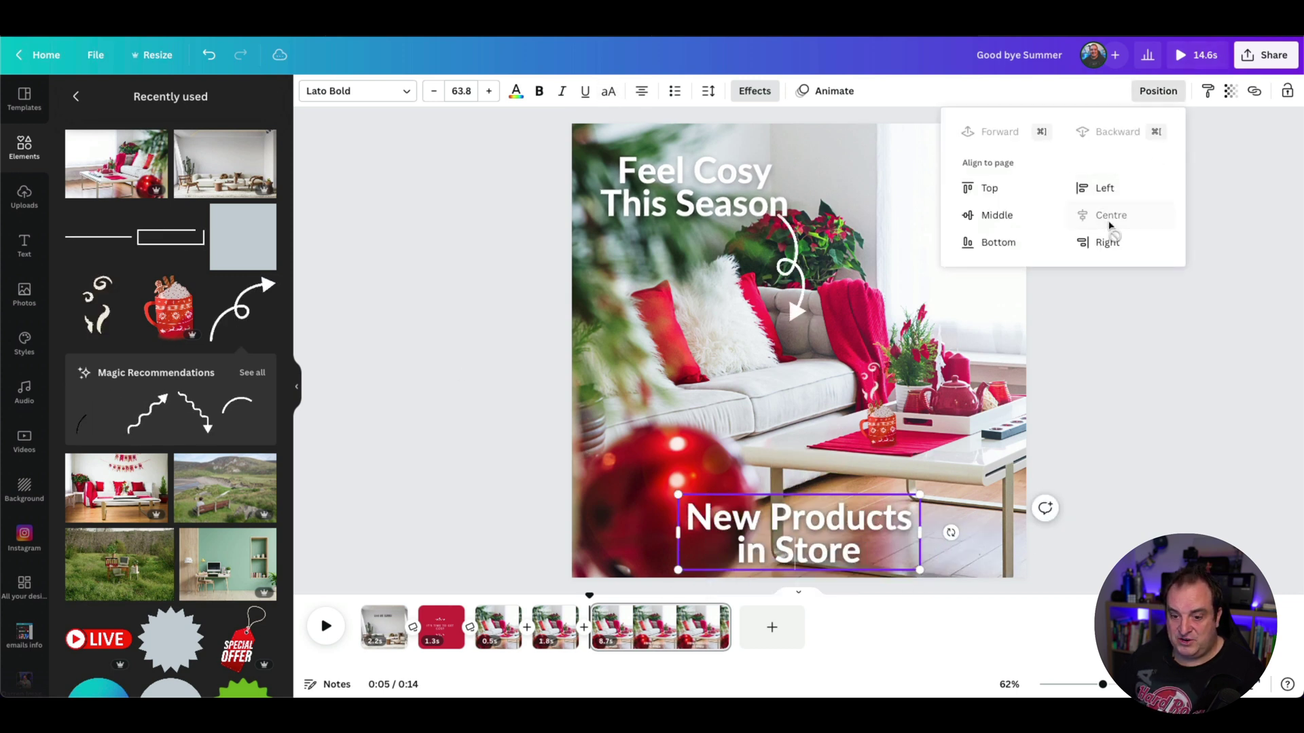
{"action": "left_click", "coordinate": [1201, 324]}
Add a square and resize it into a centred full-width green bar behind the caption.
{"action": "left_click", "coordinate": [76, 96]}
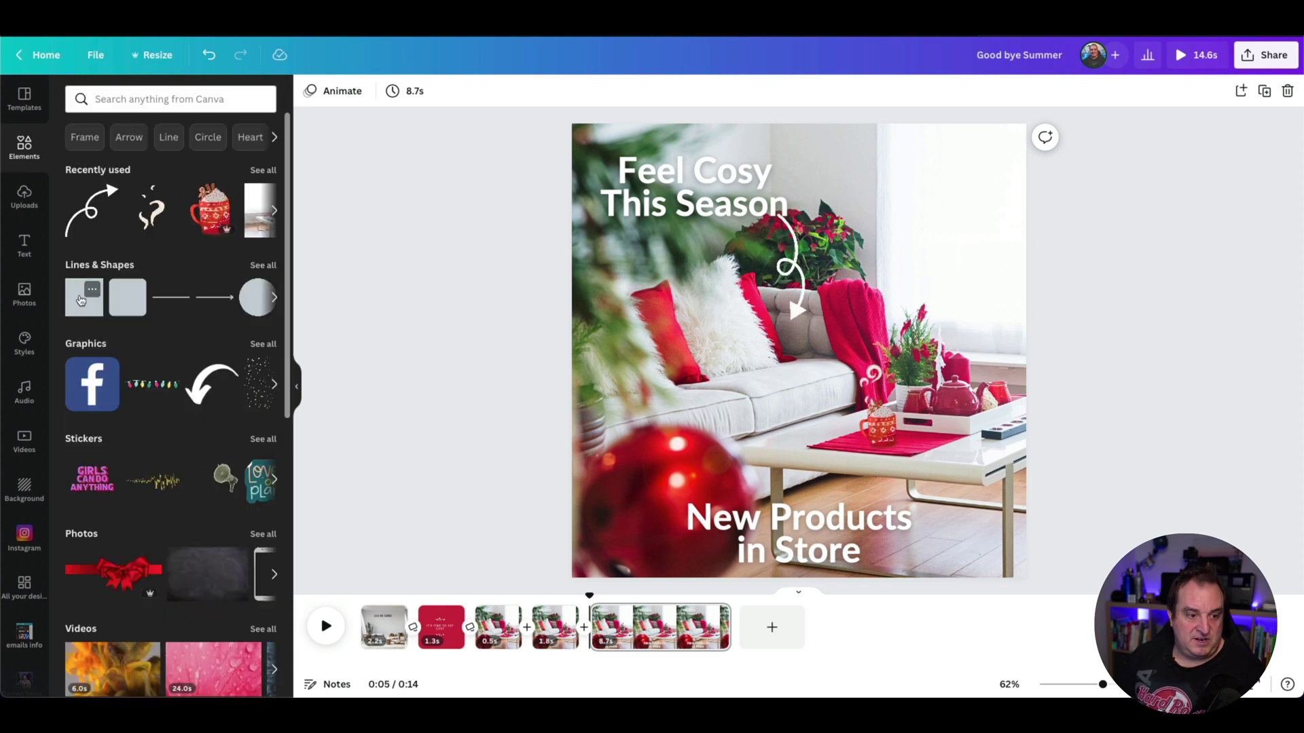
{"action": "left_click", "coordinate": [81, 298]}
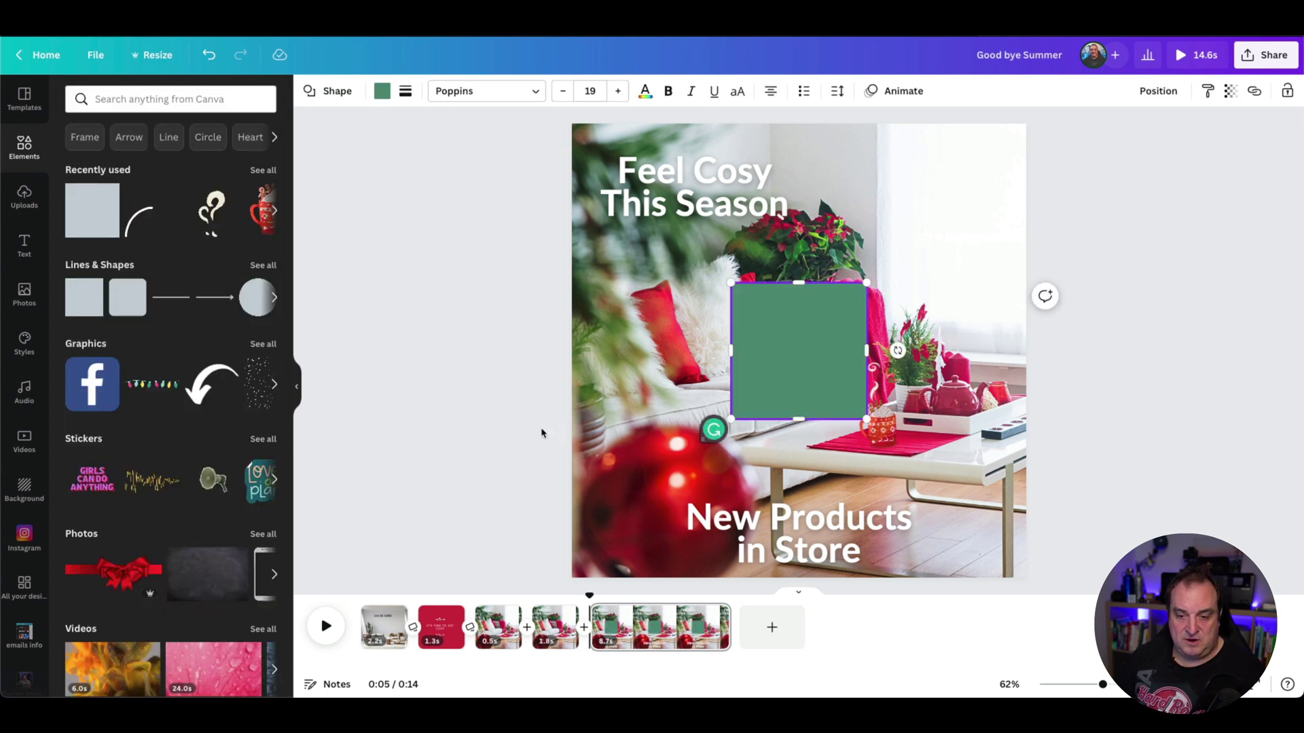
{"action": "left_click_drag", "start_coordinate": [813, 363], "coordinate": [647, 514]}
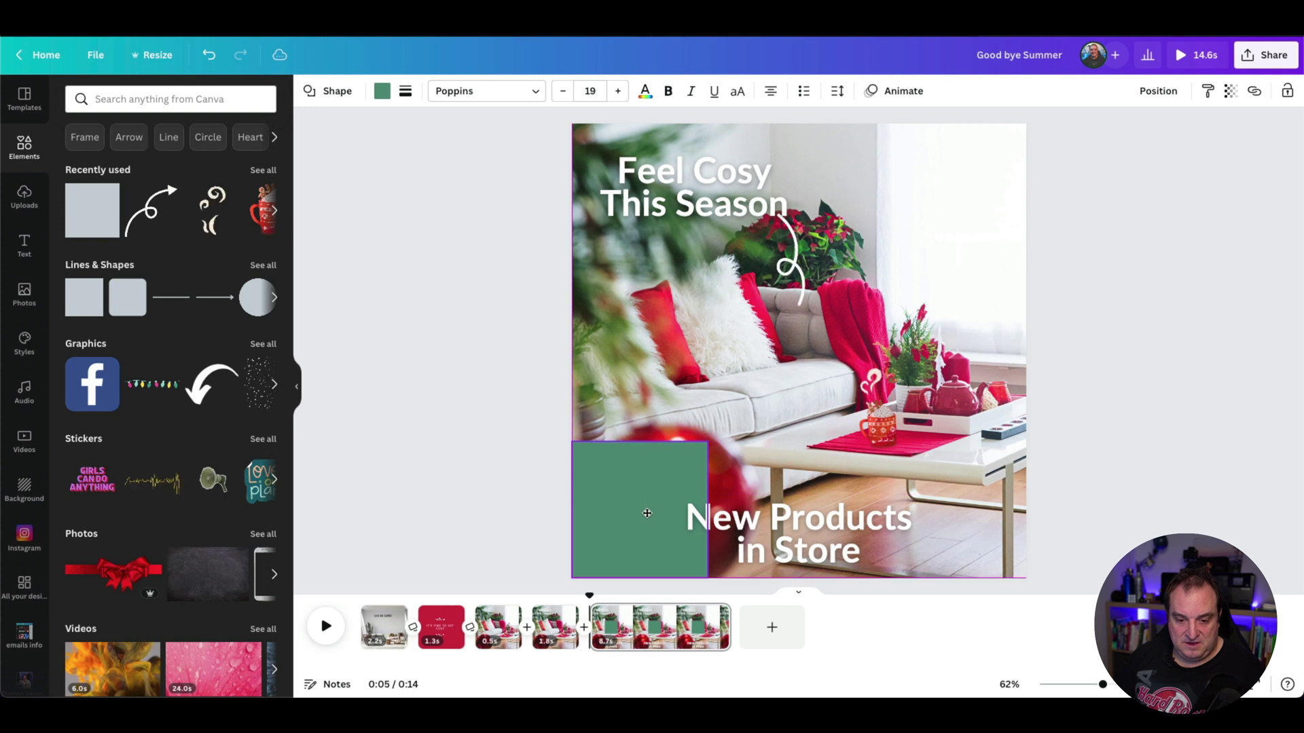
{"action": "left_click_drag", "start_coordinate": [639, 442], "coordinate": [640, 488]}
{"action": "left_click_drag", "start_coordinate": [707, 532], "coordinate": [1031, 534]}
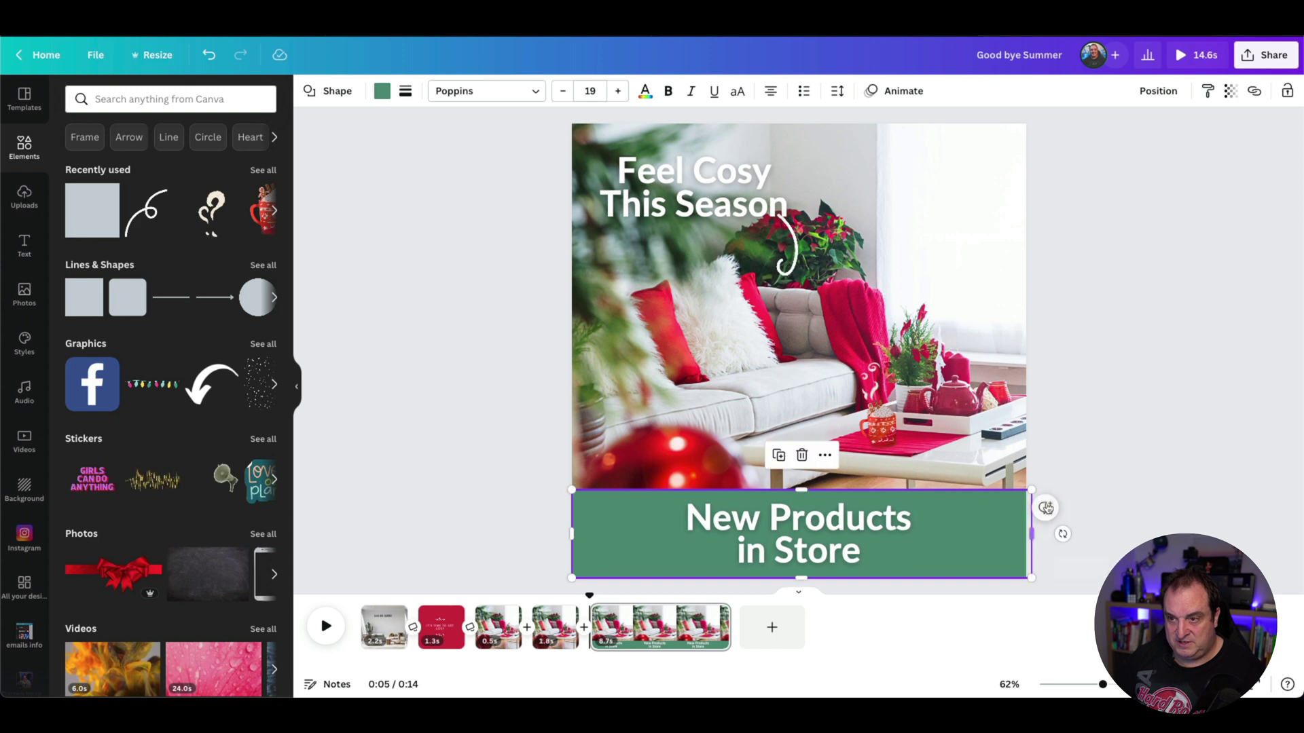
{"action": "left_click", "coordinate": [1174, 100]}
{"action": "left_click", "coordinate": [1109, 216]}
{"action": "left_click", "coordinate": [1164, 332]}
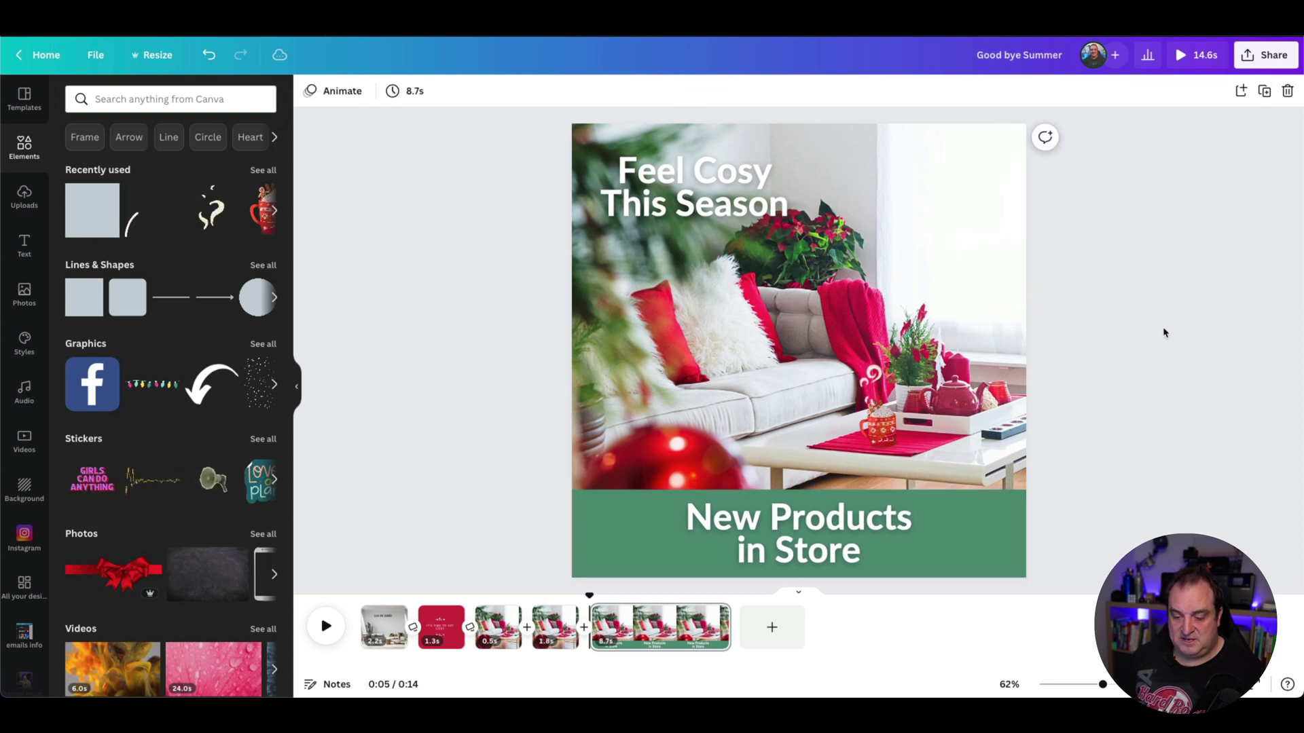
{"action": "left_click", "coordinate": [655, 527]}
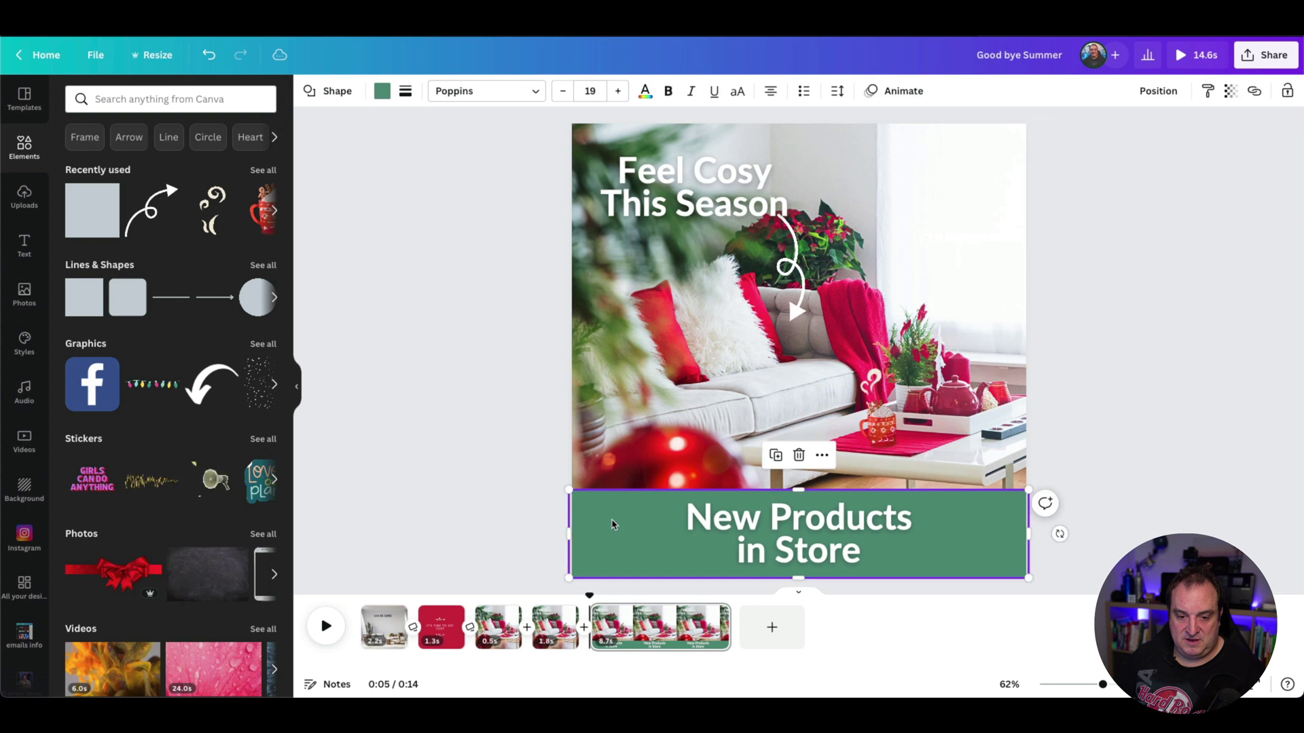
Change the bottom bar's colour to red (#d12e42).
{"action": "left_click", "coordinate": [381, 95]}
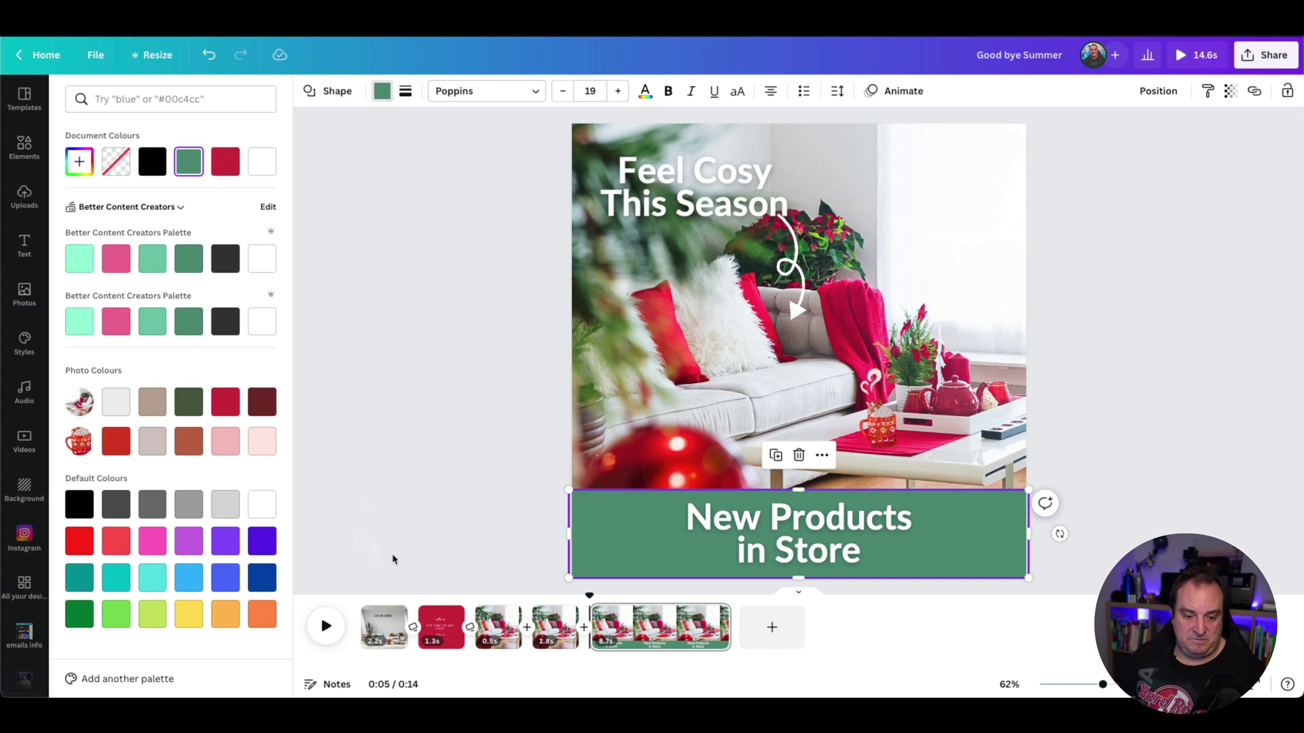
{"action": "left_click", "coordinate": [225, 162]}
{"action": "key", "text": "Escape"}
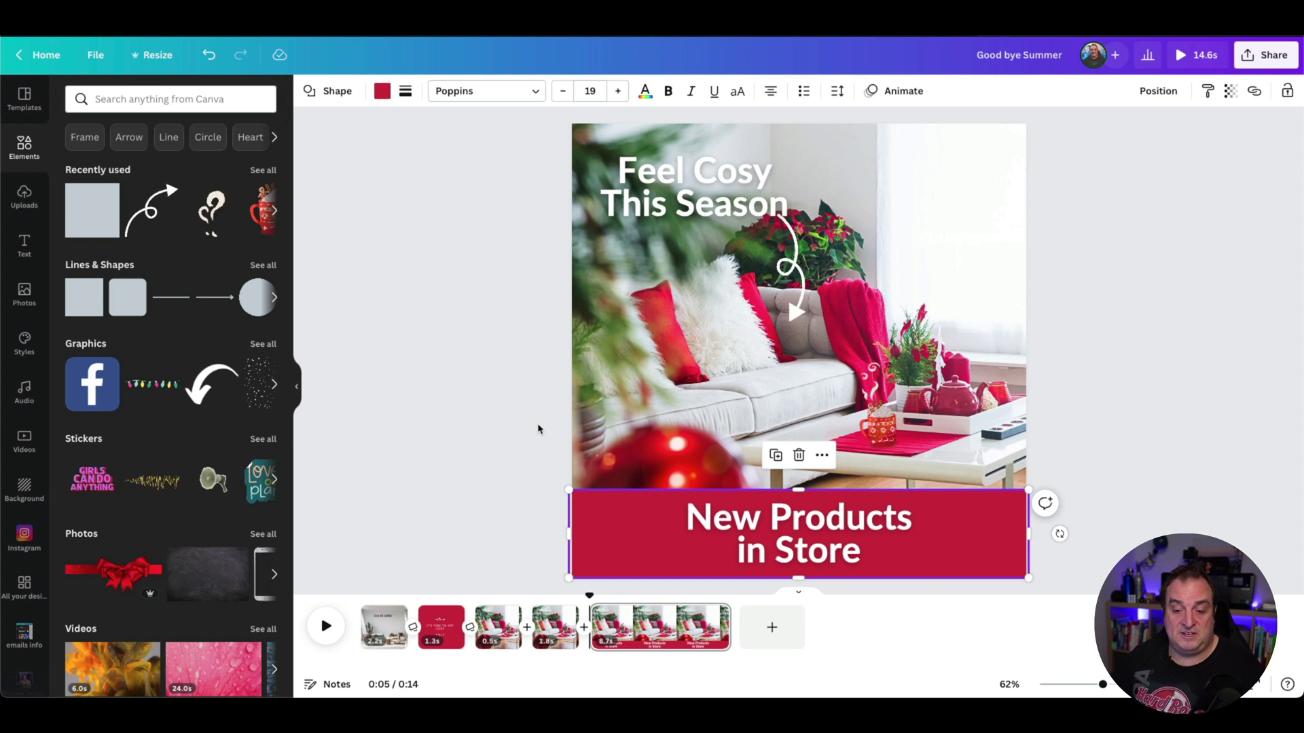
Group the red bar with its 'New Products in Store' caption.
{"action": "left_click", "coordinate": [537, 428]}
{"action": "left_click_drag", "start_coordinate": [475, 526], "coordinate": [1049, 585]}
{"action": "left_click", "coordinate": [1130, 91]}
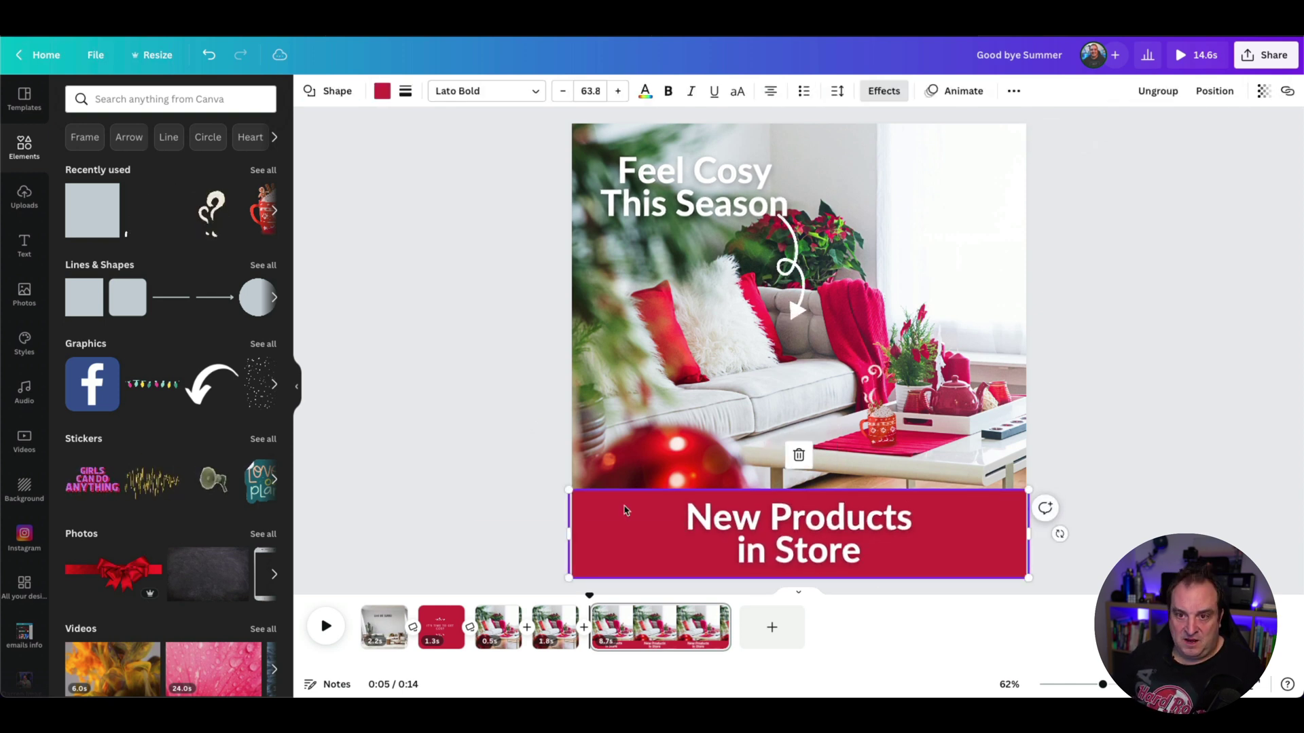
Give the group an on-enter-only Baseline animation at a slower speed.
{"action": "left_click", "coordinate": [962, 93]}
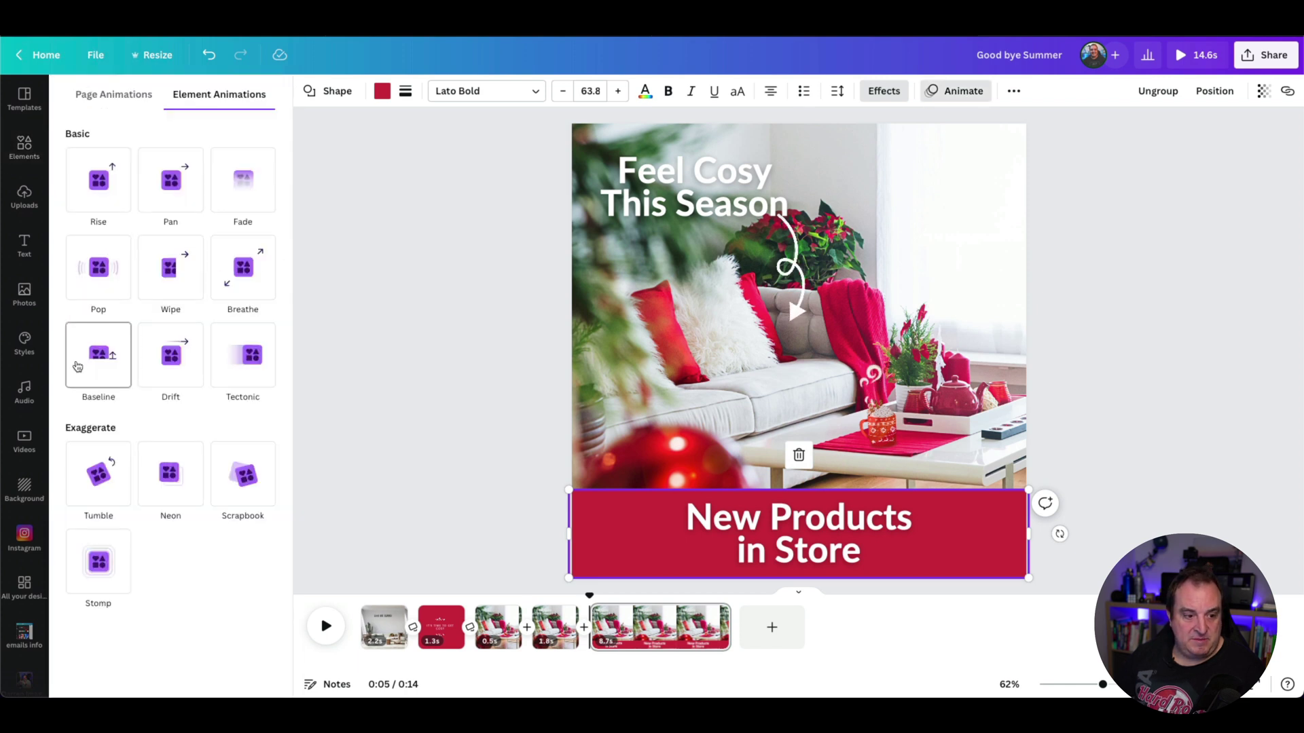
{"action": "left_click", "coordinate": [112, 355]}
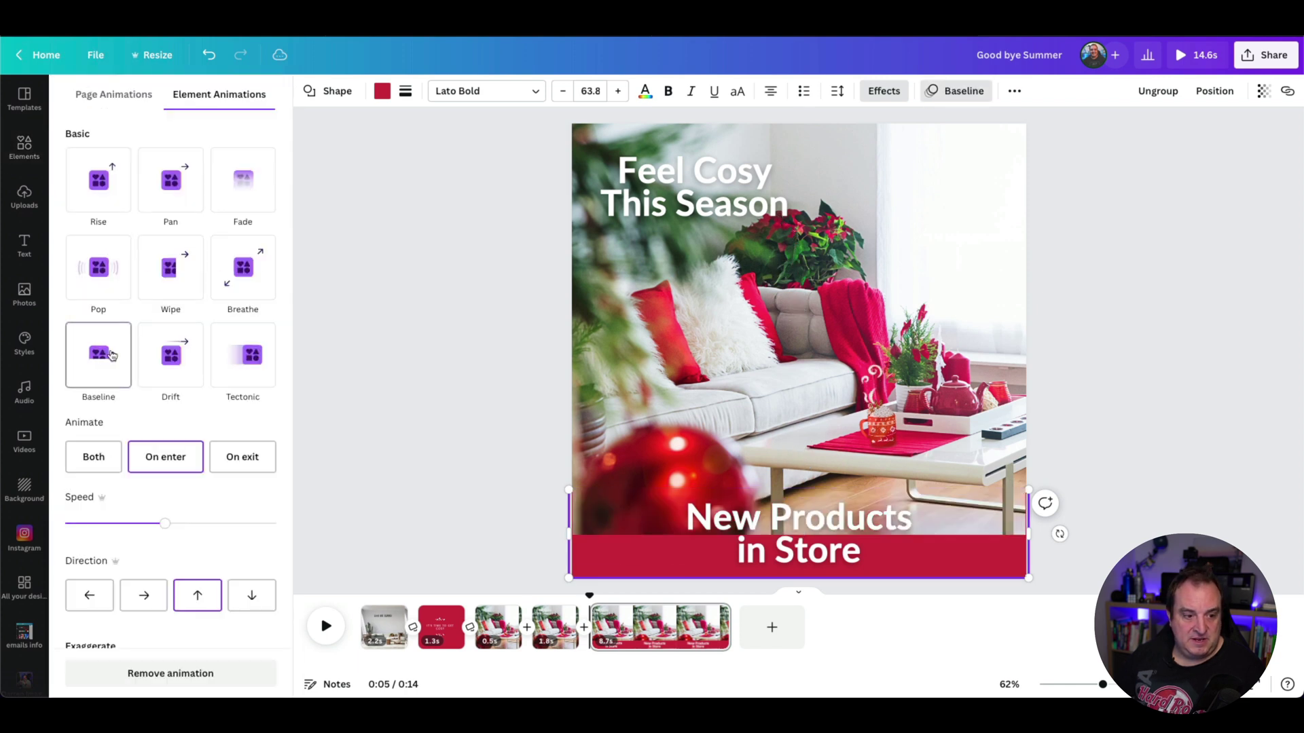
{"action": "left_click", "coordinate": [92, 456]}
{"action": "left_click", "coordinate": [164, 465]}
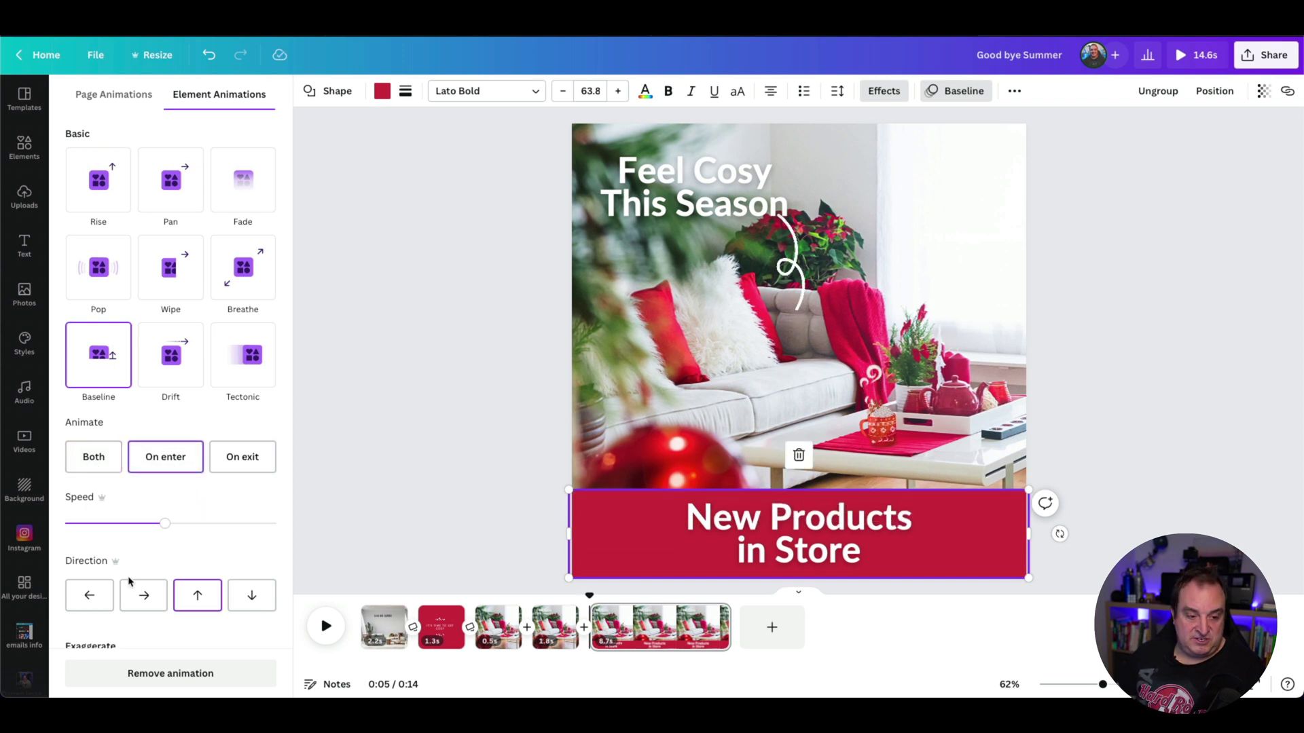
{"action": "left_click_drag", "start_coordinate": [165, 524], "coordinate": [119, 524]}
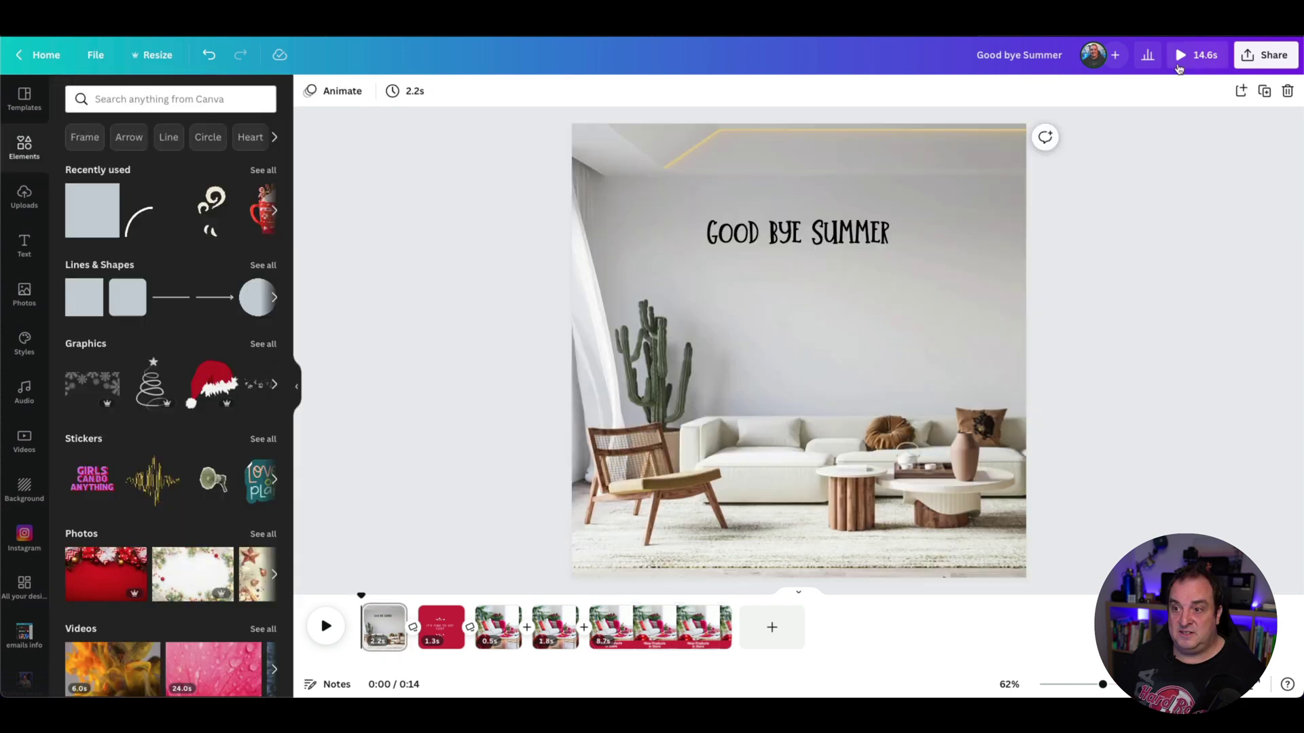
Preview the finished 14.6-second video full screen, then exit the preview.
{"action": "left_click", "coordinate": [1215, 60]}
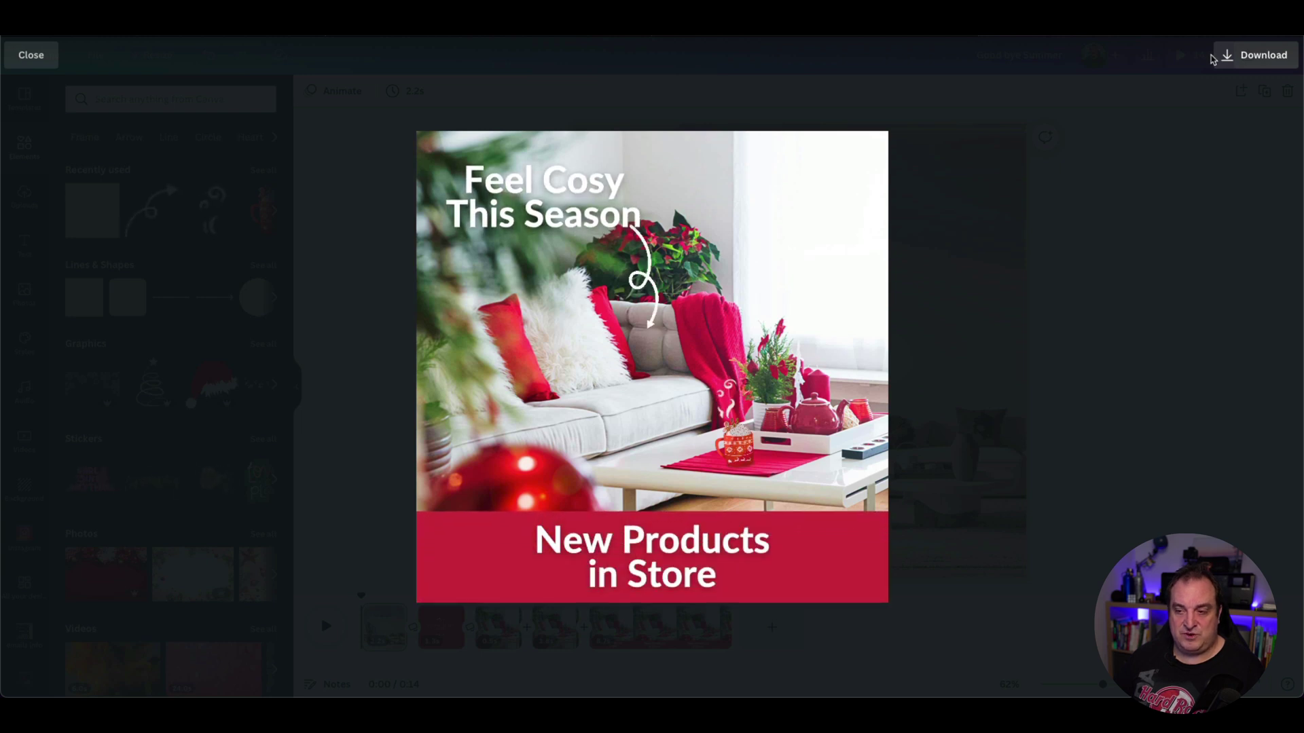
{"action": "key", "text": "Escape"}
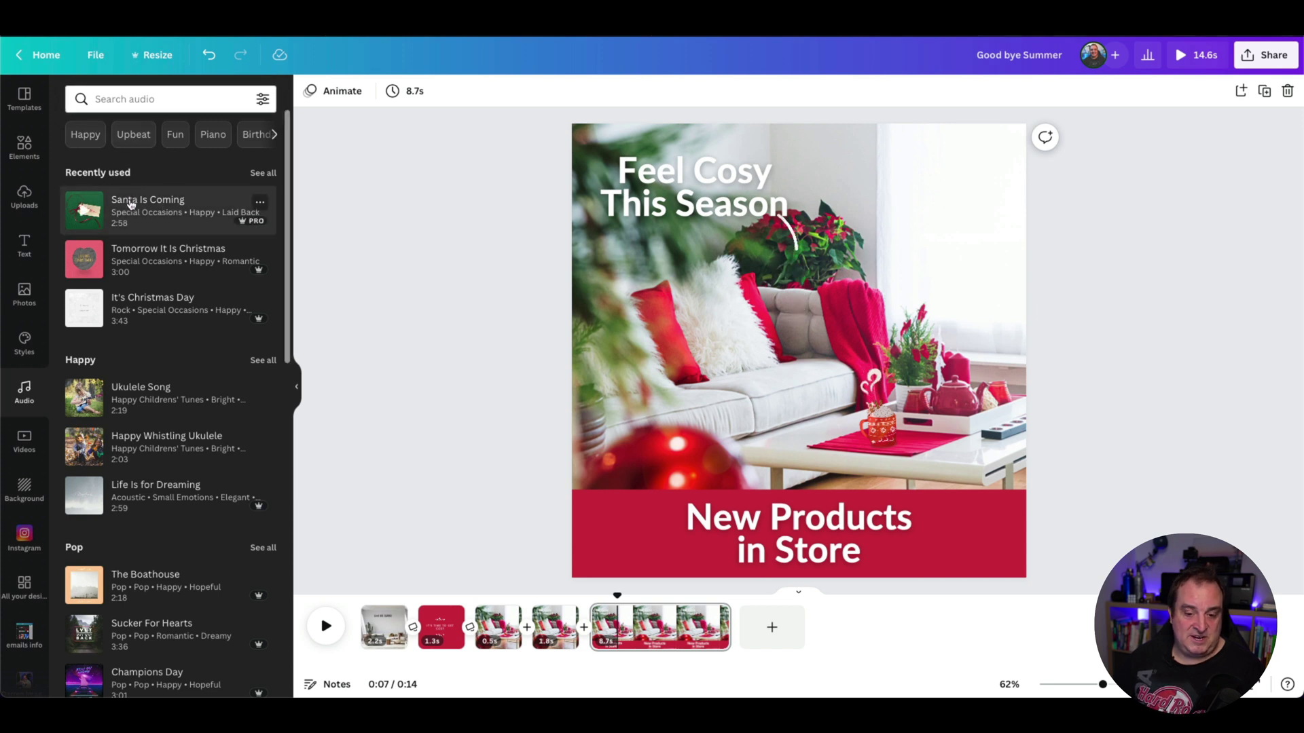
Add 'Santa Is Coming' as music spanning the whole video from the start, then play it back.
{"action": "left_click", "coordinate": [131, 197]}
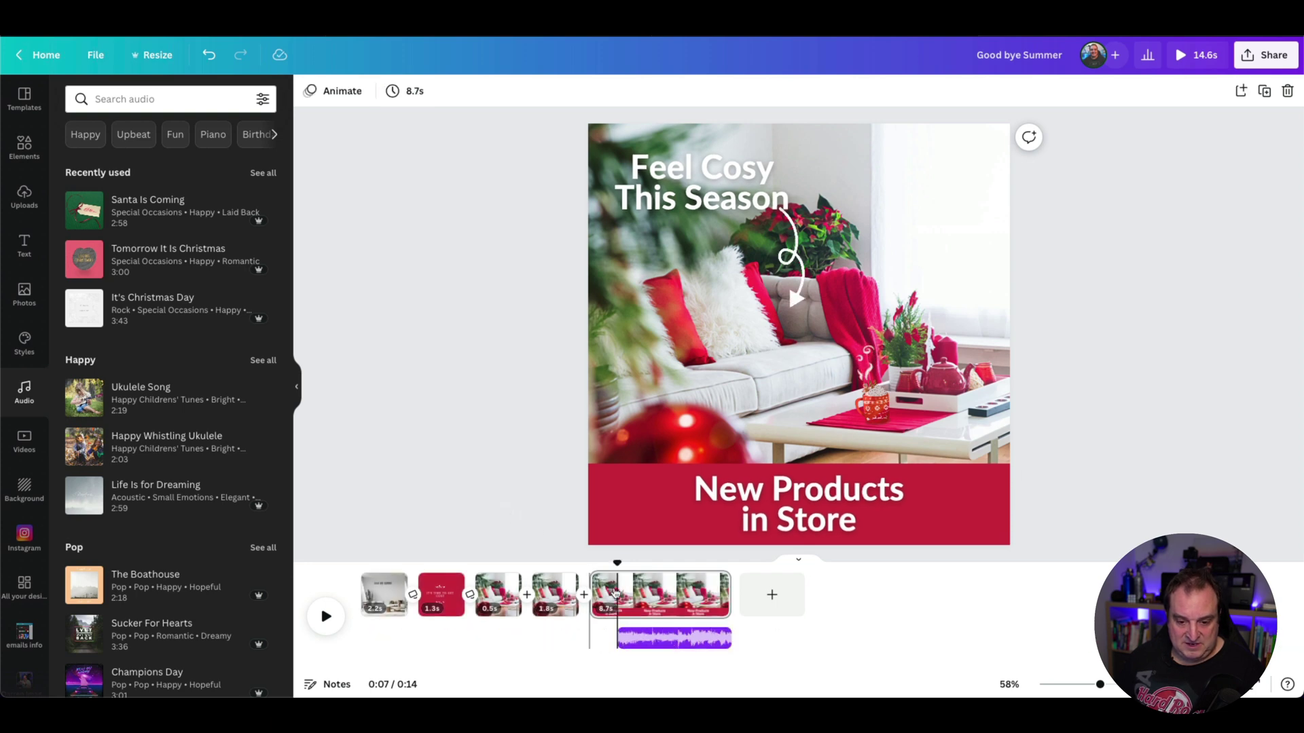
{"action": "left_click_drag", "start_coordinate": [619, 639], "coordinate": [320, 604]}
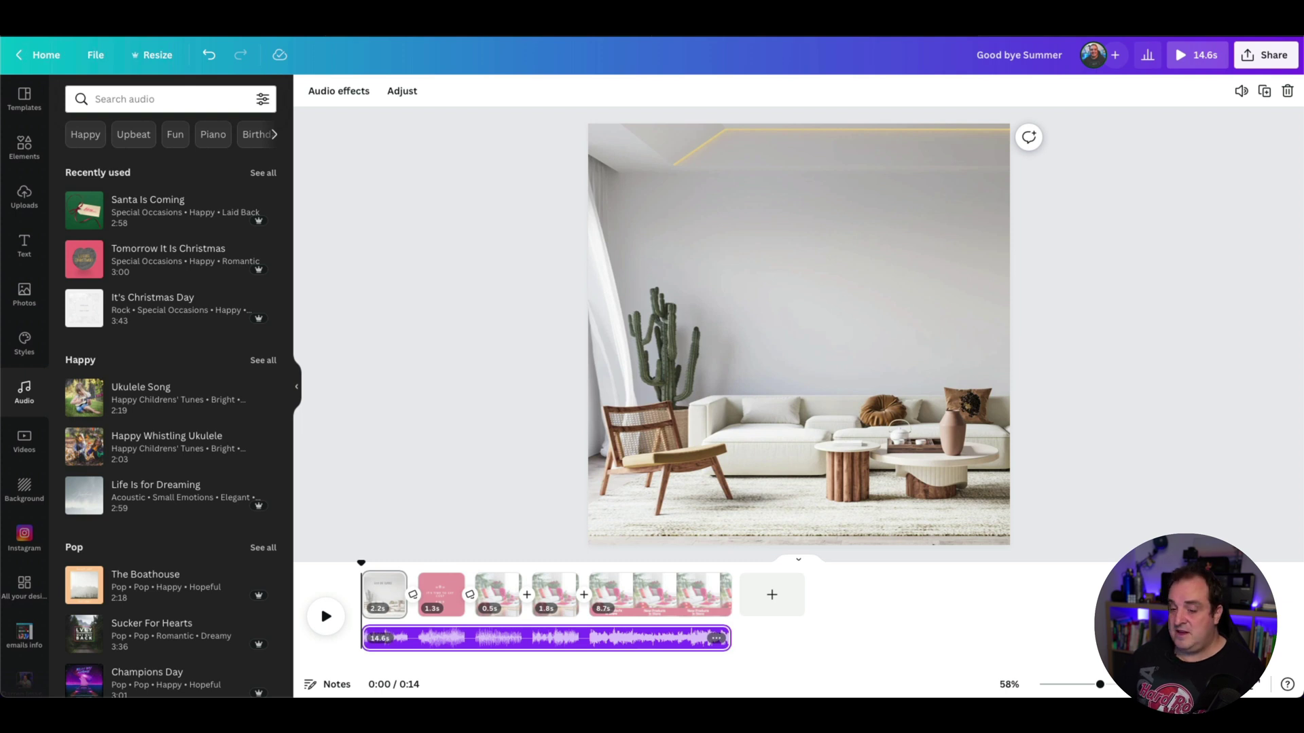
{"action": "left_click", "coordinate": [320, 605]}
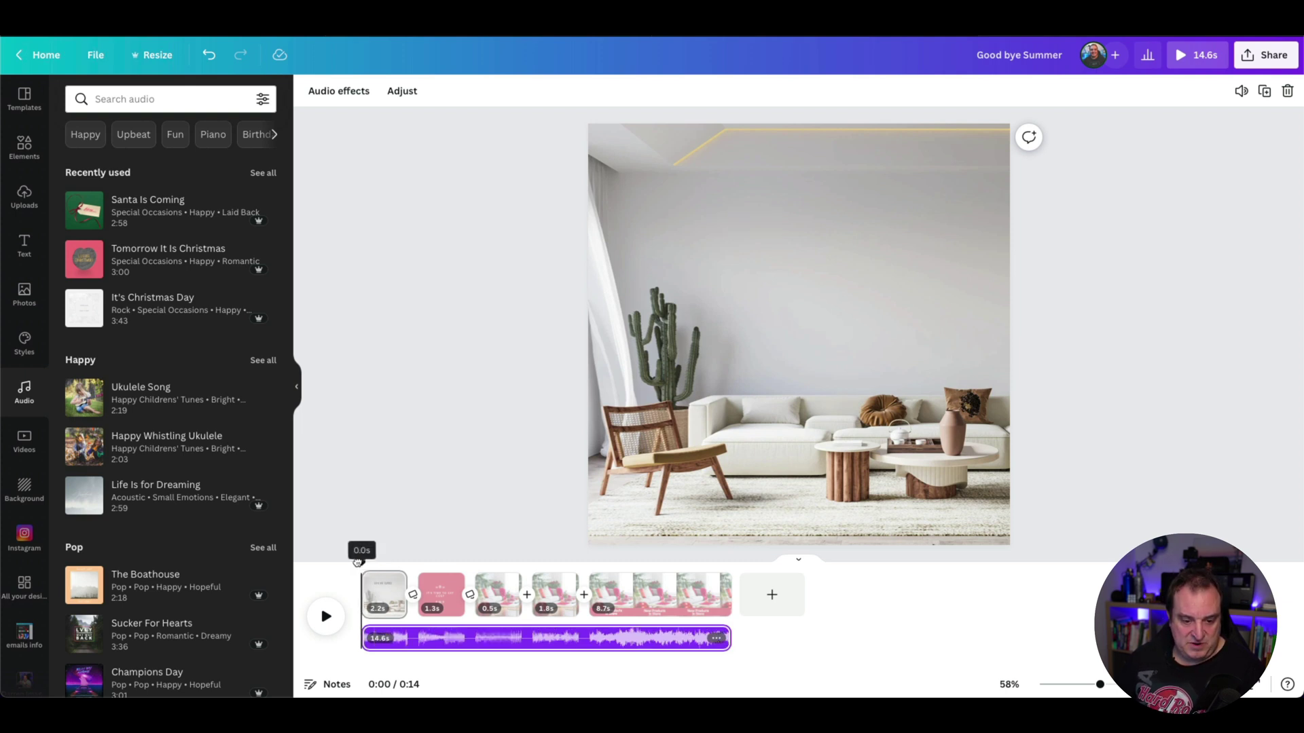
{"action": "key", "text": "space"}
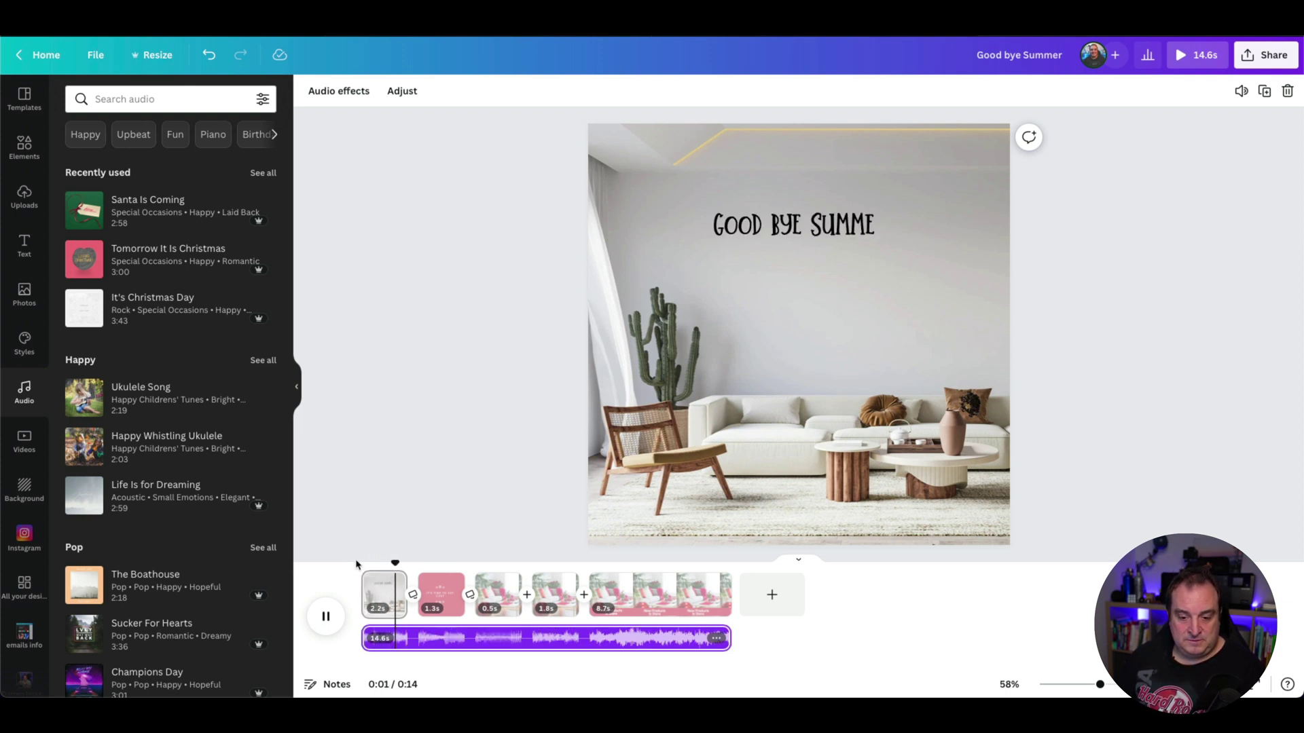